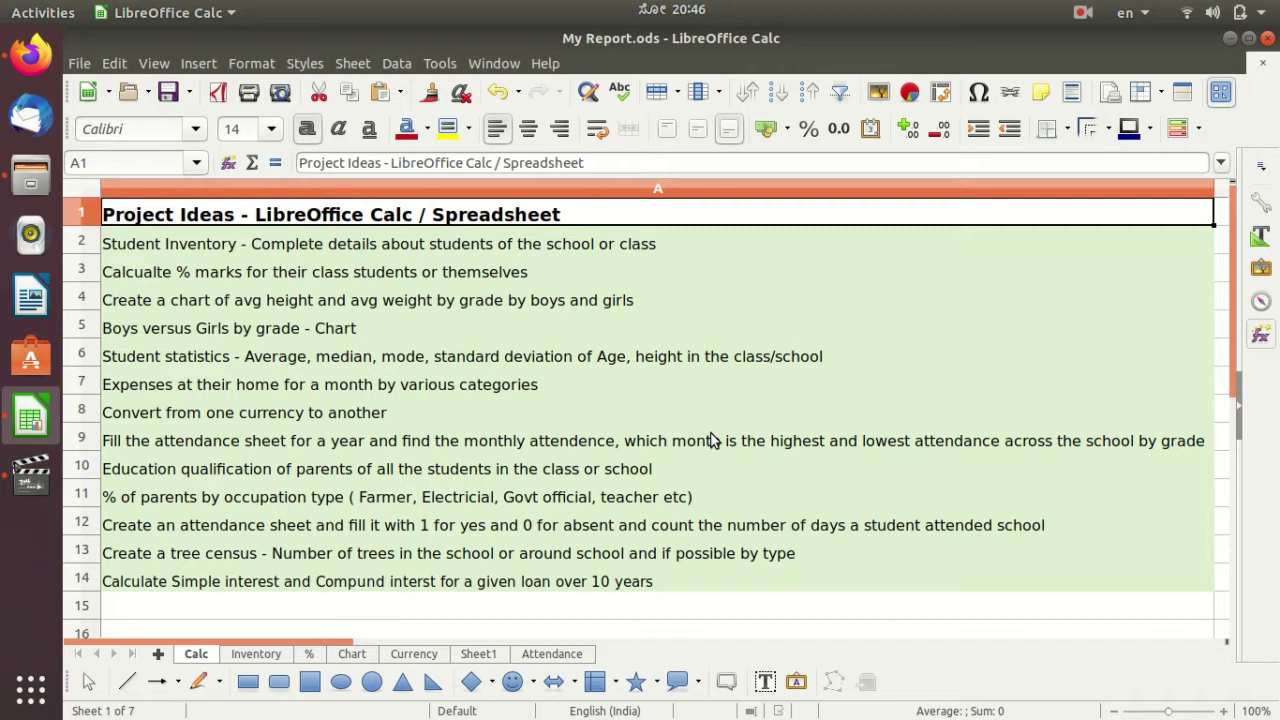
Step: Highlight the Project Ideas title and its list of ideas in column A
{"action": "left_click", "coordinate": [407, 247]}
{"action": "left_click", "coordinate": [401, 224]}
{"action": "mouse_move", "coordinate": [403, 244]}
{"action": "left_mouse_down"}
{"action": "mouse_move", "coordinate": [409, 452]}
{"action": "mouse_move", "coordinate": [432, 597]}
{"action": "left_mouse_up"}
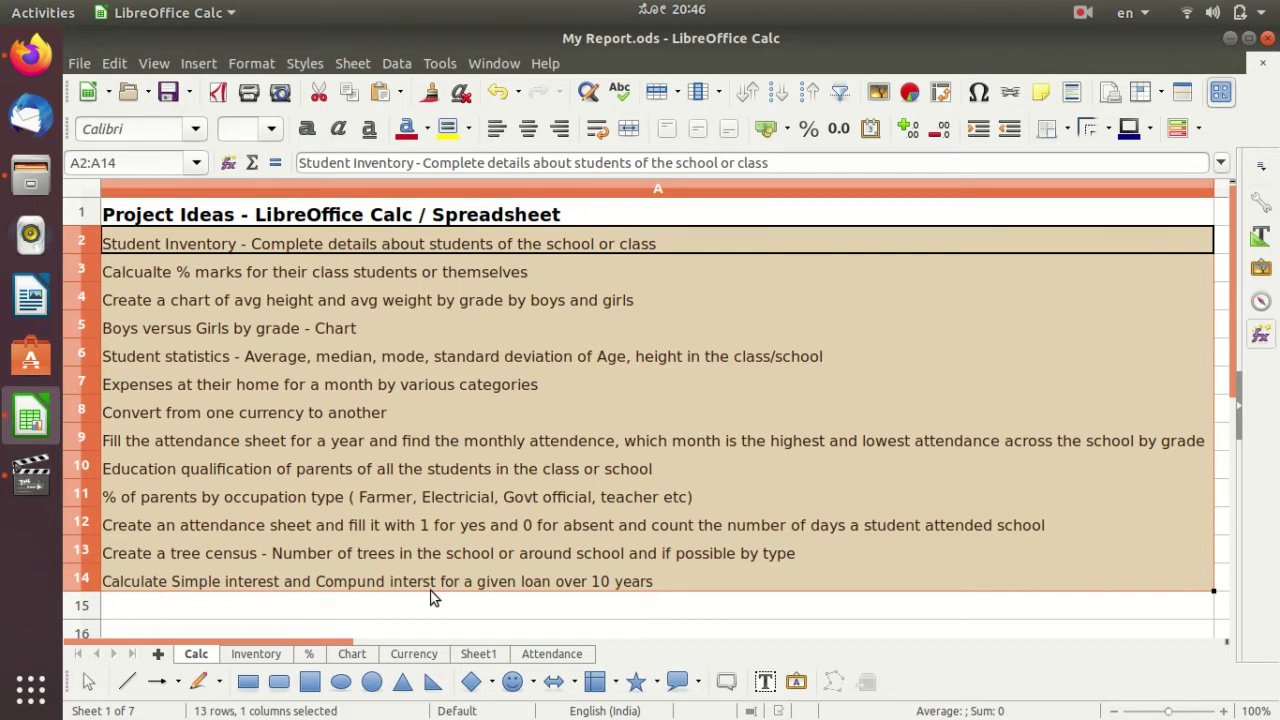
{"action": "left_click", "coordinate": [383, 223]}
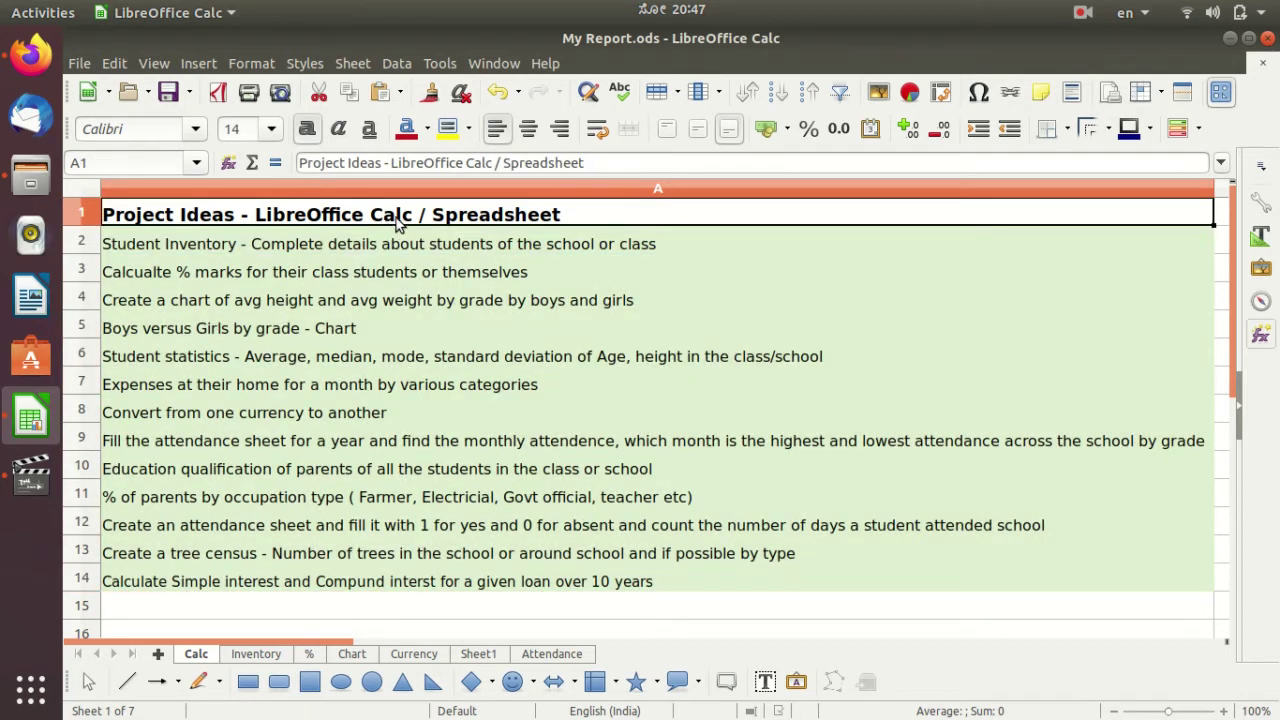
{"action": "left_click_drag", "start_coordinate": [398, 224], "coordinate": [486, 587]}
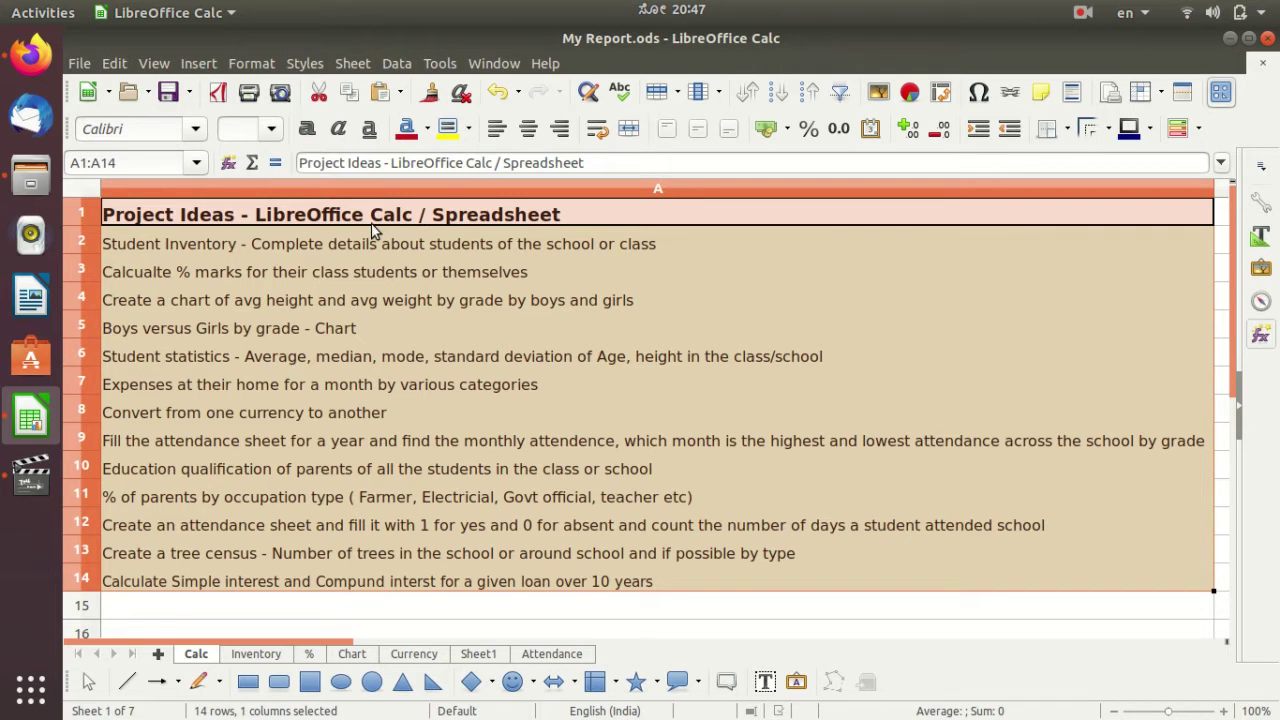
{"action": "left_click", "coordinate": [380, 208]}
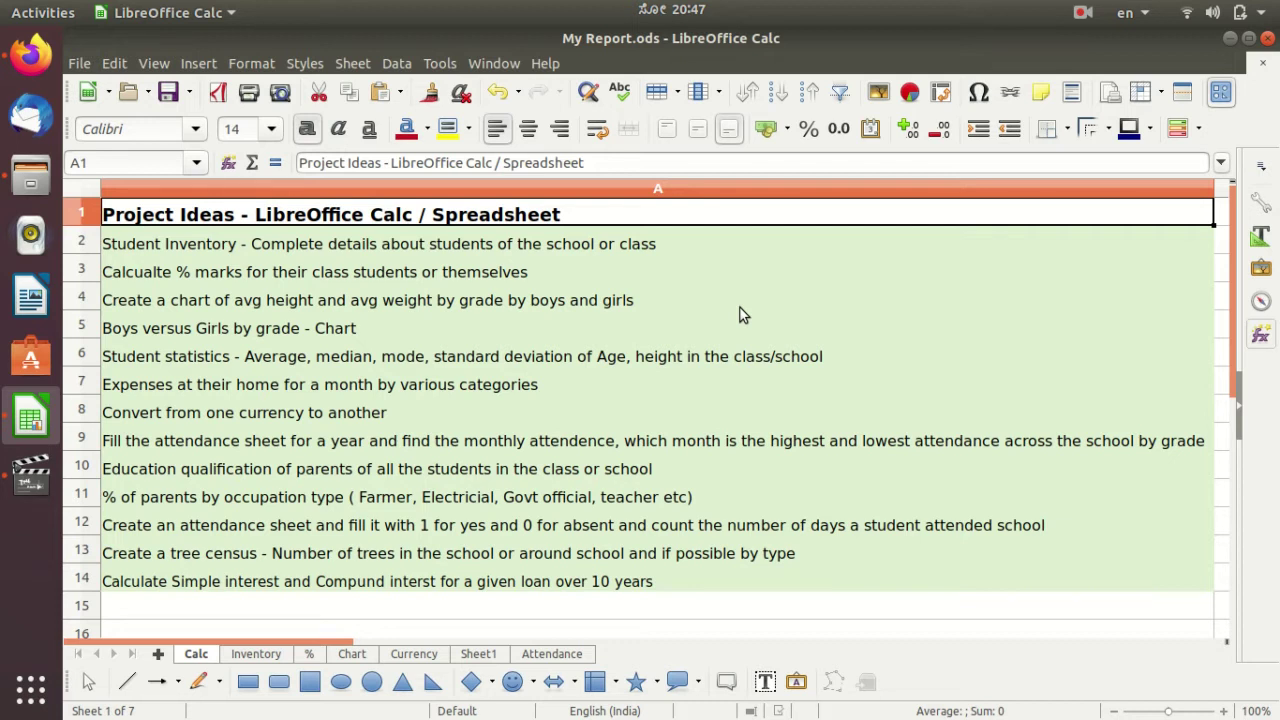
Step: Step down the project ideas to parents' education, then return to Student Inventory in A2
{"action": "left_click", "coordinate": [528, 252]}
{"action": "left_click", "coordinate": [528, 276]}
{"action": "left_click", "coordinate": [526, 300]}
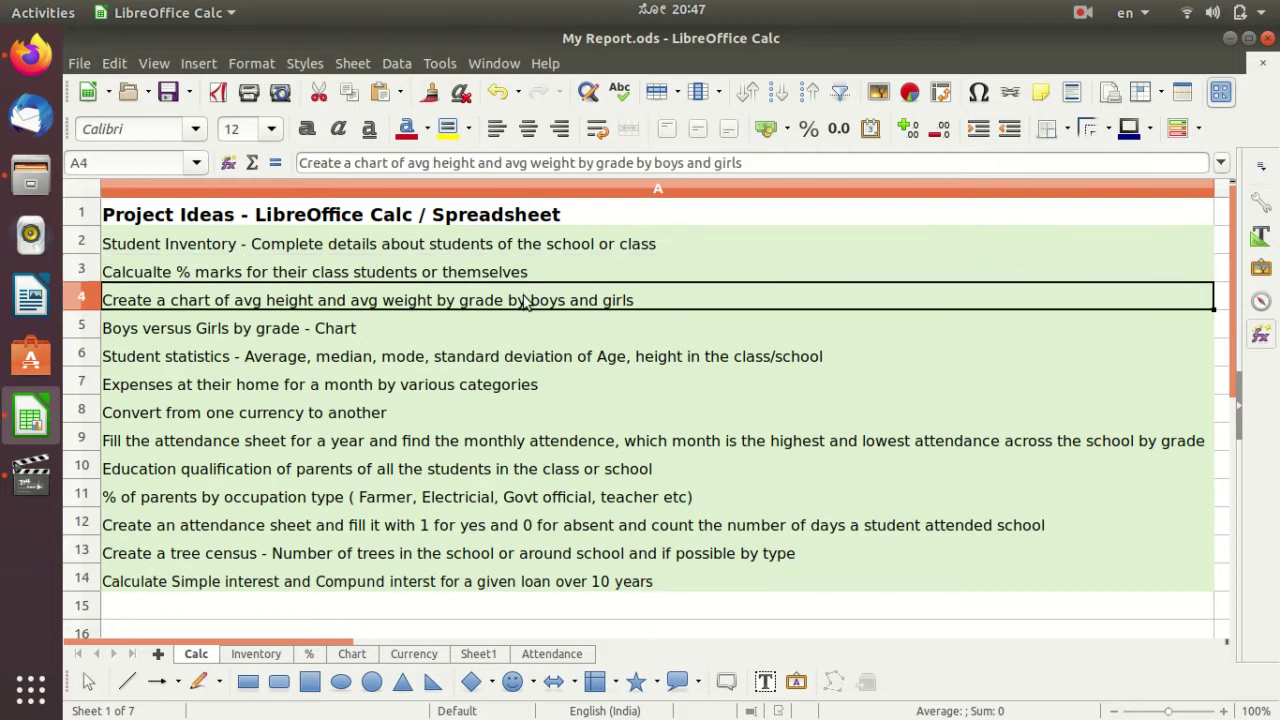
{"action": "left_click", "coordinate": [531, 328]}
{"action": "left_click", "coordinate": [538, 358]}
{"action": "left_click", "coordinate": [536, 388]}
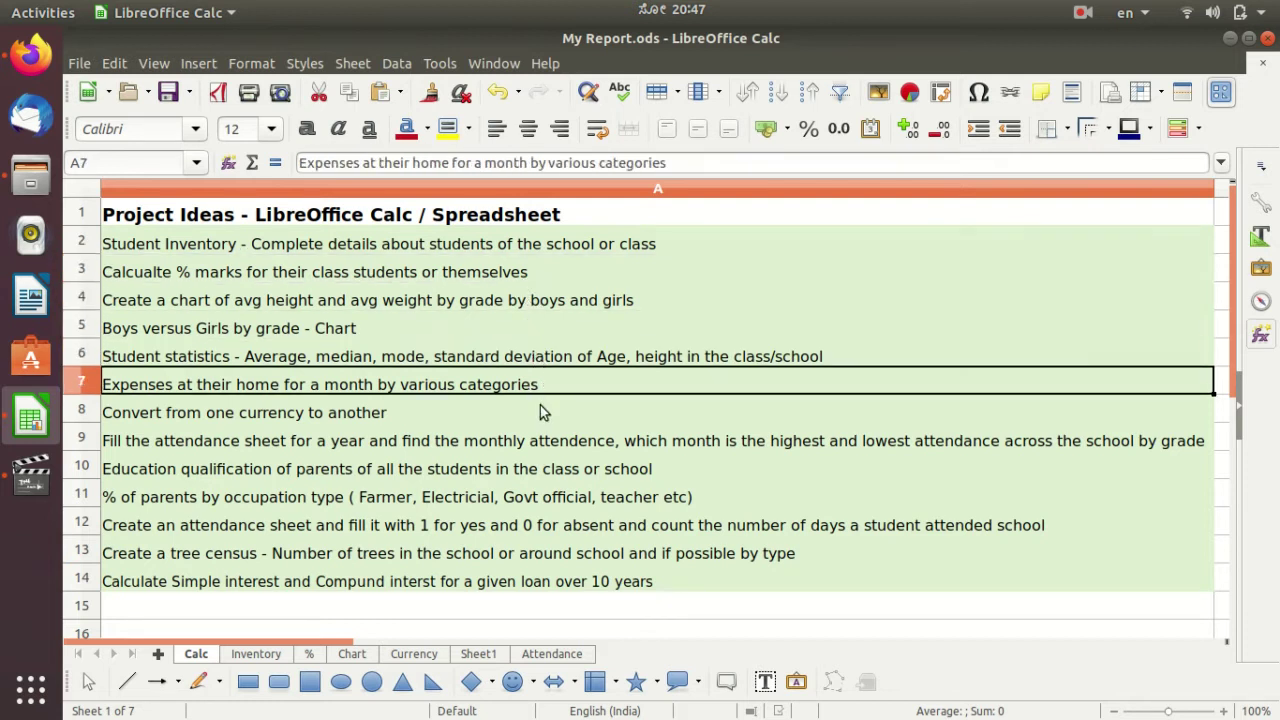
{"action": "key", "text": "Down"}
{"action": "key", "text": "Down"}
{"action": "key", "text": "Down"}
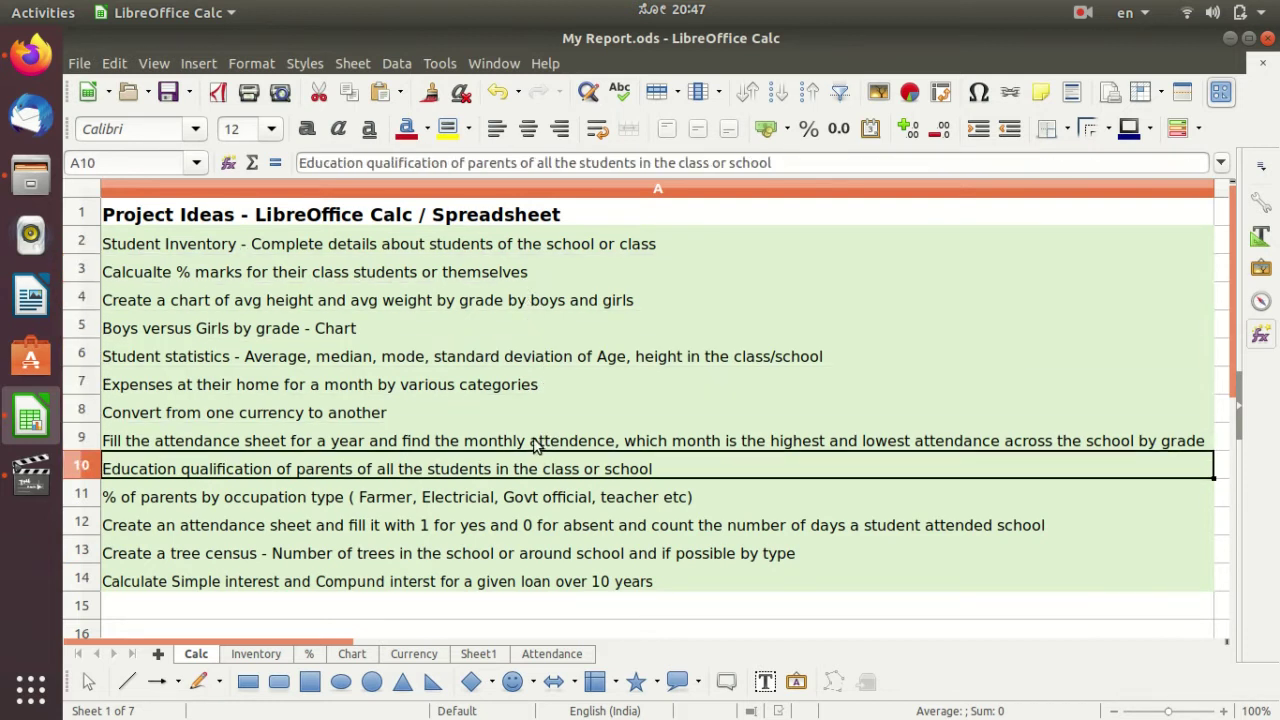
{"action": "key", "text": "Down"}
{"action": "key", "text": "Down"}
{"action": "key", "text": "Down"}
{"action": "key", "text": "Down"}
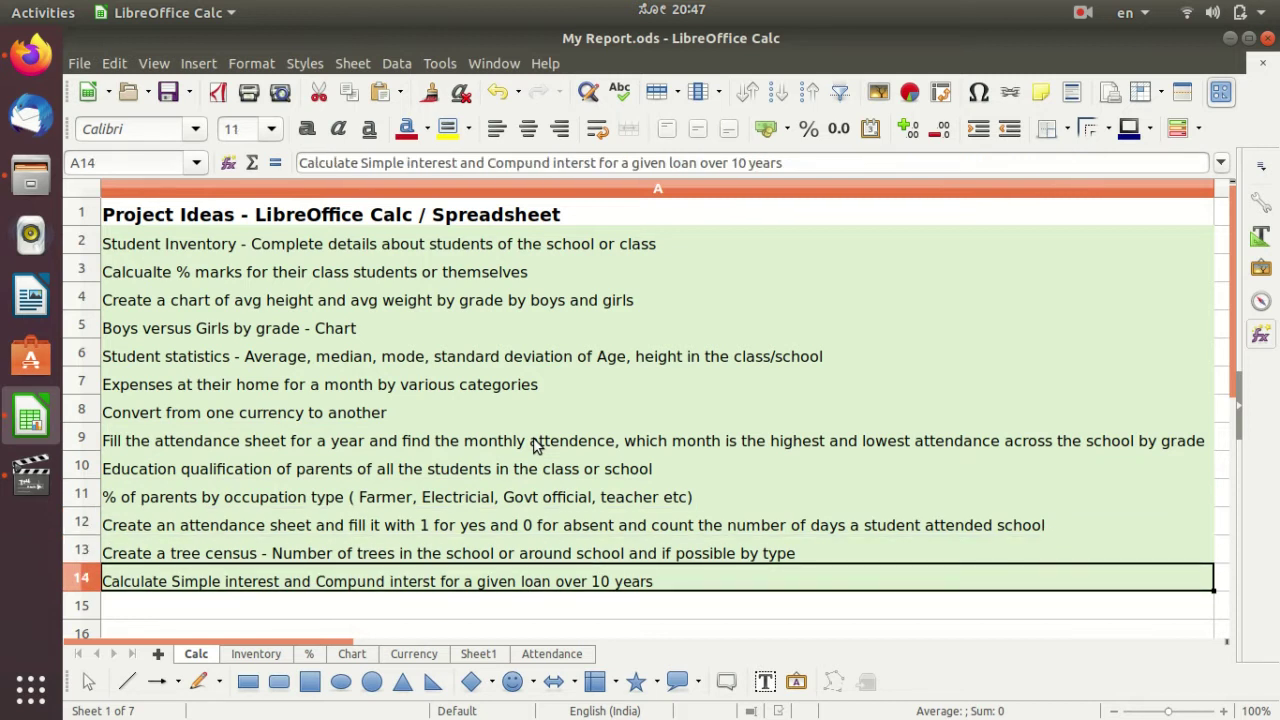
{"action": "key", "text": "Up"}
{"action": "key", "text": "Up"}
{"action": "key", "text": "Up"}
{"action": "key", "text": "Up"}
{"action": "key", "text": "Up"}
{"action": "key", "text": "Up"}
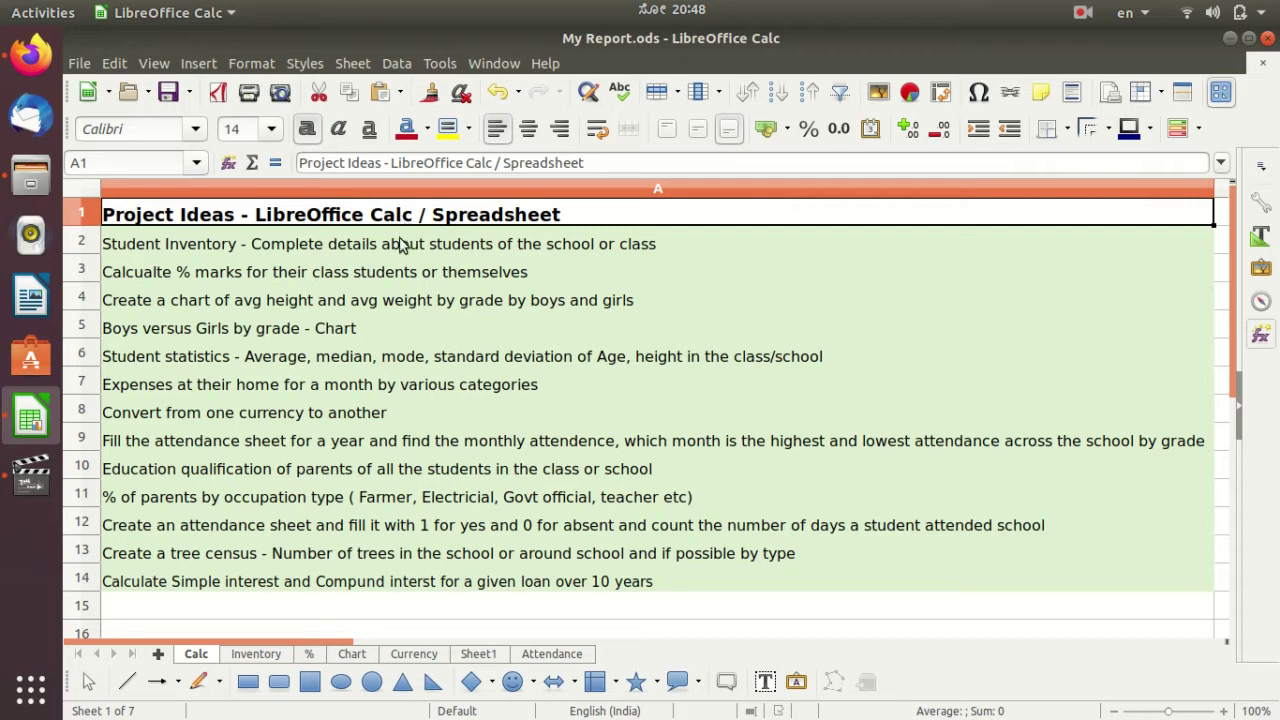
{"action": "left_click", "coordinate": [400, 245]}
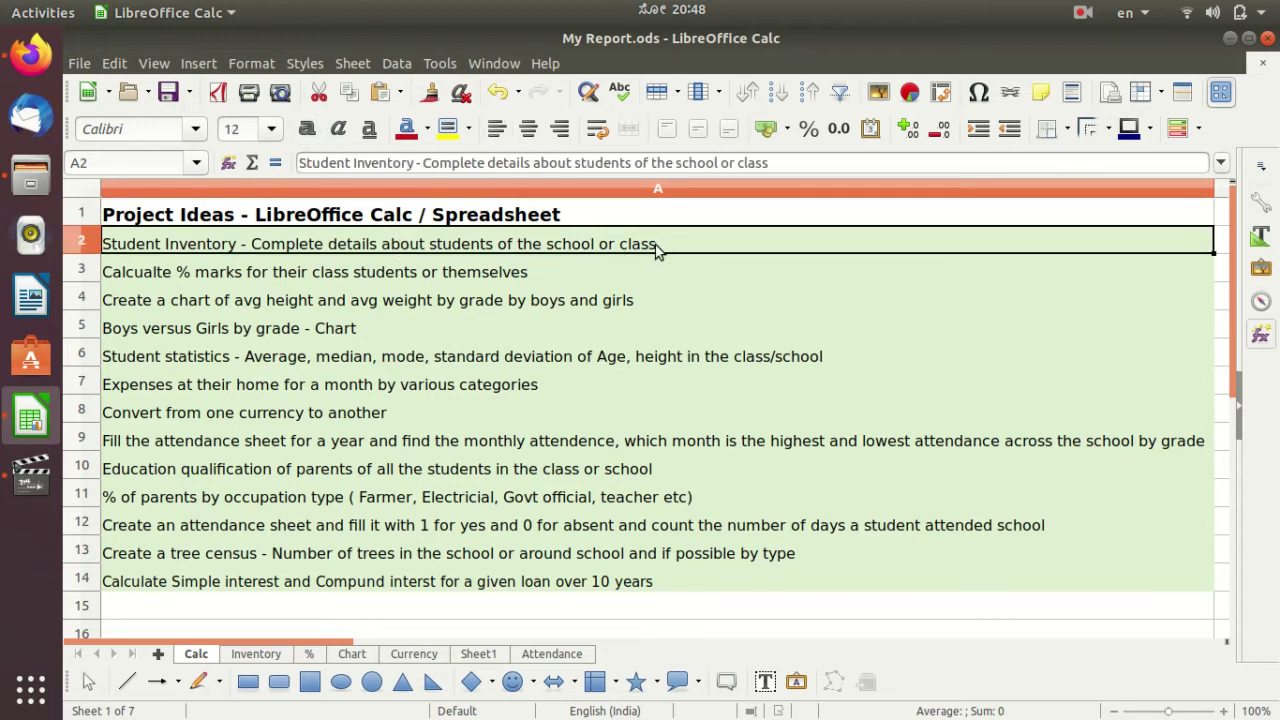
{"action": "key", "text": "ctrl+z"}
{"action": "key", "text": "ctrl+z"}
{"action": "key", "text": "ctrl+z"}
Step: Switch to the Inventory sheet and scroll through the Students Inventory table
{"action": "left_click", "coordinate": [275, 654]}
{"action": "left_click", "coordinate": [630, 246]}
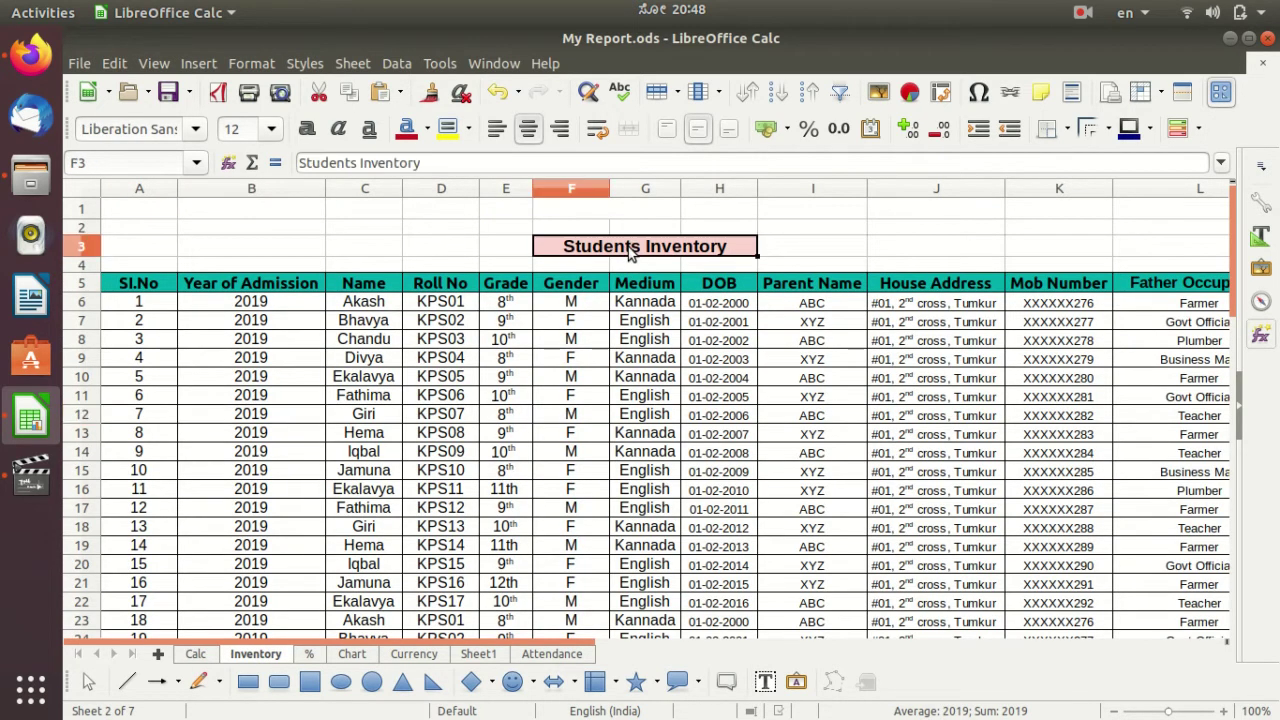
{"action": "scroll", "coordinate": [645, 455], "scroll_direction": "down", "scroll_amount": 1}
{"action": "scroll", "coordinate": [648, 450], "scroll_direction": "down", "scroll_amount": 6}
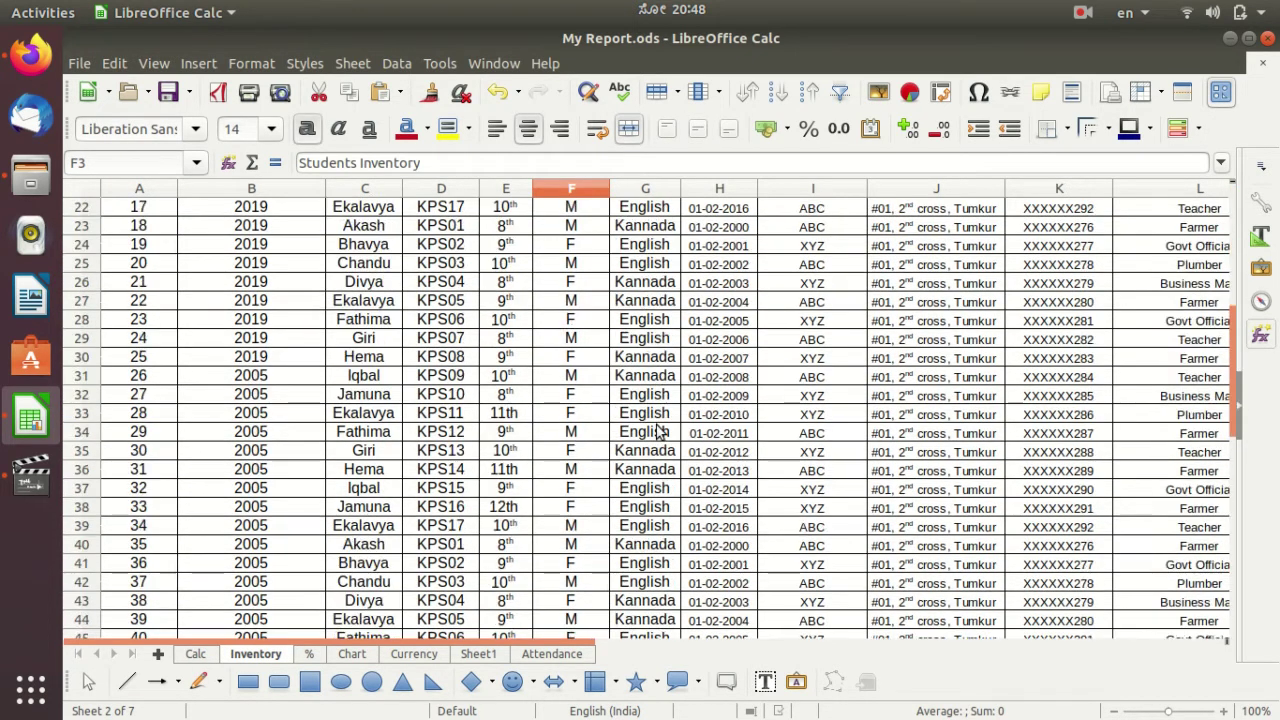
{"action": "scroll", "coordinate": [658, 425], "scroll_direction": "down", "scroll_amount": 4}
{"action": "scroll", "coordinate": [660, 425], "scroll_direction": "down", "scroll_amount": 2}
{"action": "scroll", "coordinate": [660, 420], "scroll_direction": "up", "scroll_amount": 6}
{"action": "scroll", "coordinate": [660, 418], "scroll_direction": "up", "scroll_amount": 6}
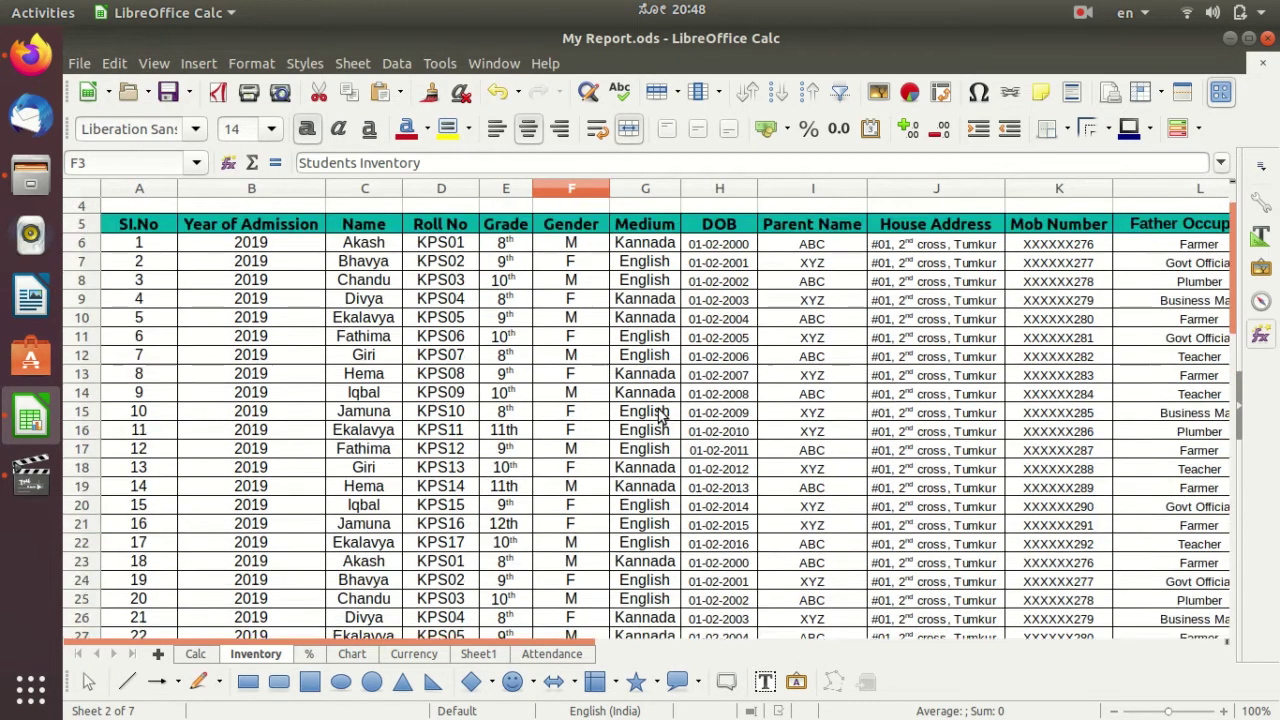
{"action": "scroll", "coordinate": [660, 415], "scroll_direction": "up", "scroll_amount": 2}
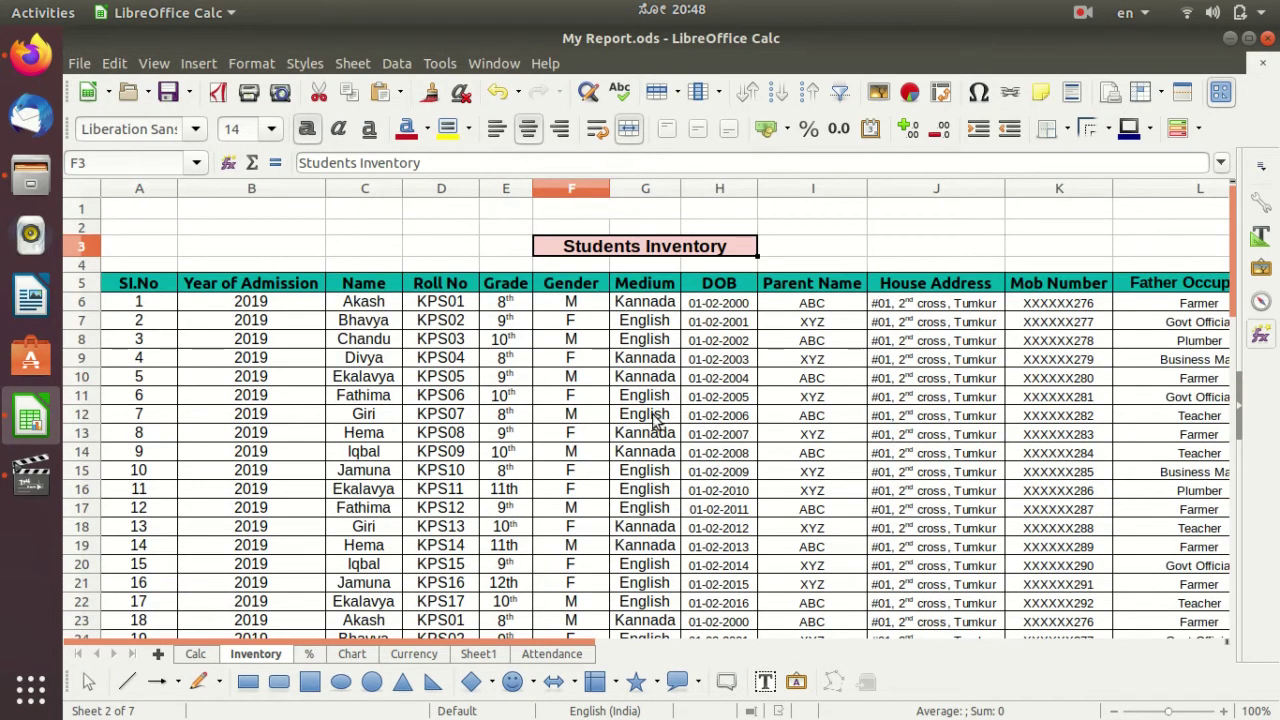
Step: Select the Year of Admission heading and its column of values
{"action": "left_click", "coordinate": [240, 286]}
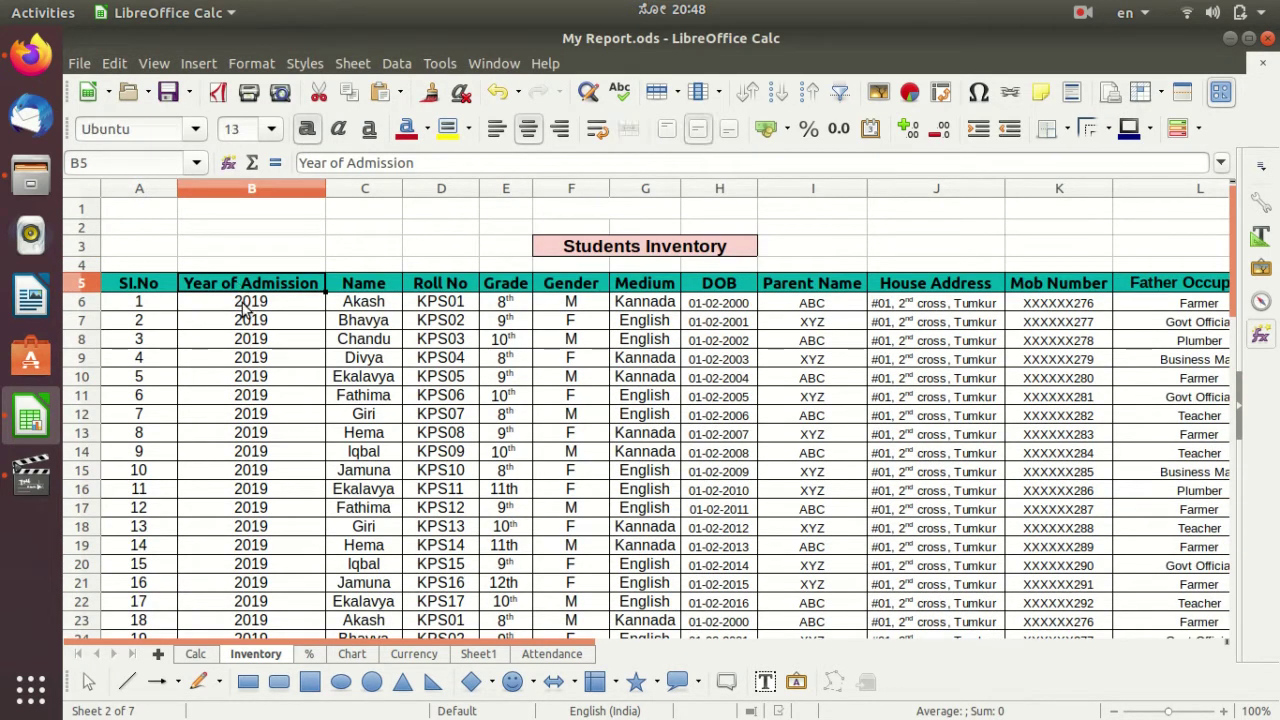
{"action": "left_click_drag", "start_coordinate": [220, 306], "coordinate": [230, 582]}
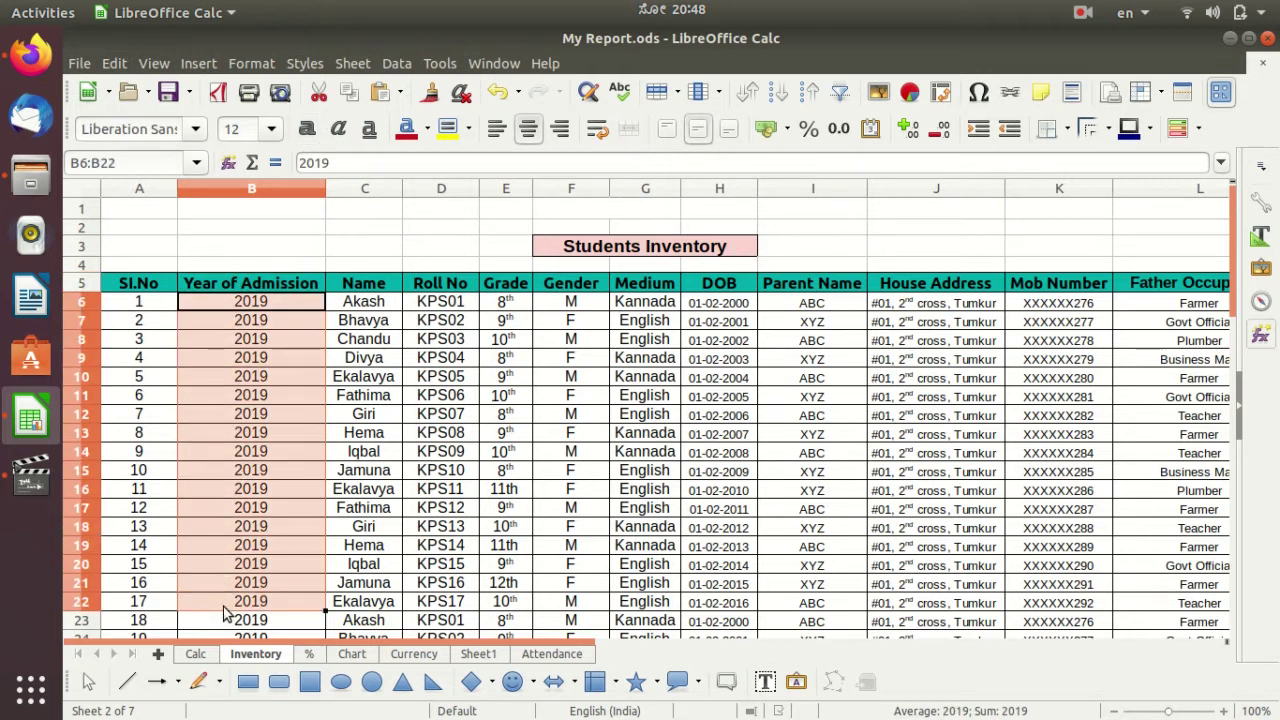
{"action": "scroll", "coordinate": [264, 427], "scroll_direction": "up", "scroll_amount": 1}
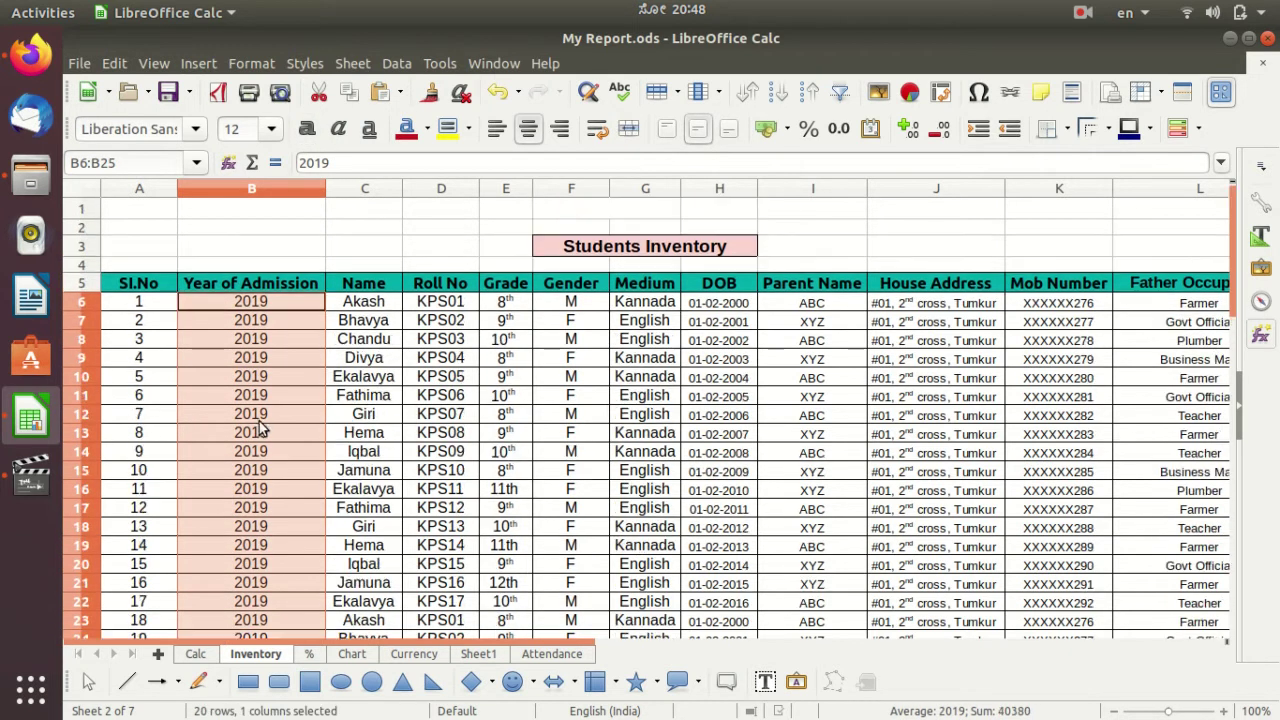
{"action": "left_click", "coordinate": [287, 283]}
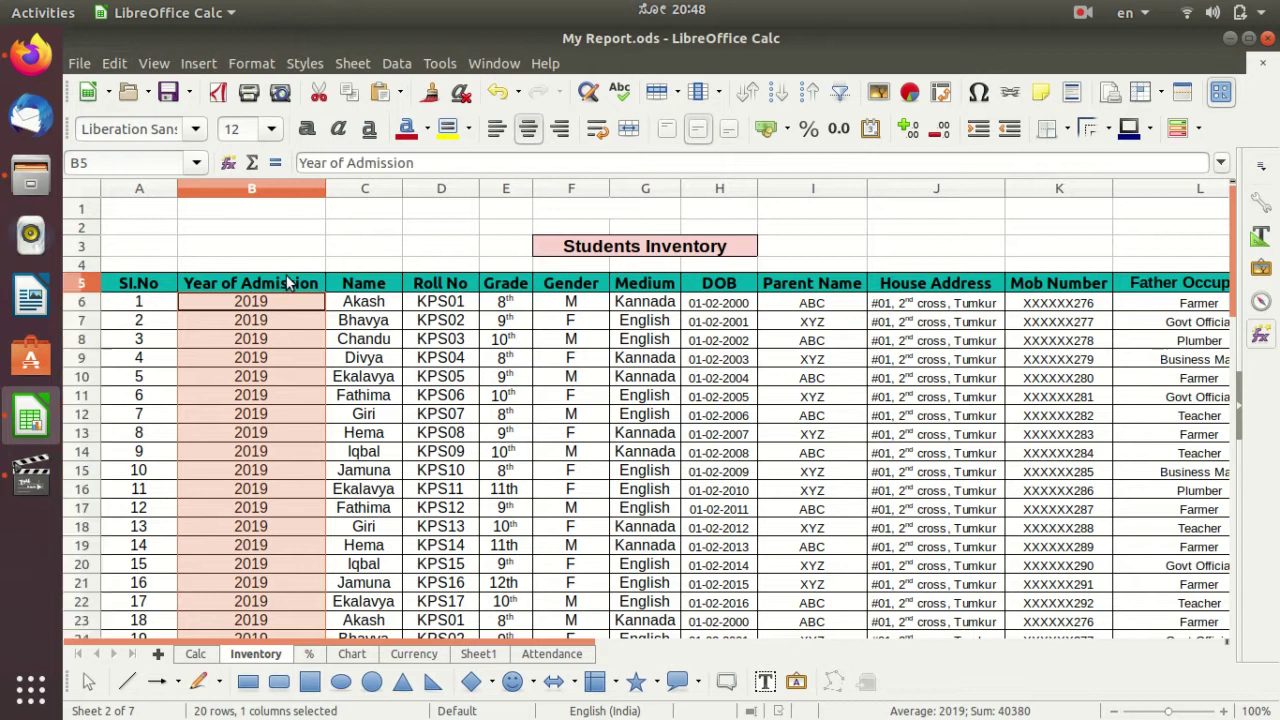
Step: Review the Name, Grade and Gender columns and the Kannada/English Medium values
{"action": "left_click", "coordinate": [375, 290]}
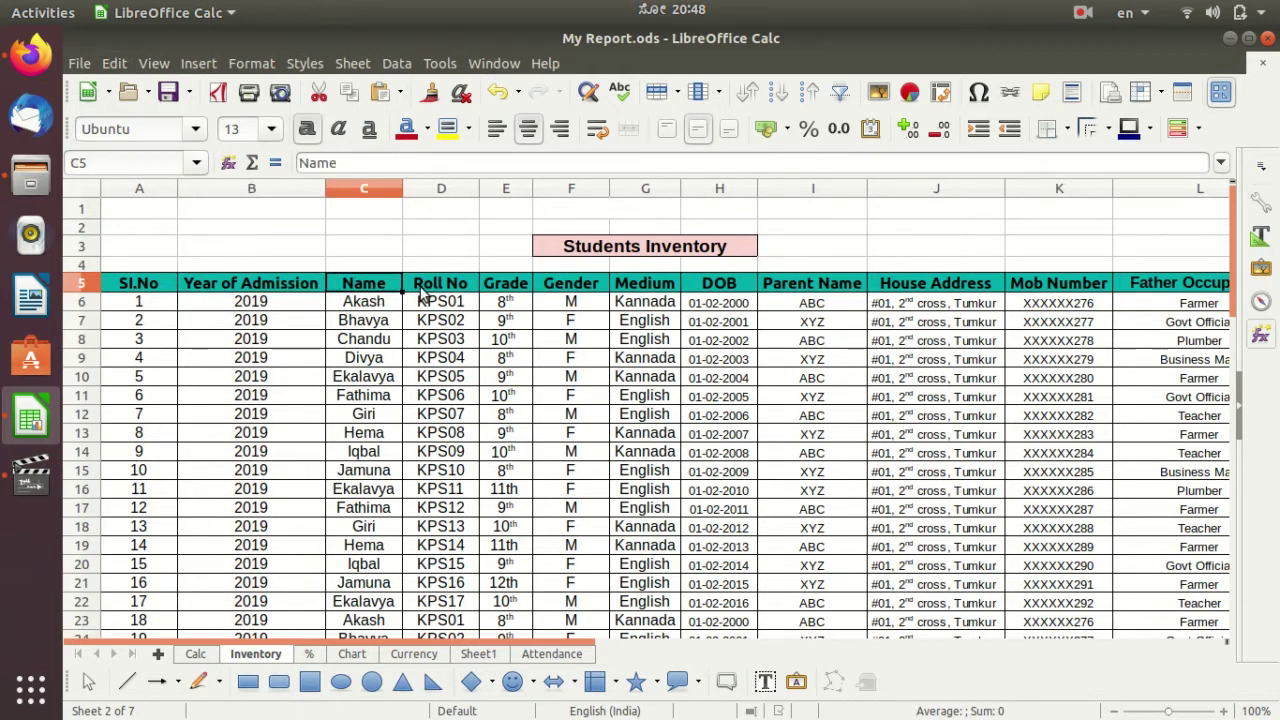
{"action": "left_click", "coordinate": [505, 285]}
{"action": "left_click_drag", "start_coordinate": [505, 303], "coordinate": [505, 601]}
{"action": "left_click", "coordinate": [574, 290]}
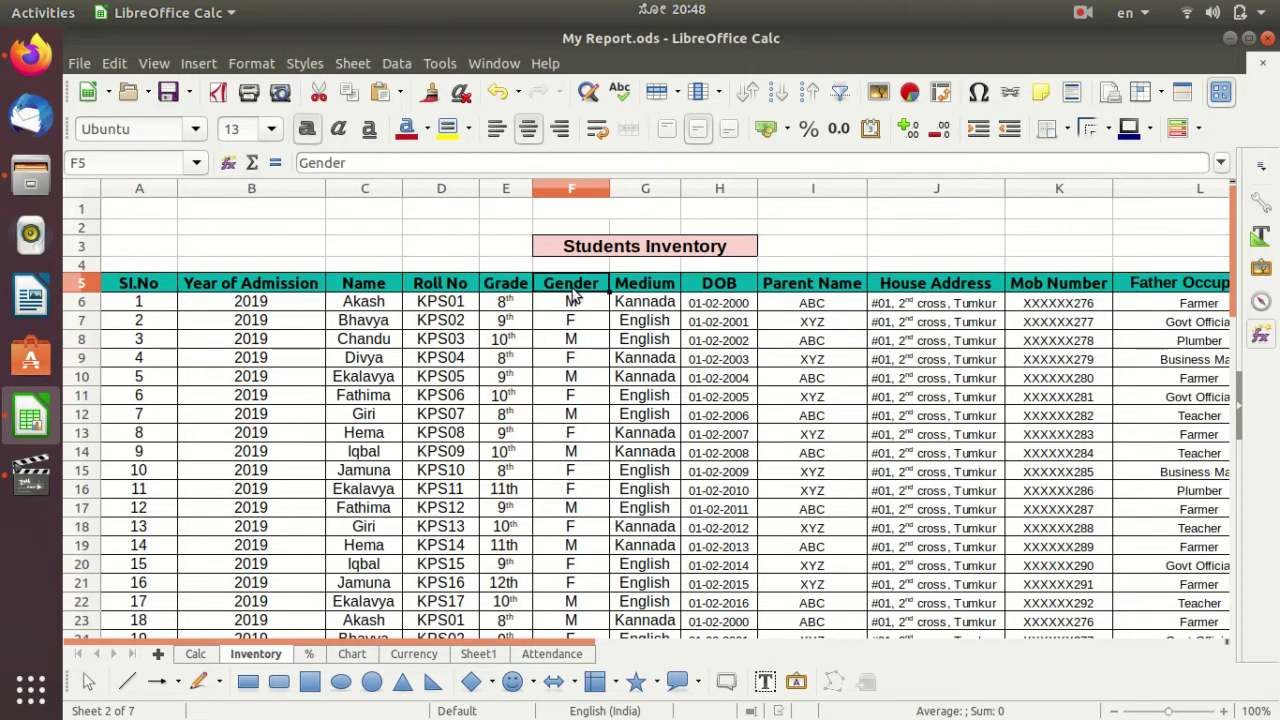
{"action": "left_click_drag", "start_coordinate": [572, 303], "coordinate": [572, 545]}
{"action": "left_click", "coordinate": [645, 302]}
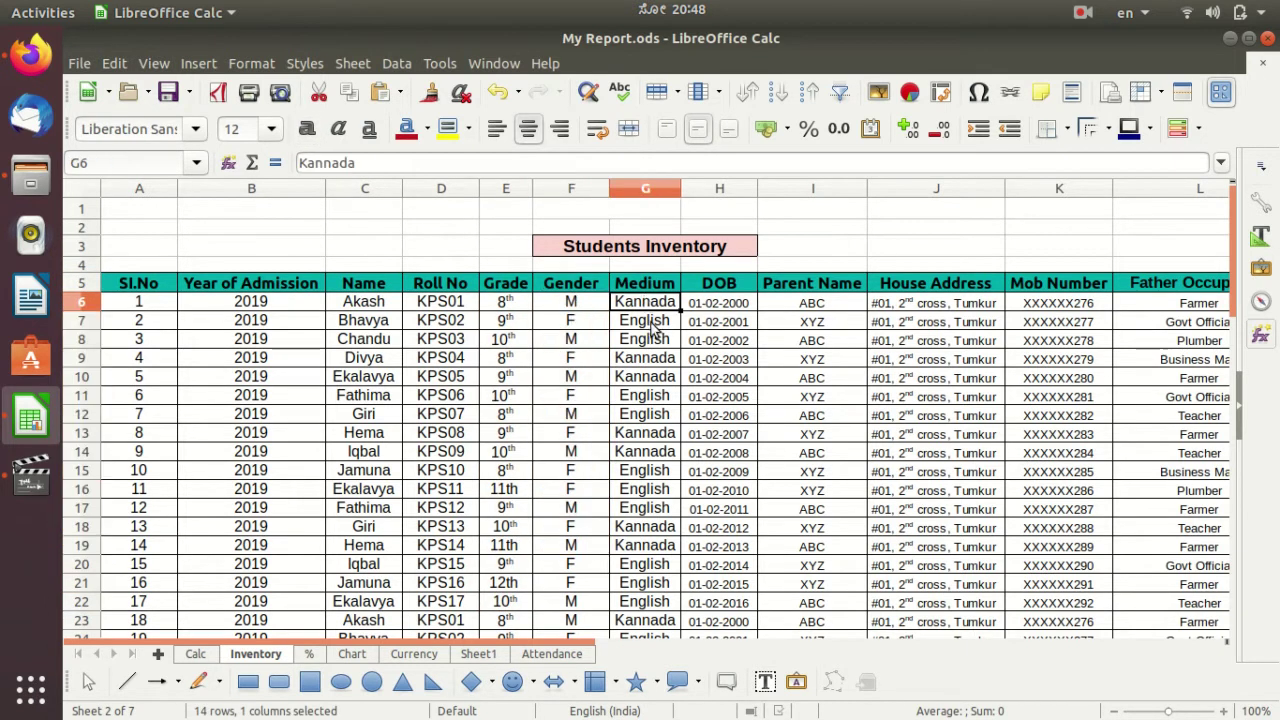
{"action": "left_click", "coordinate": [654, 328]}
Step: Move across the DOB, Parent Name, House Address, Mob Number and parent-occupation headings
{"action": "left_click", "coordinate": [708, 287]}
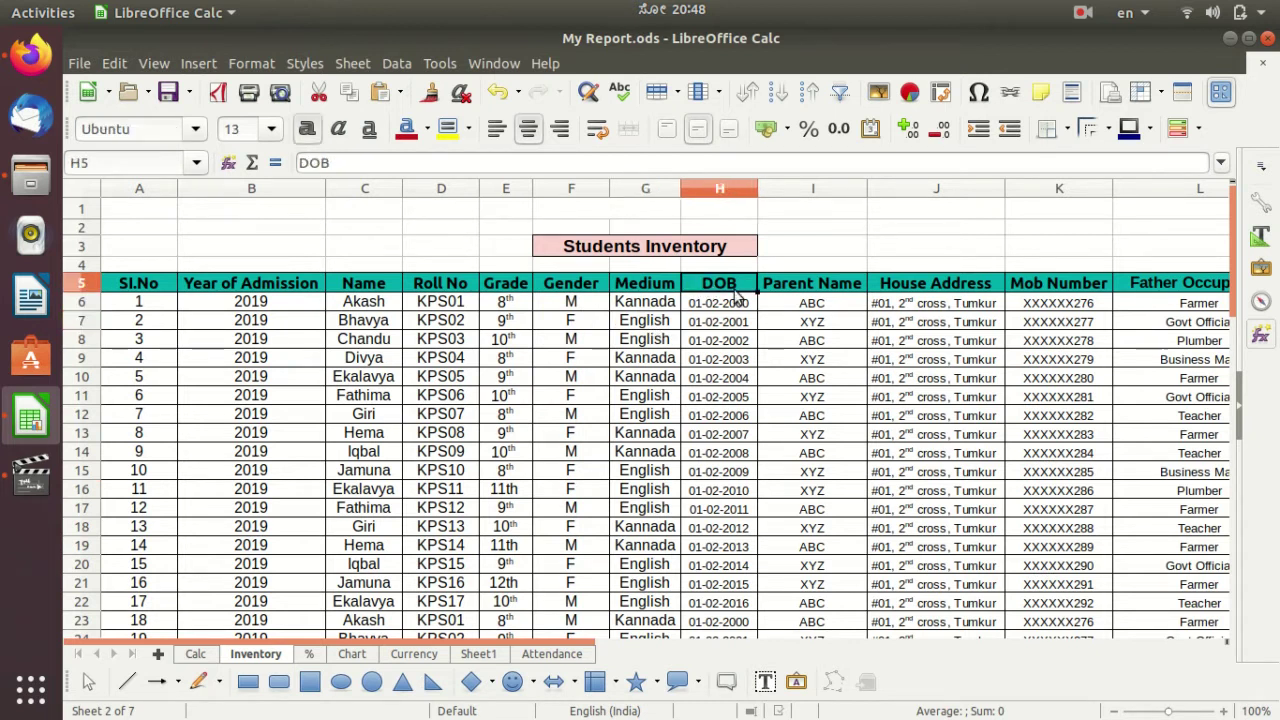
{"action": "left_click", "coordinate": [828, 292]}
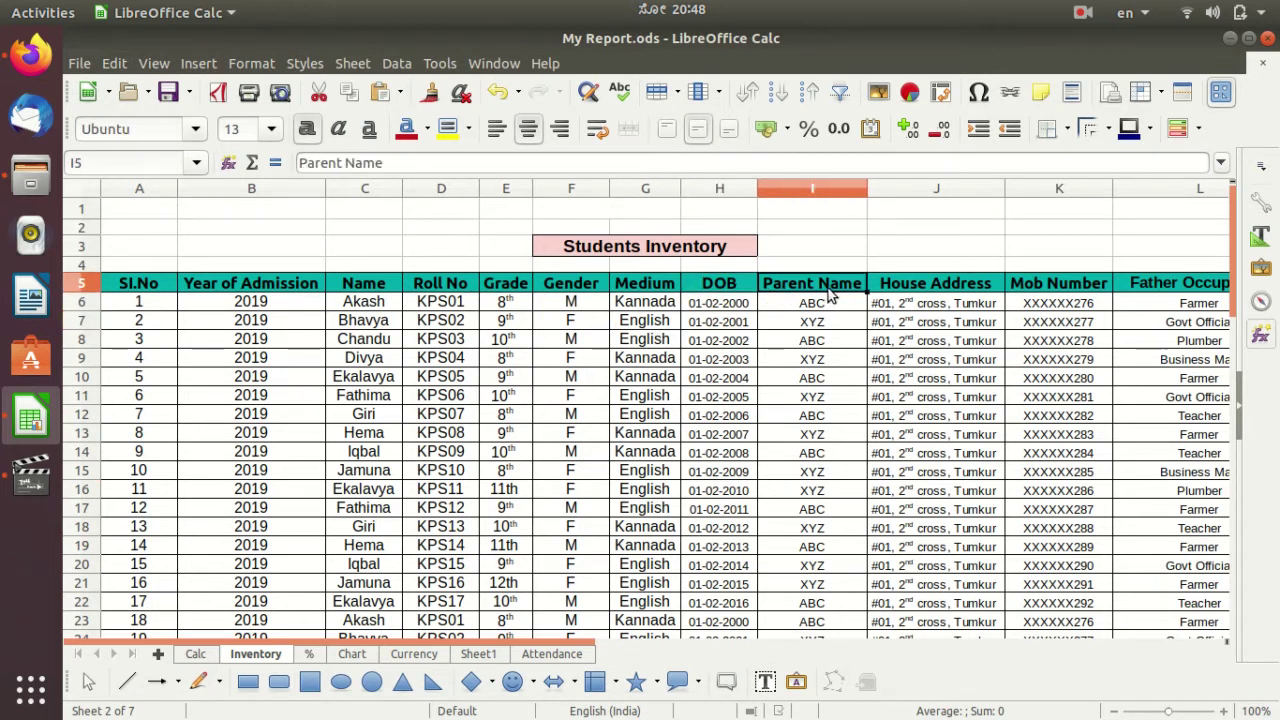
{"action": "left_click", "coordinate": [955, 293]}
{"action": "left_click", "coordinate": [1052, 292]}
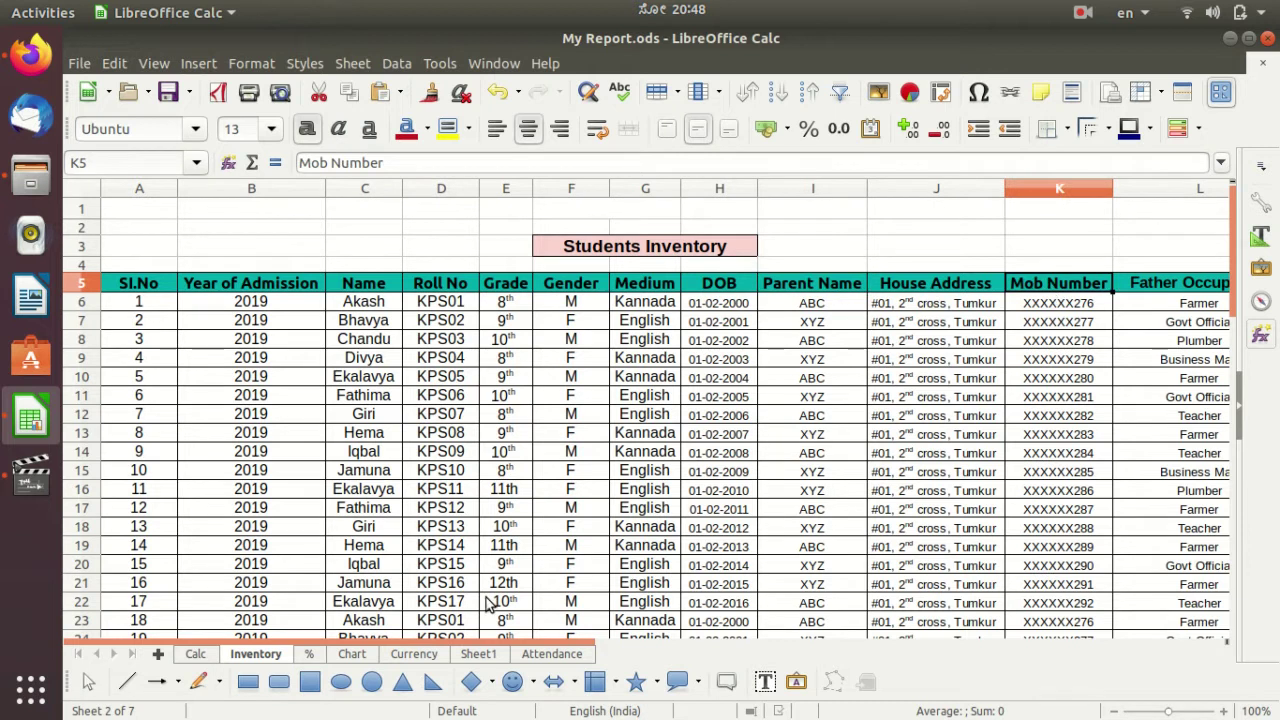
{"action": "key", "text": "Right"}
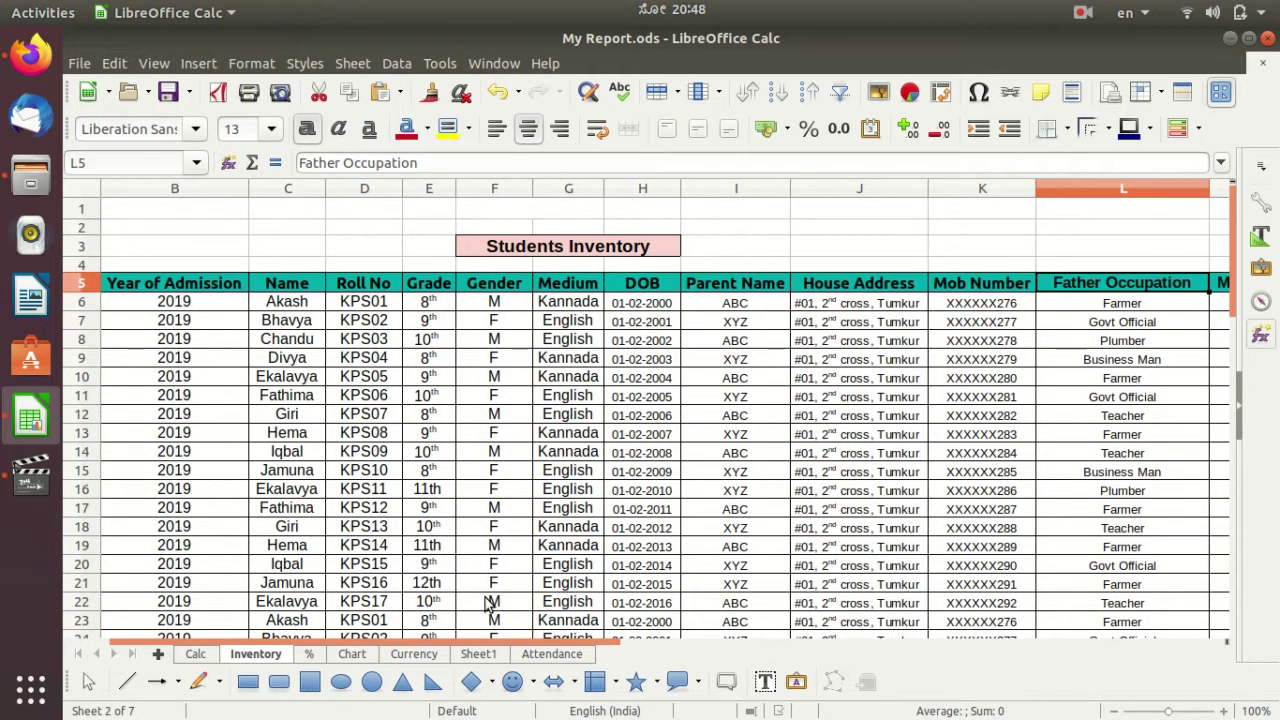
{"action": "key", "text": "Right"}
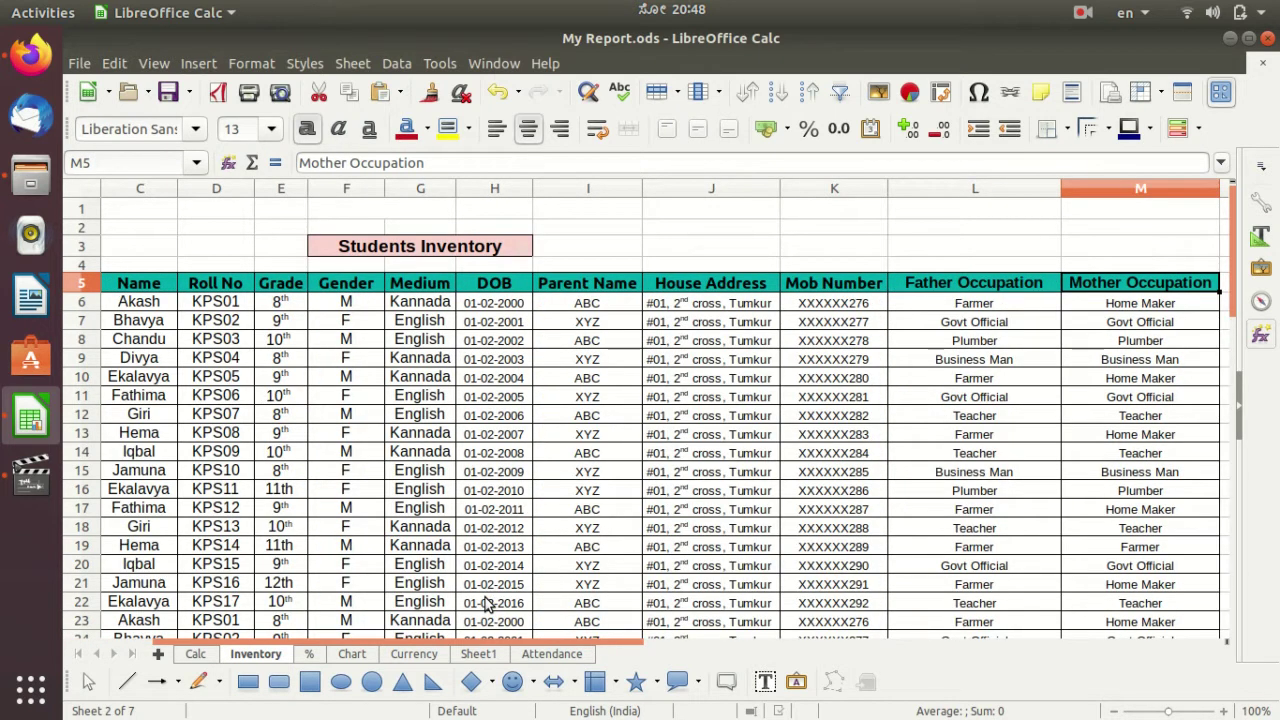
{"action": "key", "text": "Left"}
{"action": "key", "text": "Left"}
{"action": "key", "text": "Left"}
{"action": "key", "text": "Left"}
{"action": "key", "text": "Left"}
{"action": "key", "text": "Left"}
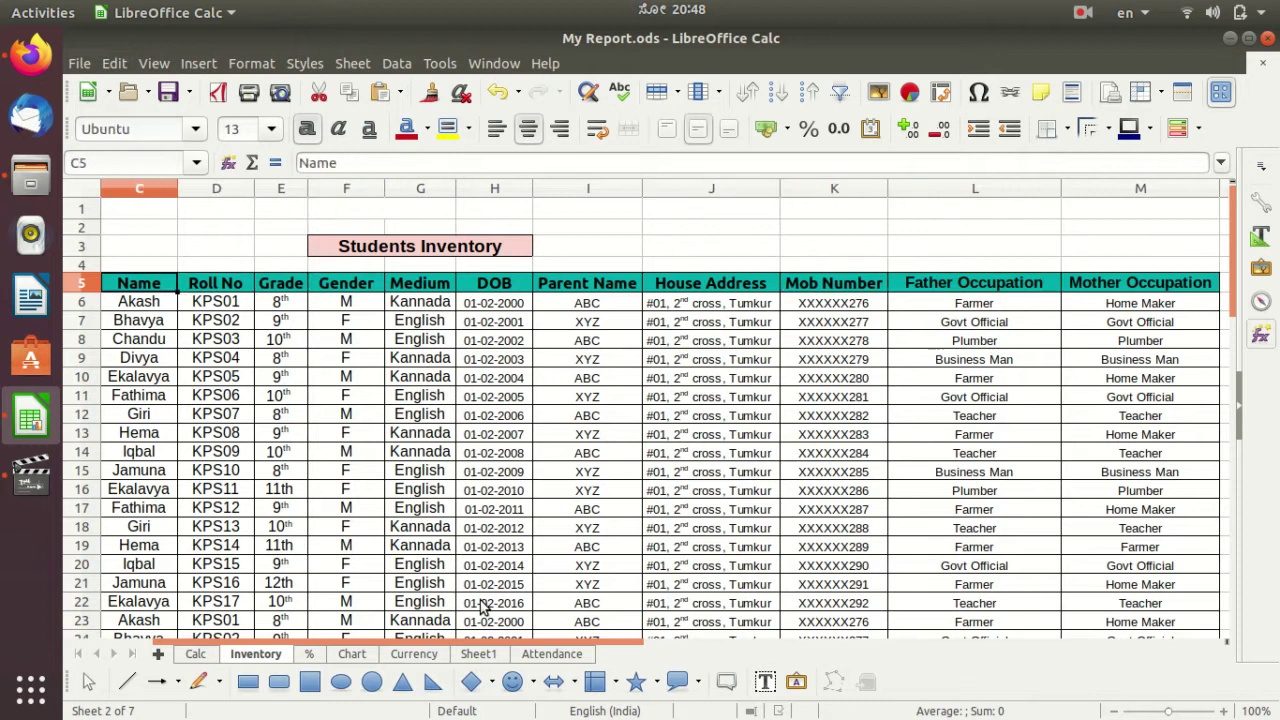
{"action": "key", "text": "Left"}
{"action": "key", "text": "Left"}
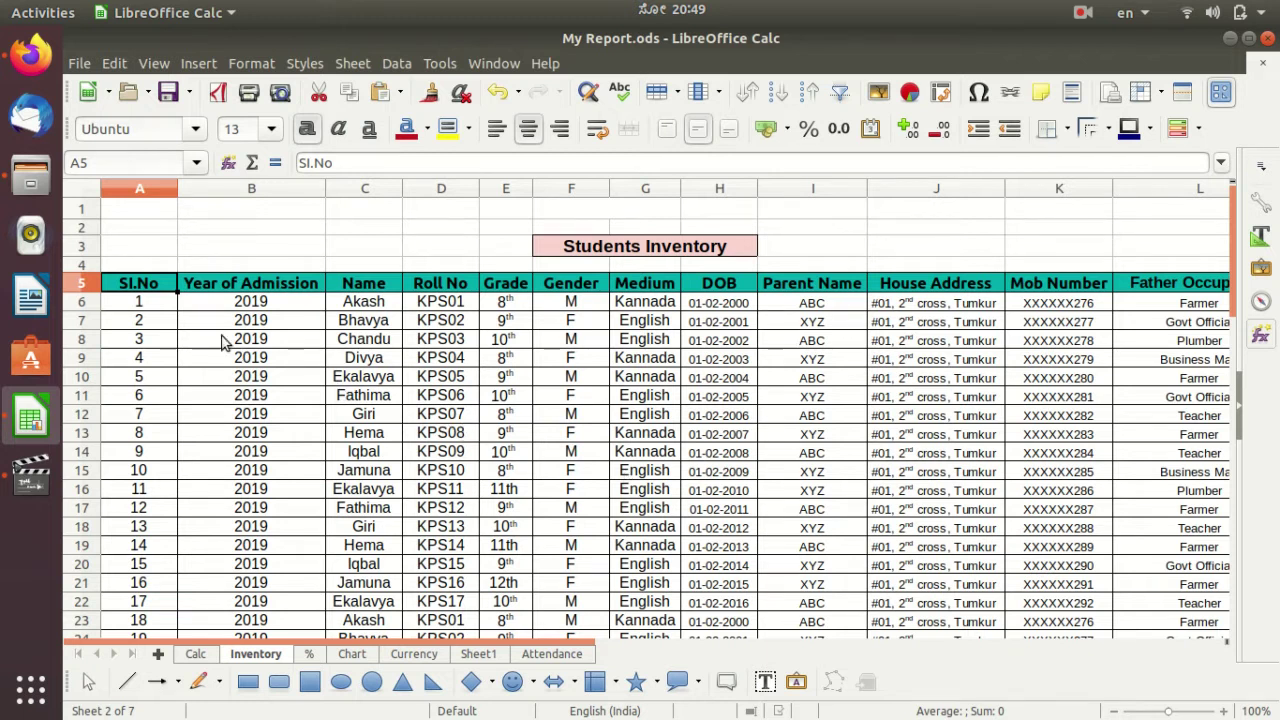
{"action": "mouse_move", "coordinate": [150, 290]}
{"action": "left_mouse_down"}
{"action": "mouse_move", "coordinate": [304, 376]}
{"action": "mouse_move", "coordinate": [1121, 630]}
{"action": "left_mouse_up"}
{"action": "scroll", "coordinate": [1017, 564], "scroll_direction": "down", "scroll_amount": 2}
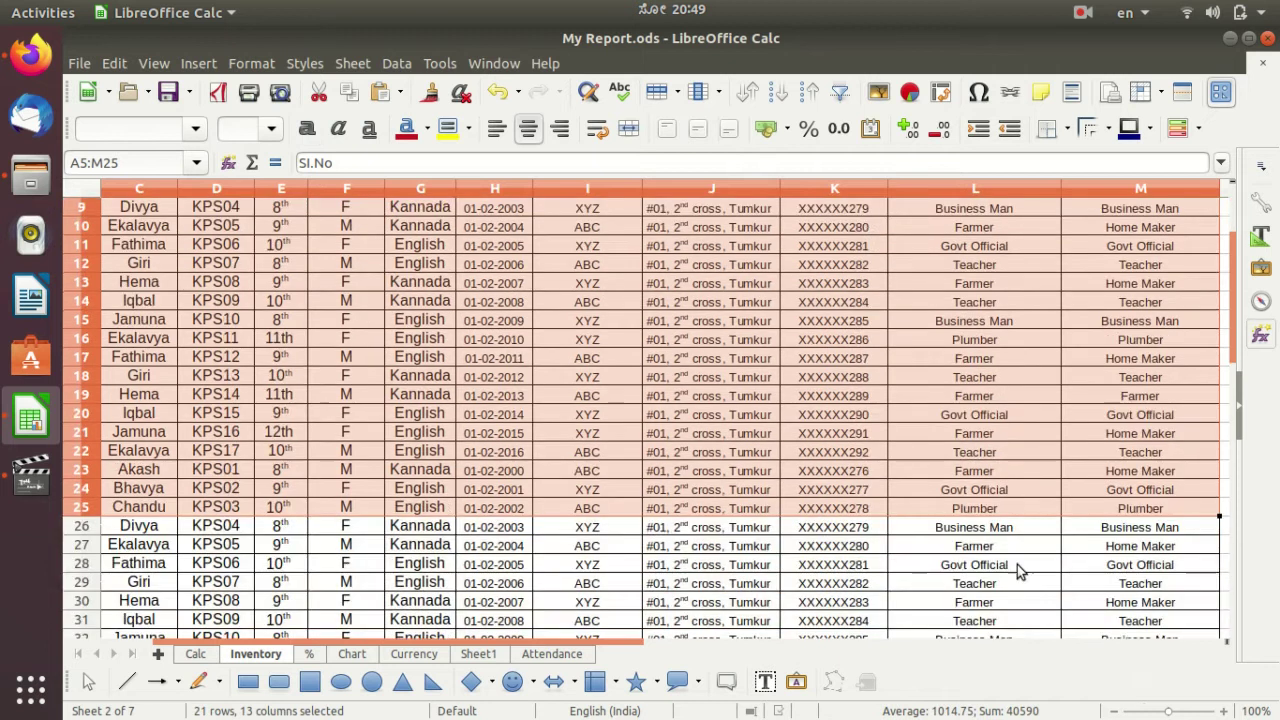
{"action": "scroll", "coordinate": [1001, 532], "scroll_direction": "up", "scroll_amount": 3}
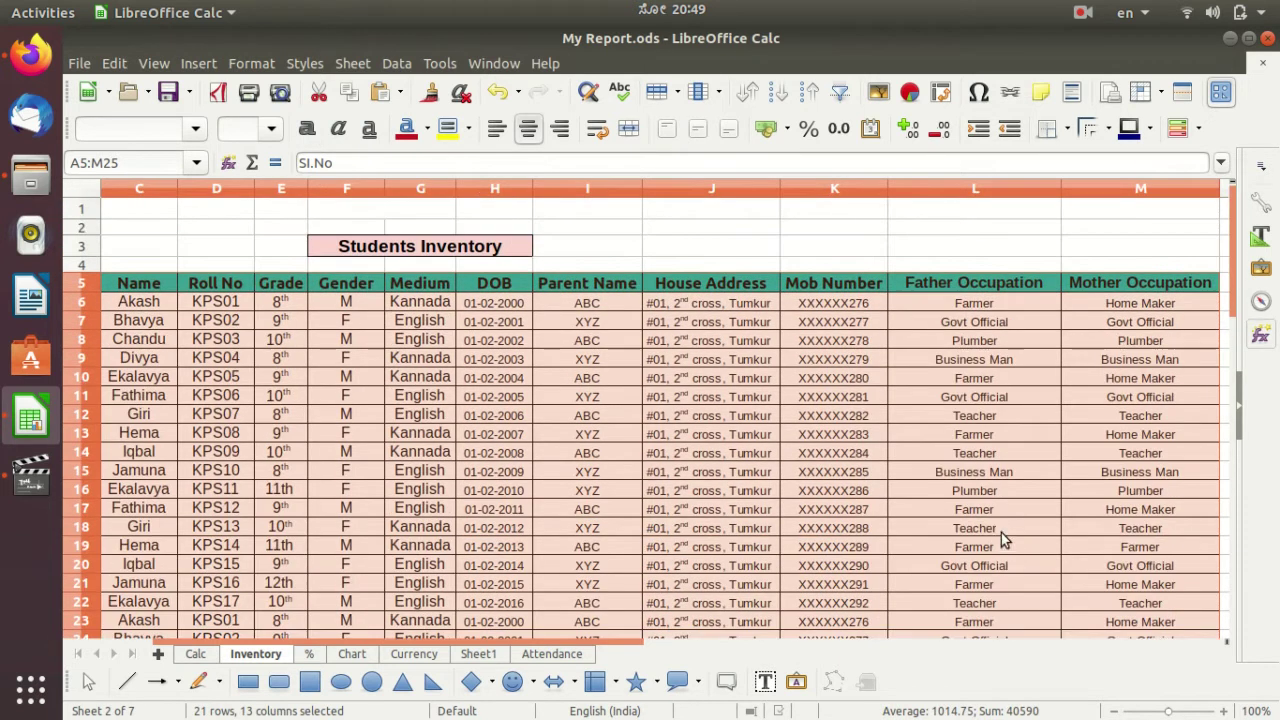
{"action": "left_click", "coordinate": [232, 288]}
{"action": "left_click", "coordinate": [400, 247]}
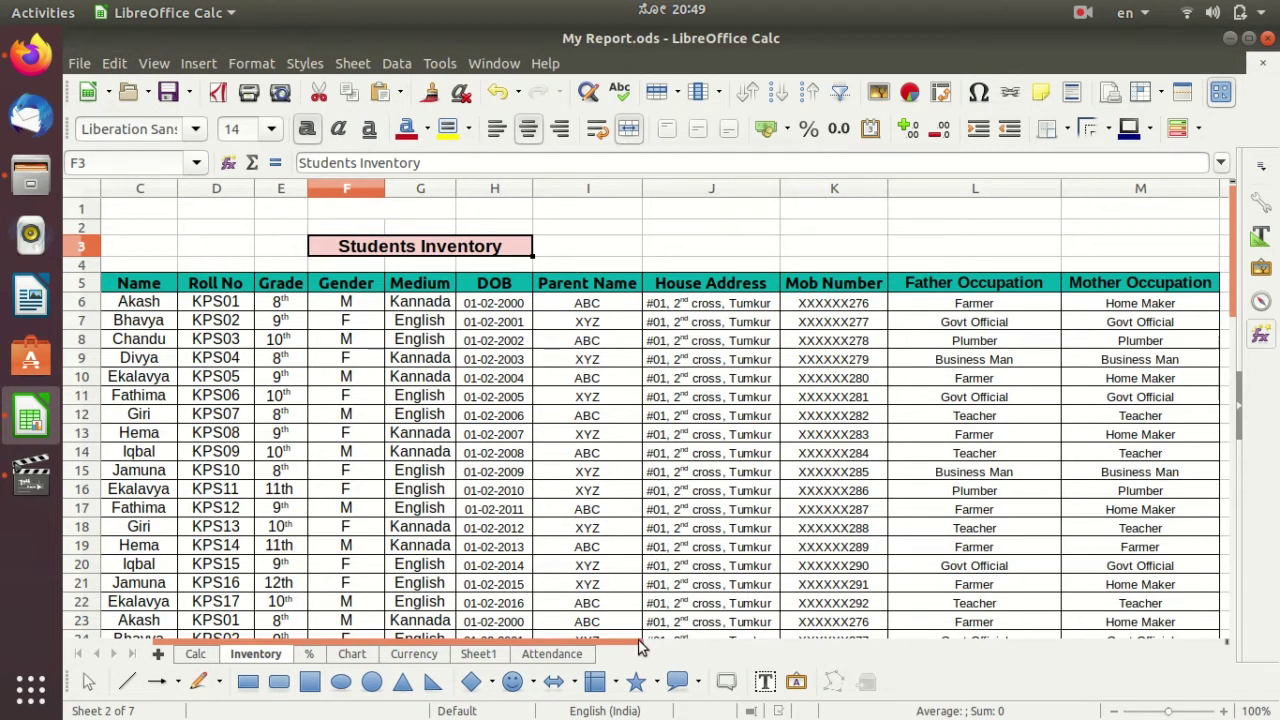
{"action": "left_click_drag", "start_coordinate": [640, 645], "coordinate": [522, 655]}
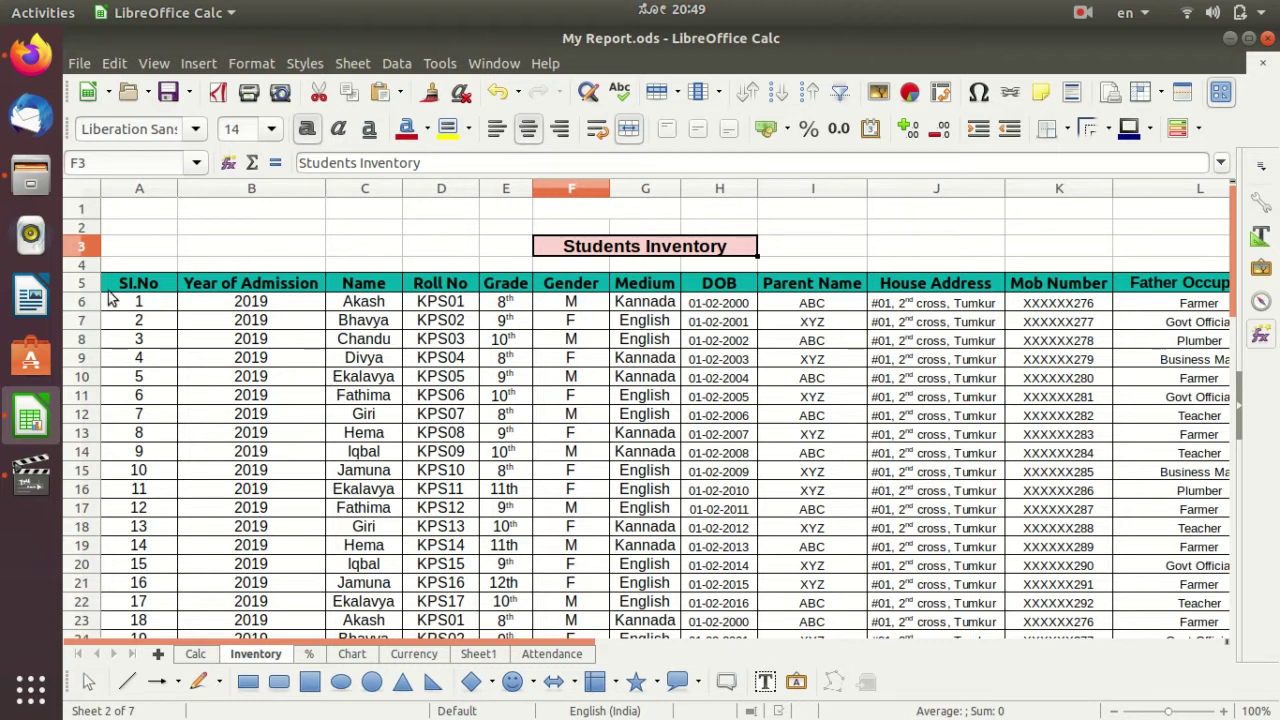
{"action": "mouse_move", "coordinate": [110, 290]}
{"action": "left_mouse_down"}
{"action": "mouse_move", "coordinate": [417, 428]}
{"action": "mouse_move", "coordinate": [1138, 620]}
{"action": "left_mouse_up"}
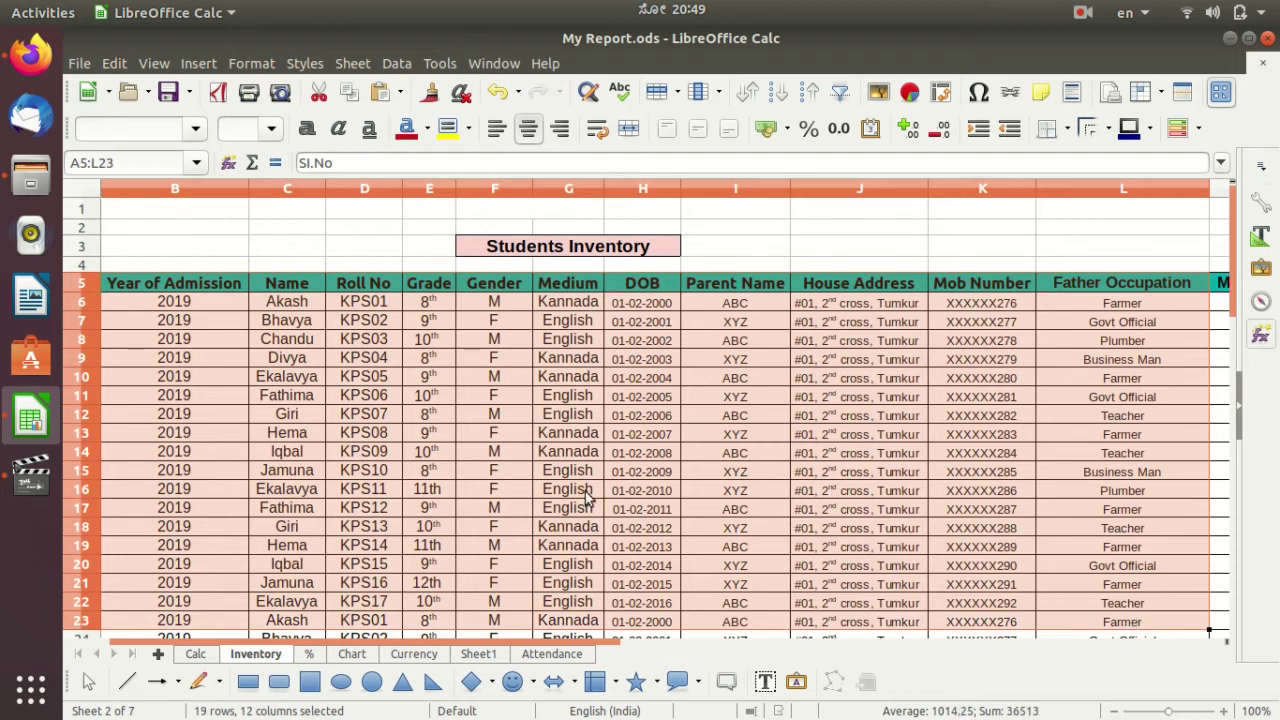
{"action": "scroll", "coordinate": [587, 497], "scroll_direction": "down", "scroll_amount": 1}
{"action": "scroll", "coordinate": [587, 497], "scroll_direction": "up", "scroll_amount": 1}
{"action": "left_click", "coordinate": [212, 303]}
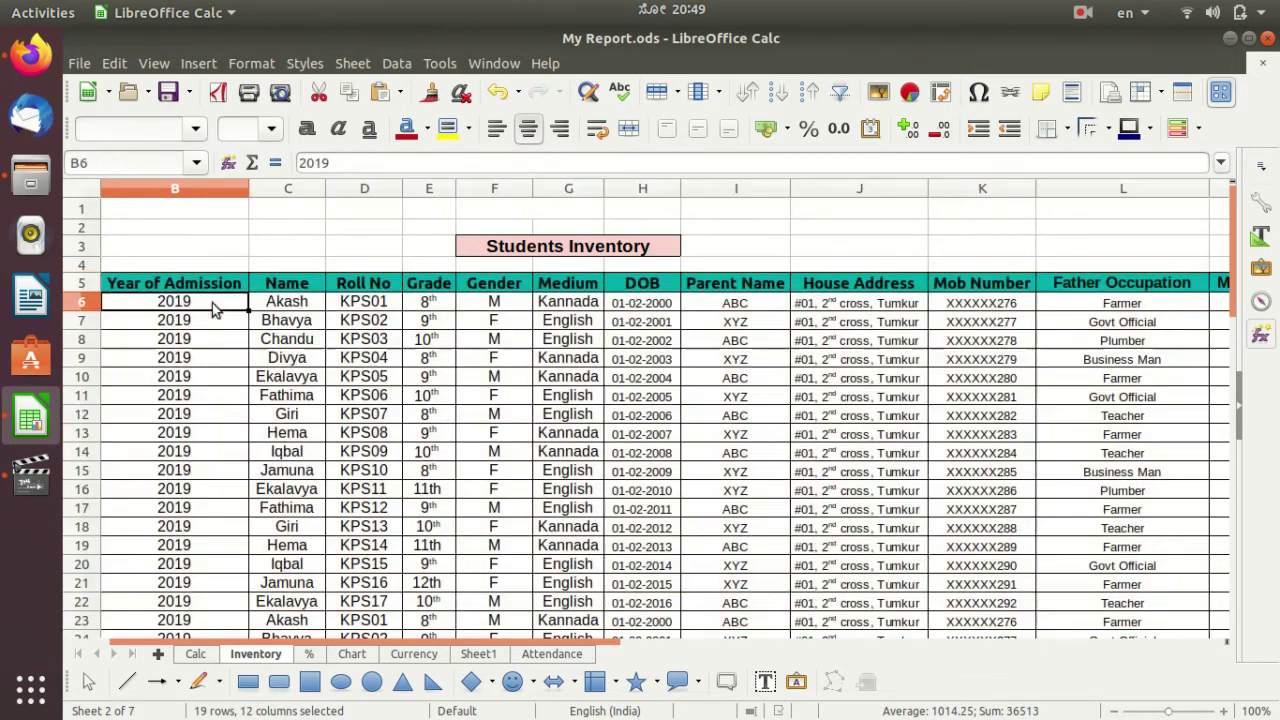
{"action": "left_click", "coordinate": [208, 286]}
{"action": "left_click", "coordinate": [207, 305]}
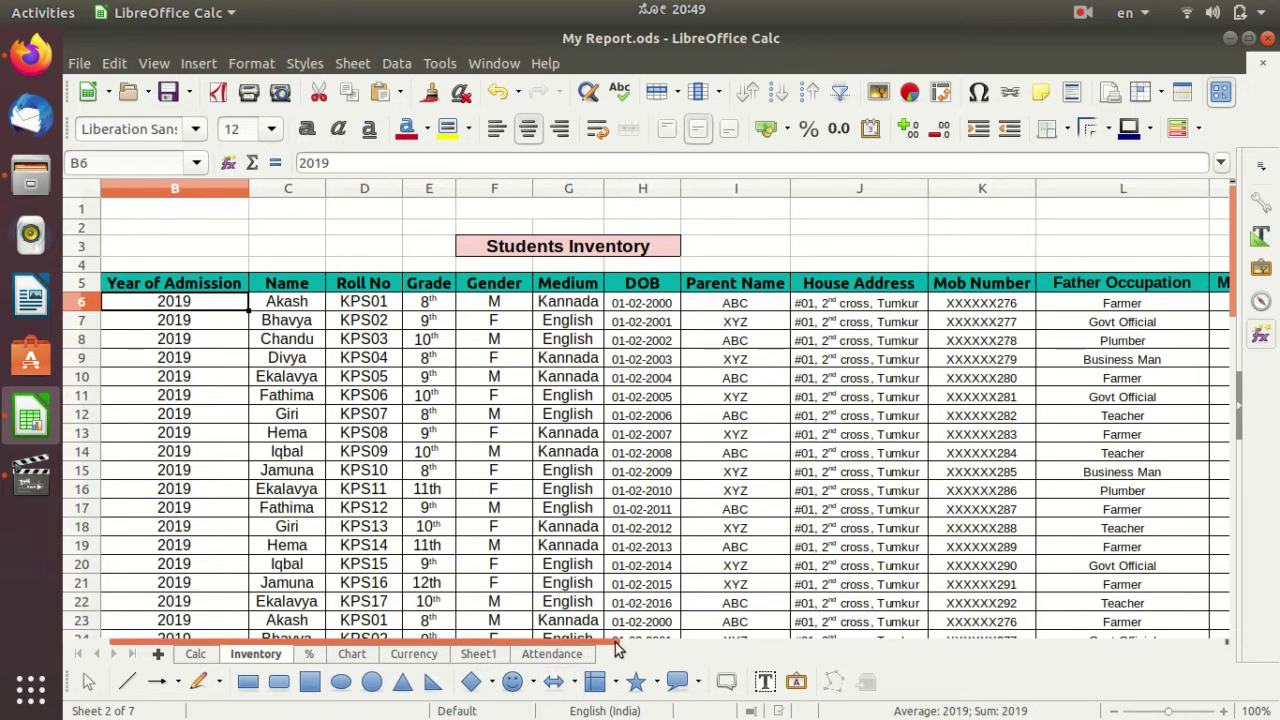
{"action": "left_click_drag", "start_coordinate": [610, 643], "coordinate": [533, 644]}
{"action": "left_click", "coordinate": [157, 305]}
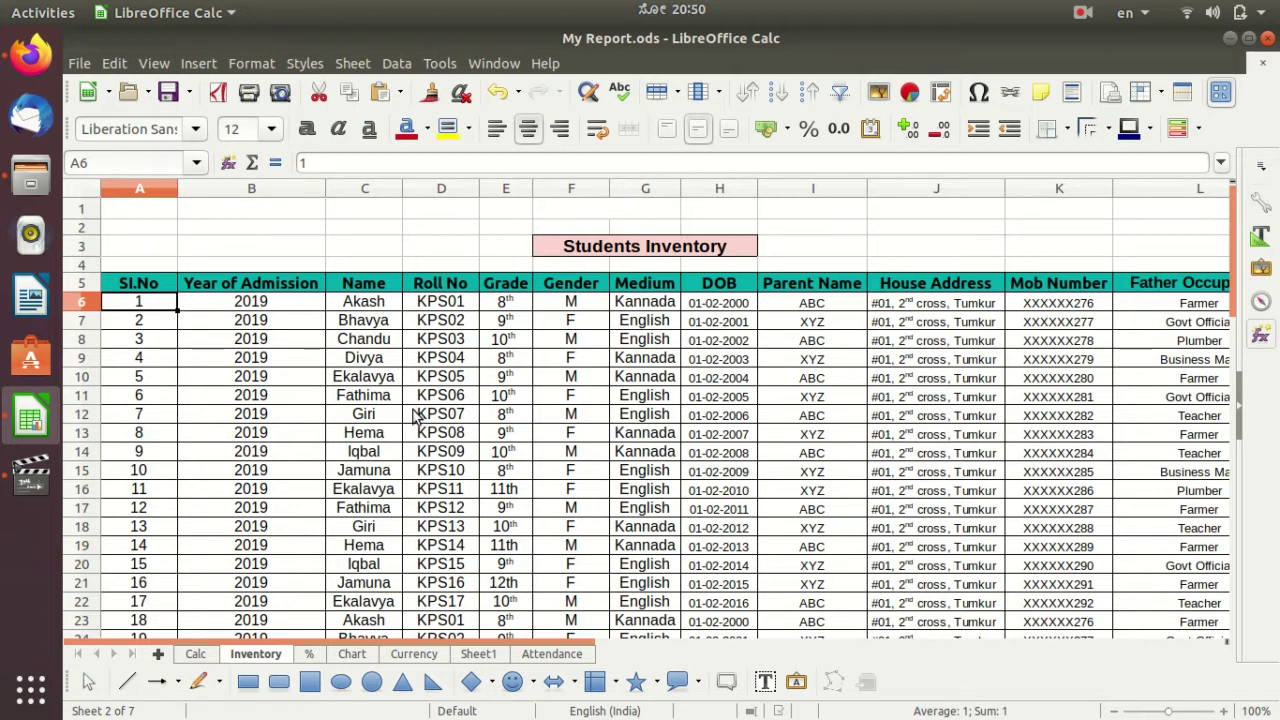
Step: Select the Year of Admission heading in B5 and turn on AutoFilter for the header row
{"action": "left_click", "coordinate": [292, 288]}
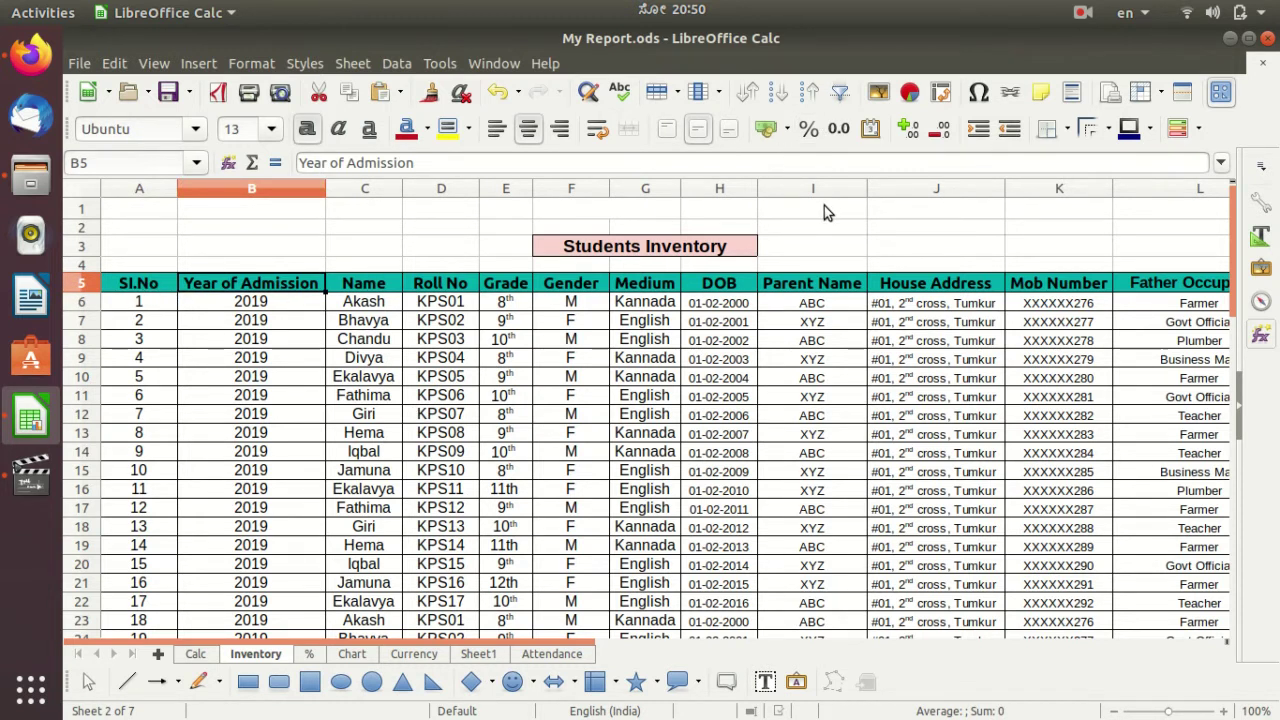
{"action": "scroll", "coordinate": [580, 392], "scroll_direction": "down", "scroll_amount": 1}
{"action": "scroll", "coordinate": [580, 392], "scroll_direction": "down", "scroll_amount": 8}
{"action": "scroll", "coordinate": [580, 392], "scroll_direction": "down", "scroll_amount": 4}
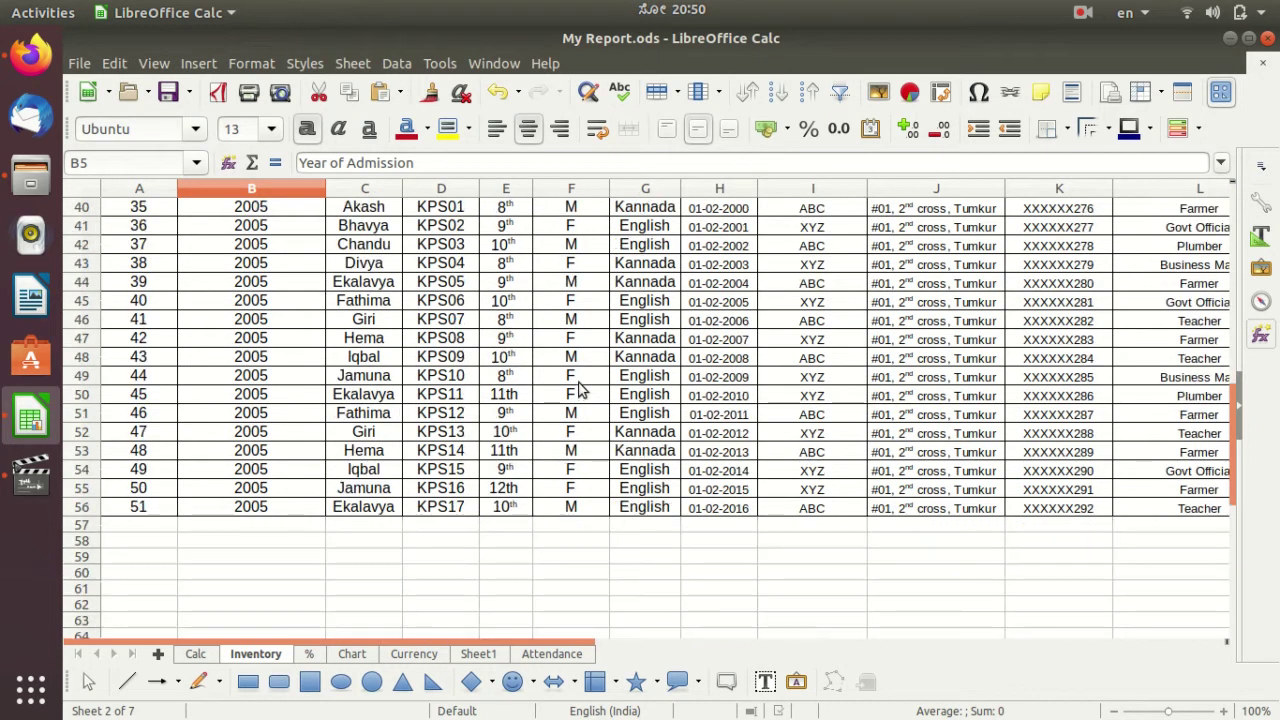
{"action": "scroll", "coordinate": [580, 392], "scroll_direction": "up", "scroll_amount": 4}
{"action": "scroll", "coordinate": [580, 392], "scroll_direction": "up", "scroll_amount": 6}
{"action": "scroll", "coordinate": [580, 392], "scroll_direction": "up", "scroll_amount": 3}
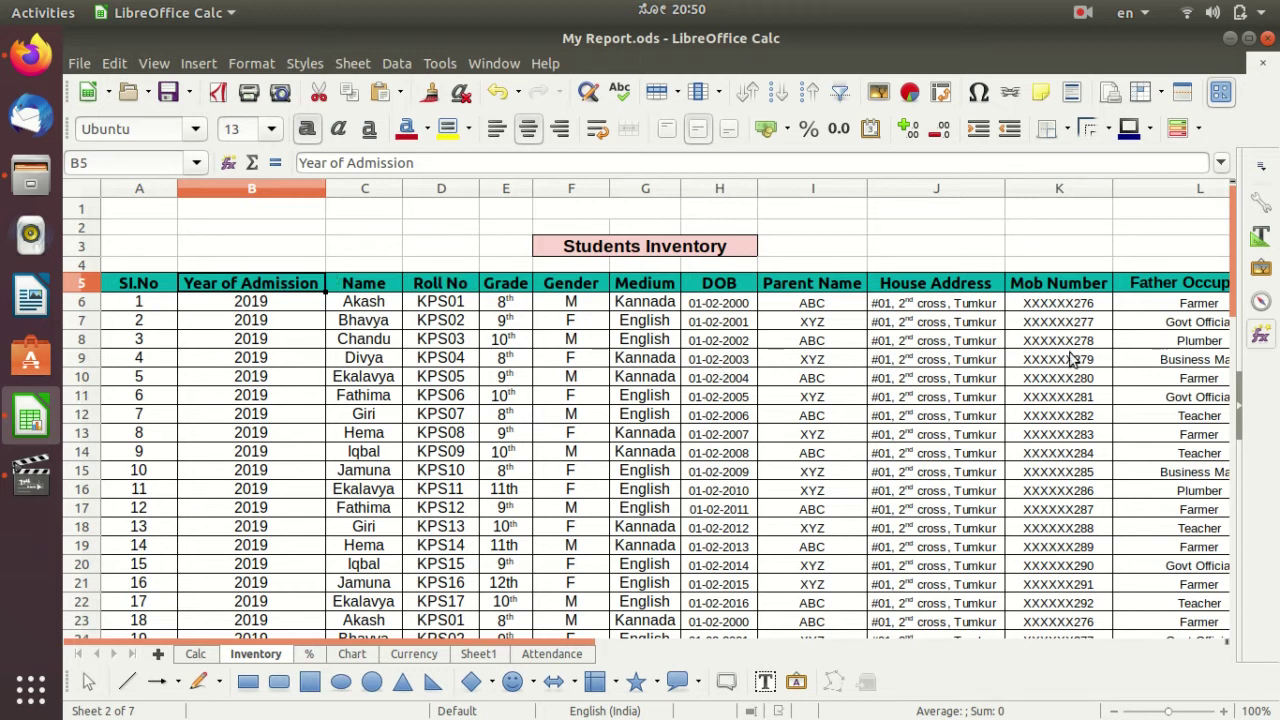
{"action": "left_click", "coordinate": [840, 93]}
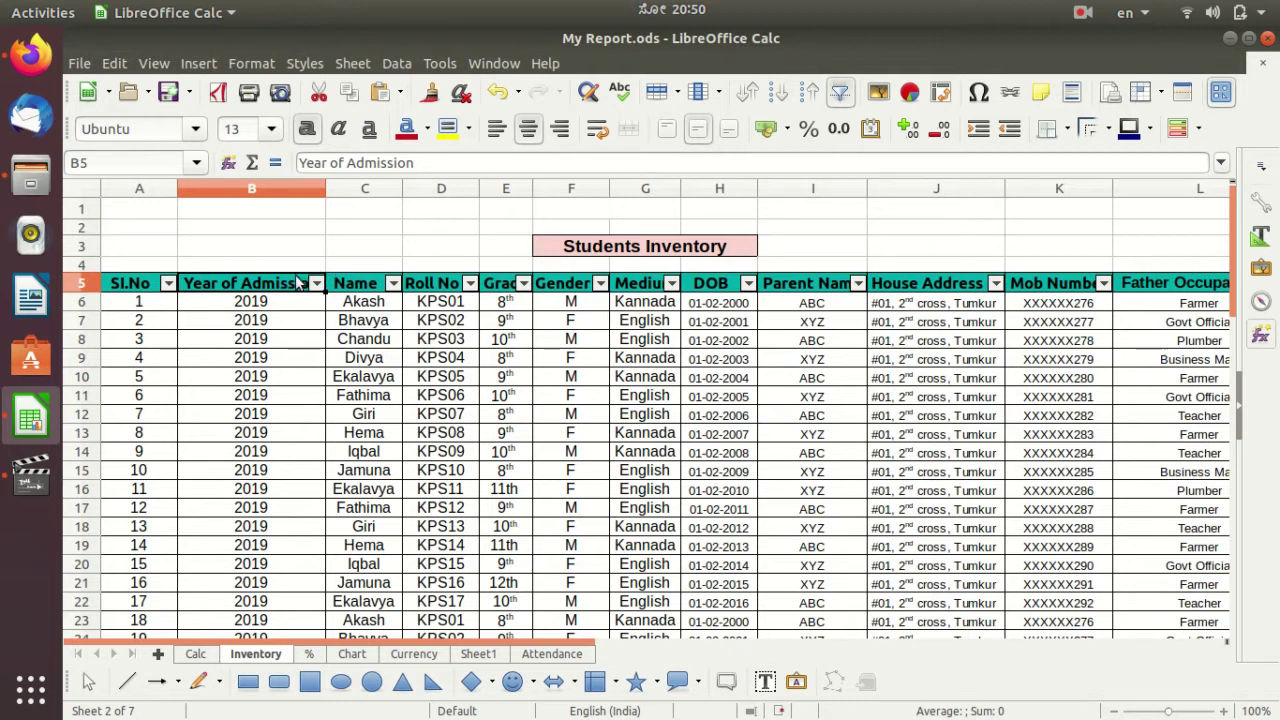
Step: Filter Year of Admission to 2005 by unchecking 2019, then scroll the 26 results
{"action": "left_click", "coordinate": [316, 283]}
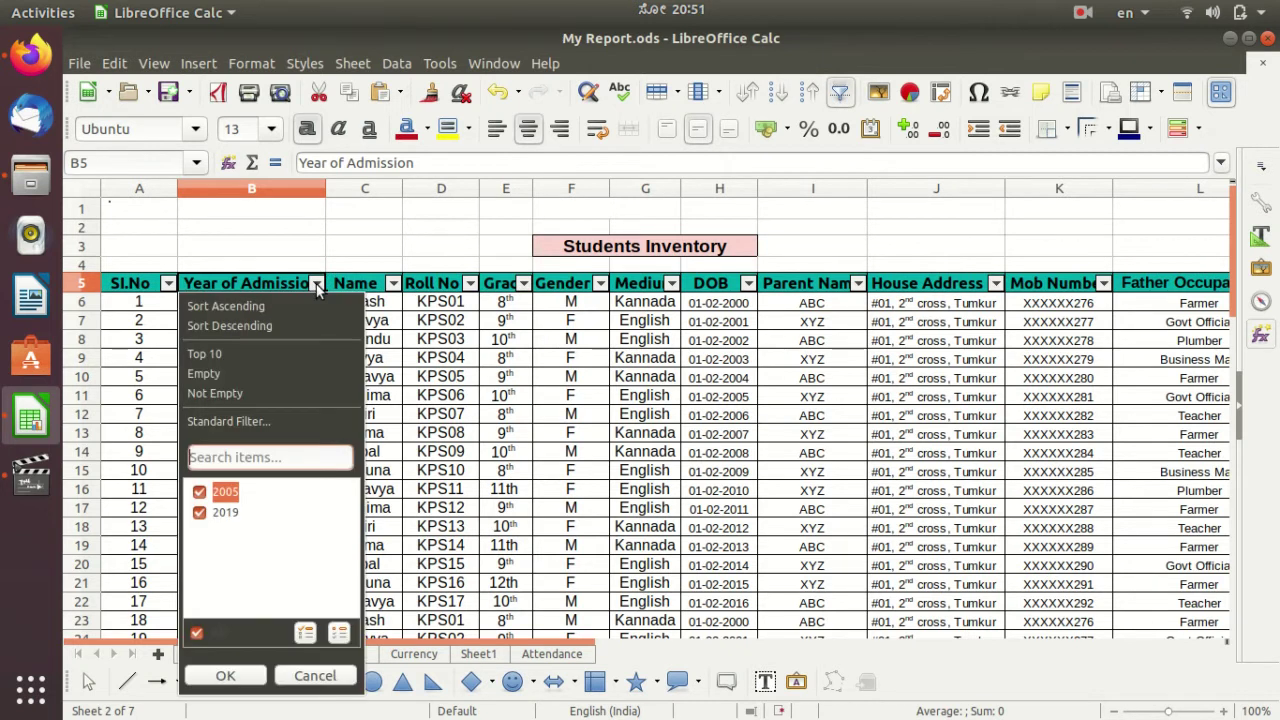
{"action": "left_click", "coordinate": [200, 512]}
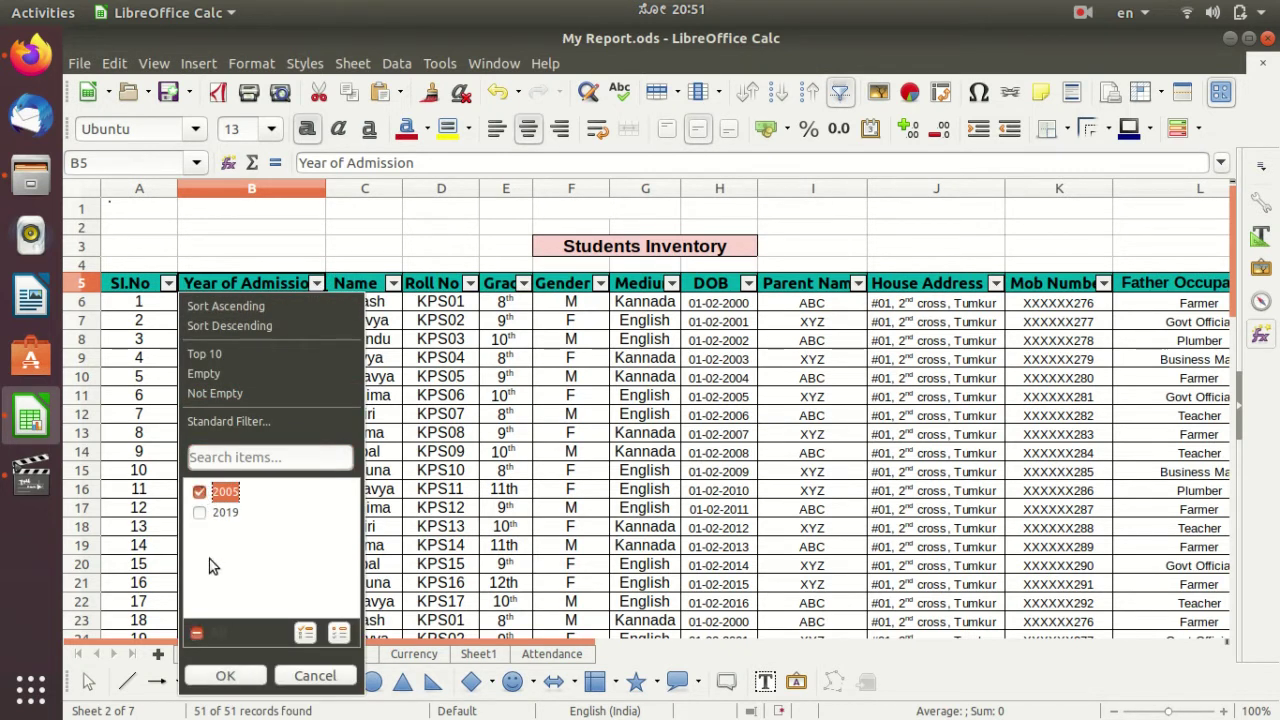
{"action": "left_click", "coordinate": [238, 680]}
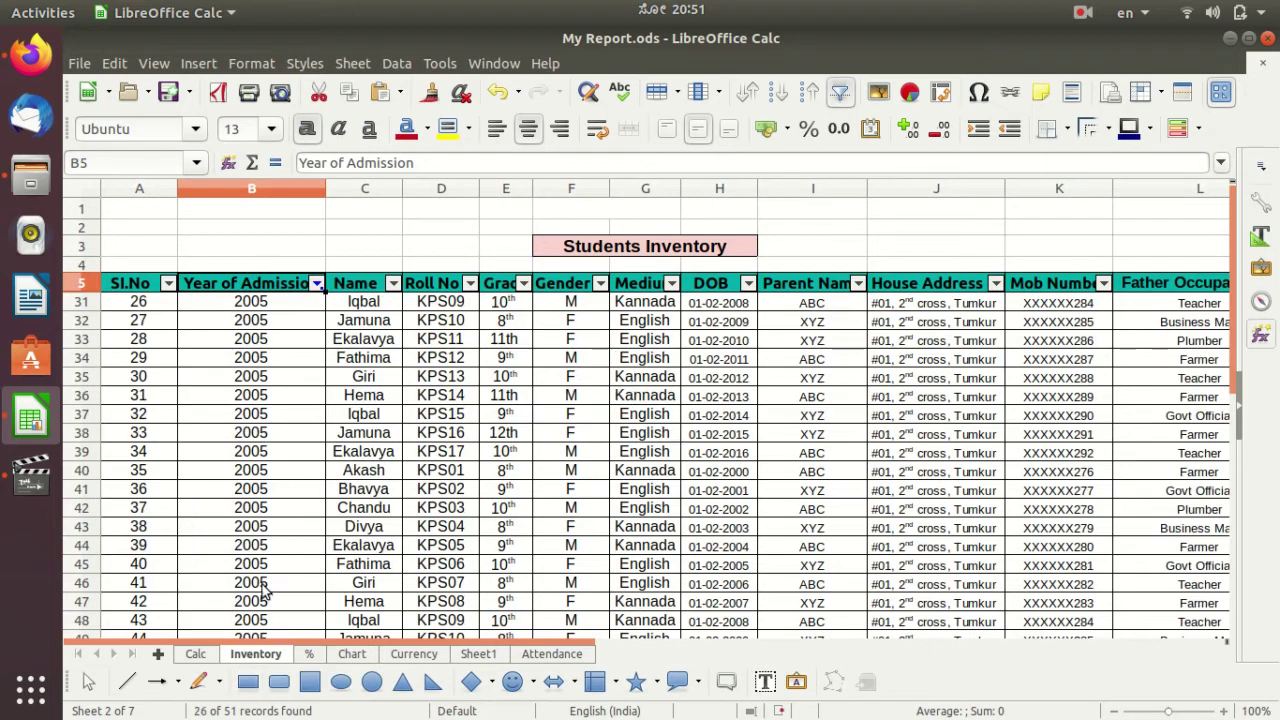
{"action": "scroll", "coordinate": [265, 590], "scroll_direction": "down", "scroll_amount": 1}
{"action": "scroll", "coordinate": [265, 590], "scroll_direction": "up", "scroll_amount": 1}
{"action": "scroll", "coordinate": [261, 580], "scroll_direction": "down", "scroll_amount": 3}
{"action": "scroll", "coordinate": [261, 578], "scroll_direction": "up", "scroll_amount": 3}
Step: Replace the name Akash in C40 with Sharan and save My Report.ods
{"action": "left_click", "coordinate": [477, 459]}
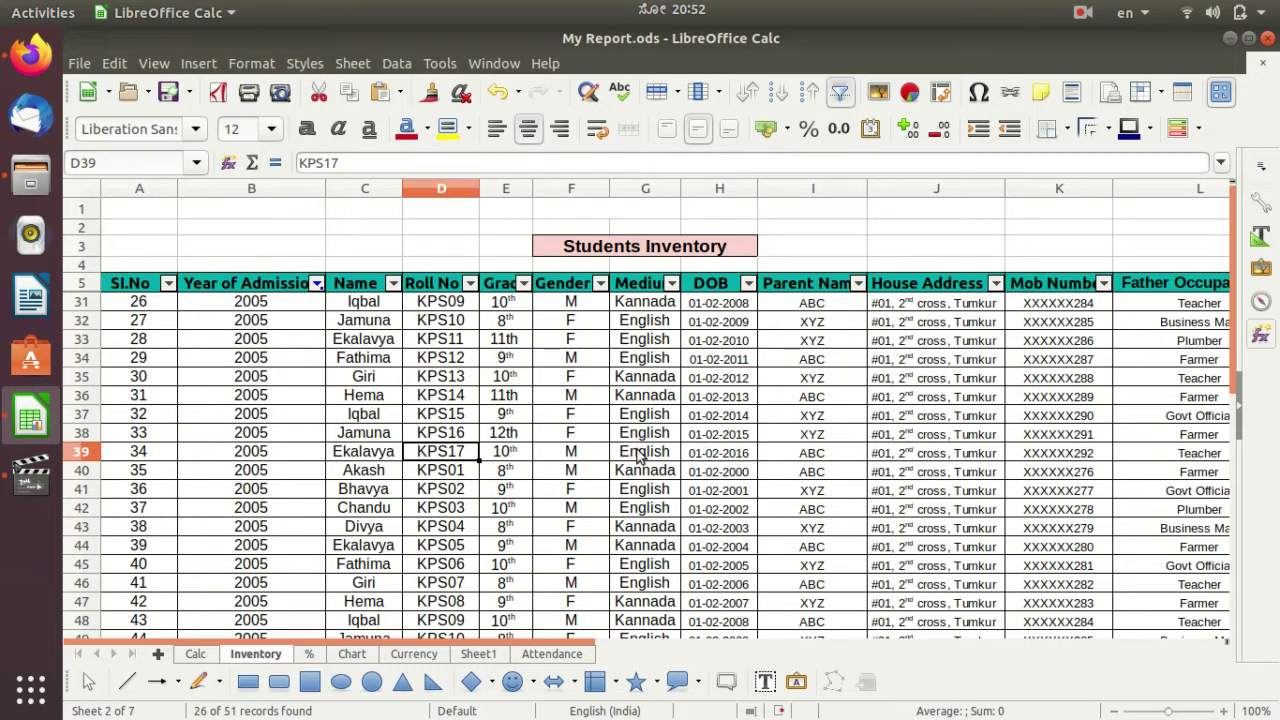
{"action": "left_click", "coordinate": [352, 478]}
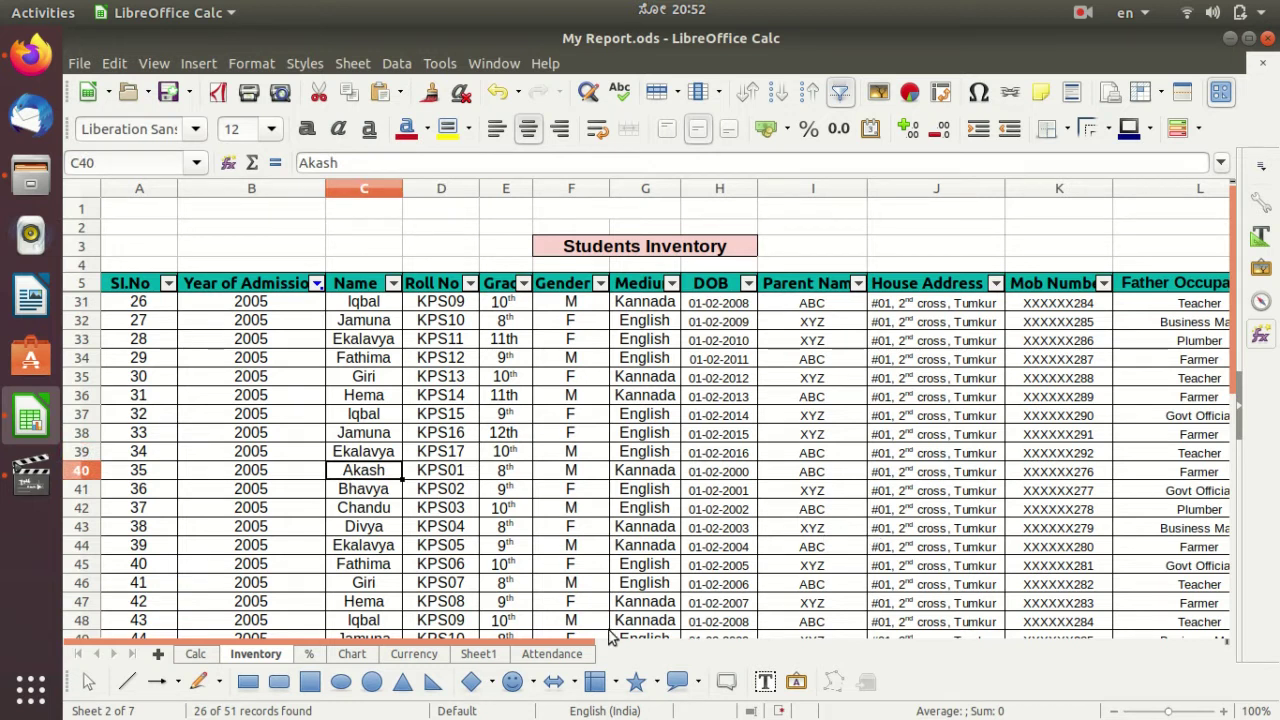
{"action": "mouse_move", "coordinate": [588, 645]}
{"action": "left_mouse_down"}
{"action": "mouse_move", "coordinate": [772, 645]}
{"action": "mouse_move", "coordinate": [687, 650]}
{"action": "left_mouse_up"}
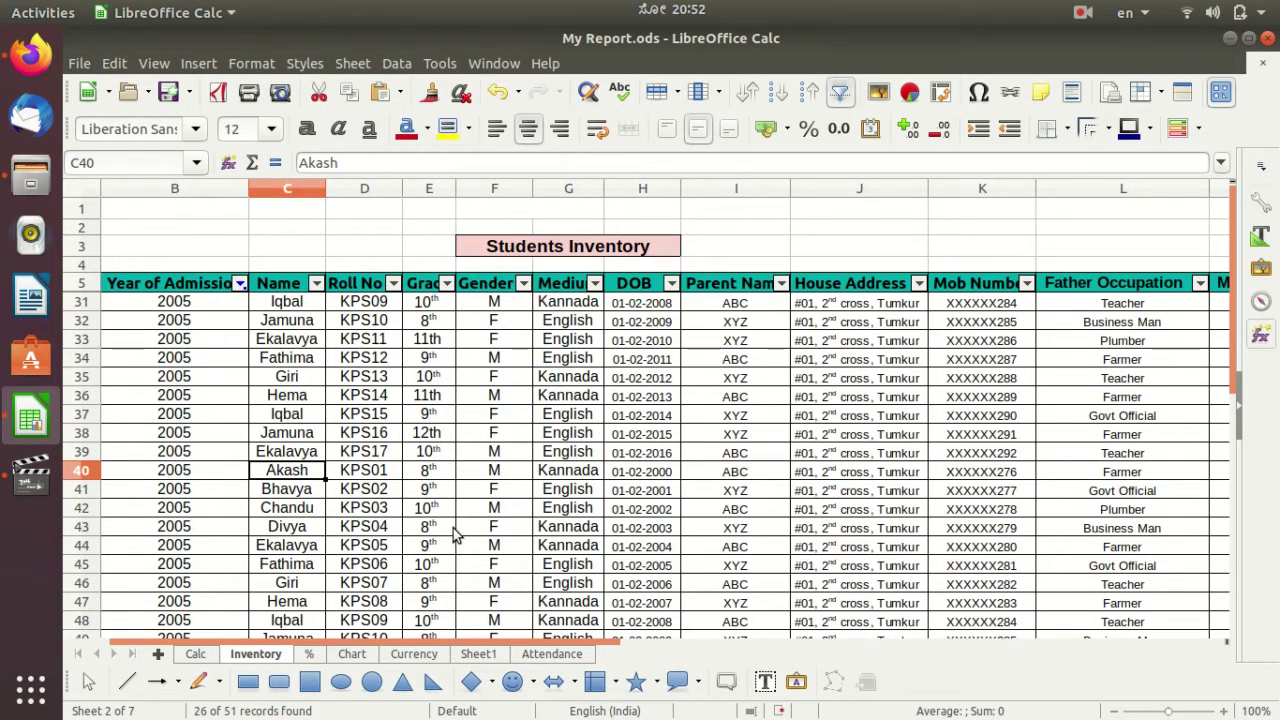
{"action": "type", "text": "S"}
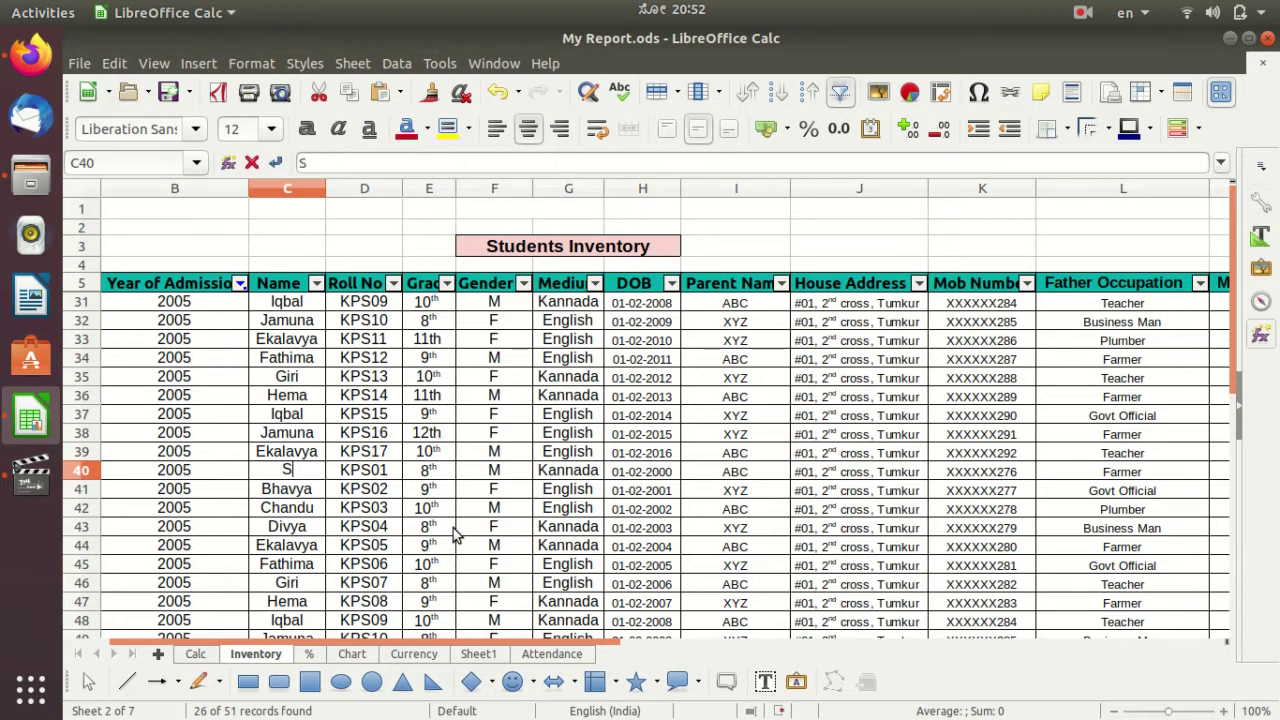
{"action": "type", "text": "haran"}
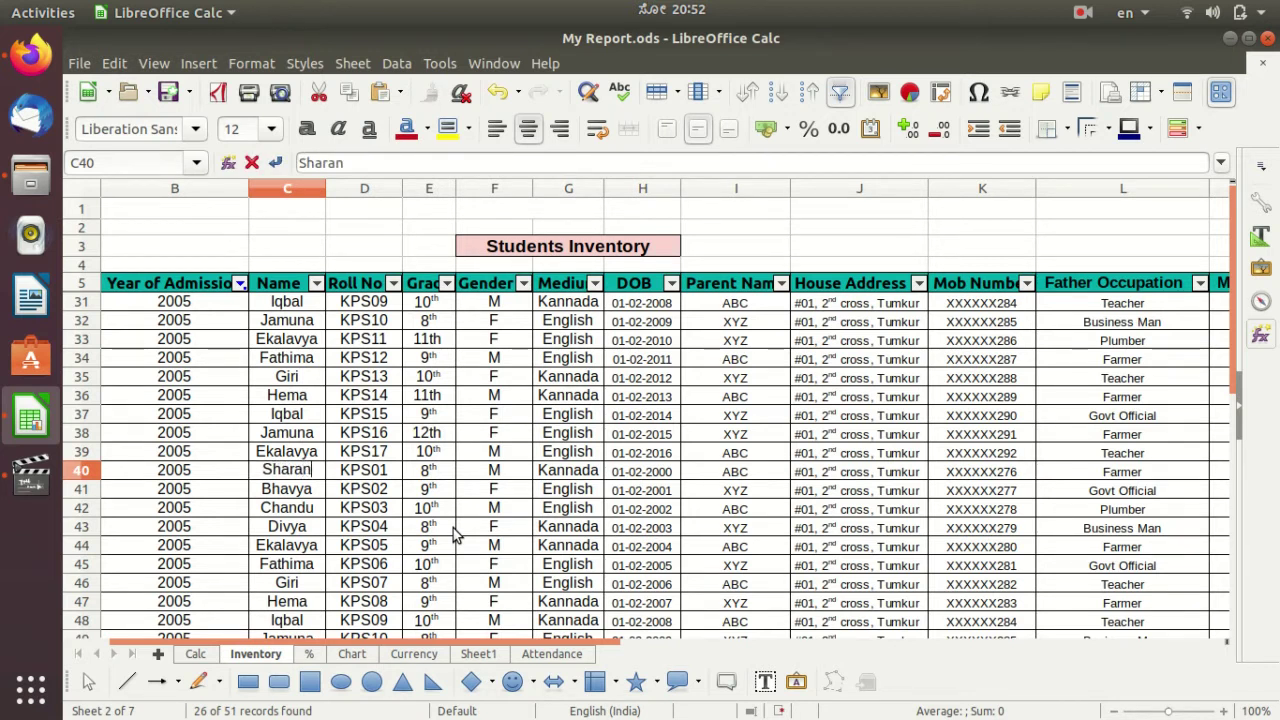
{"action": "key", "text": "Return"}
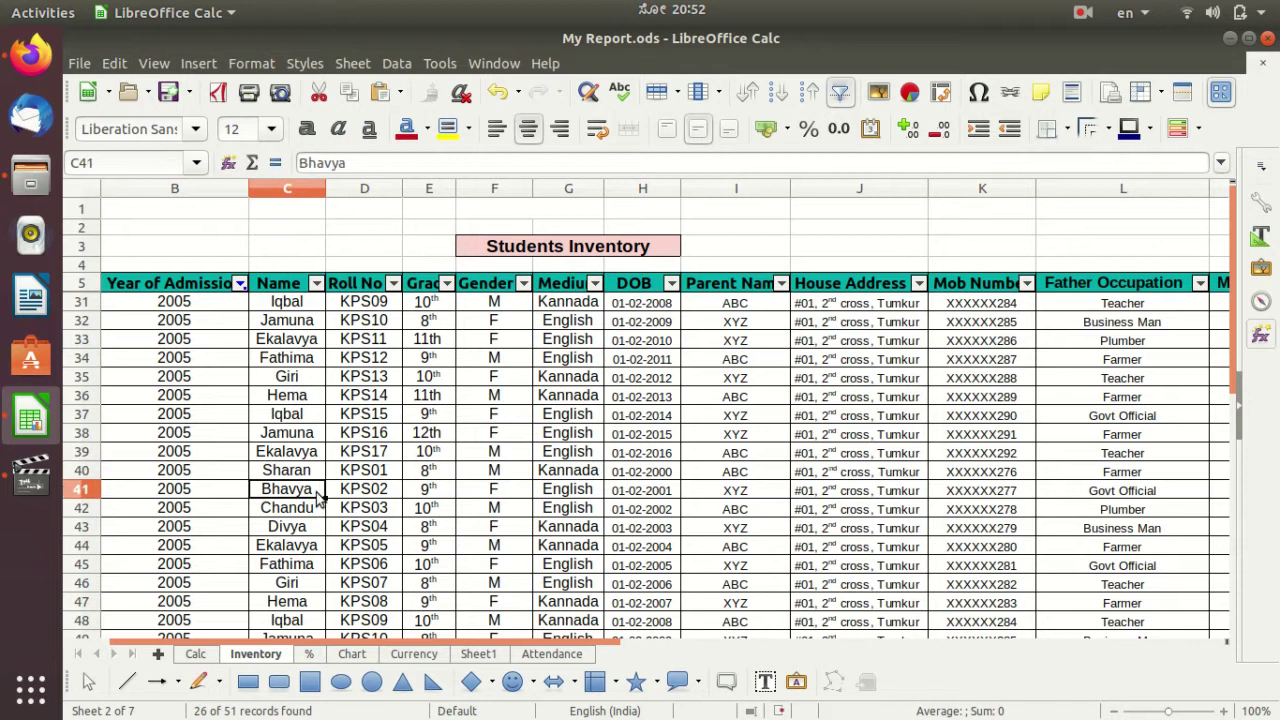
{"action": "left_click", "coordinate": [297, 477]}
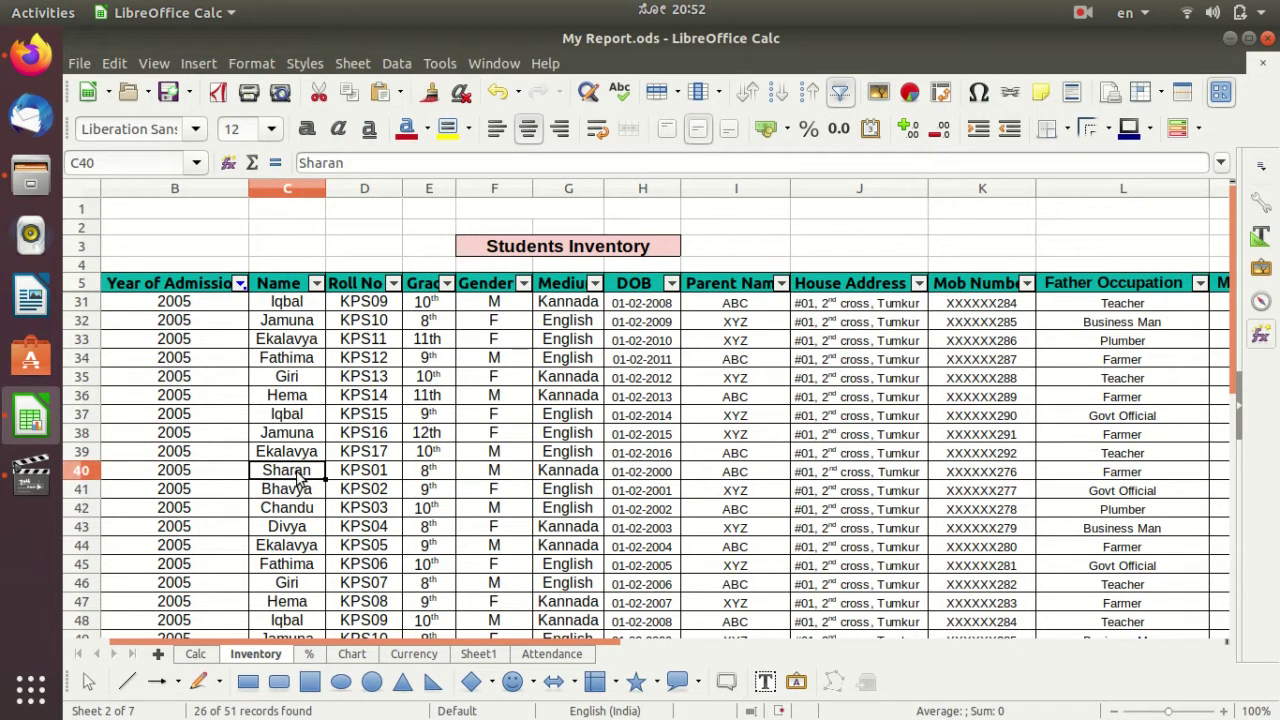
{"action": "left_click", "coordinate": [168, 100]}
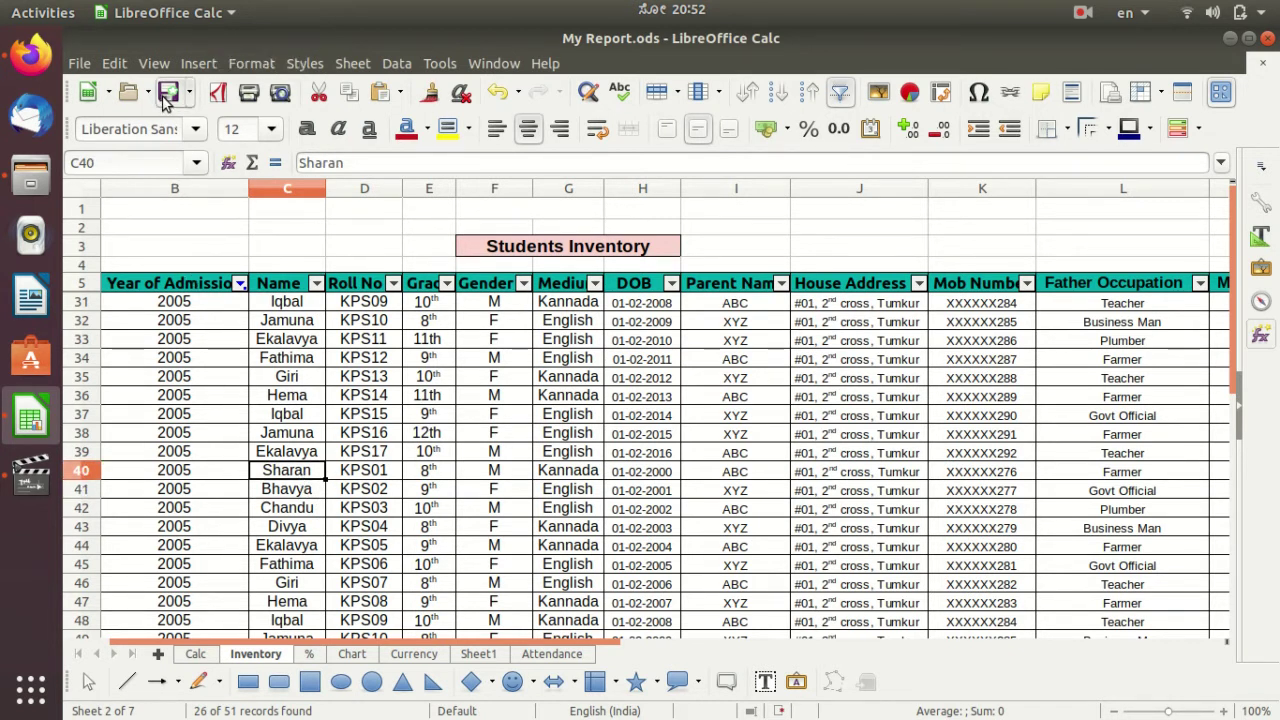
Step: Select Fathima in row 45 and Jamuna's 12th grade among the filtered records
{"action": "left_click", "coordinate": [312, 567]}
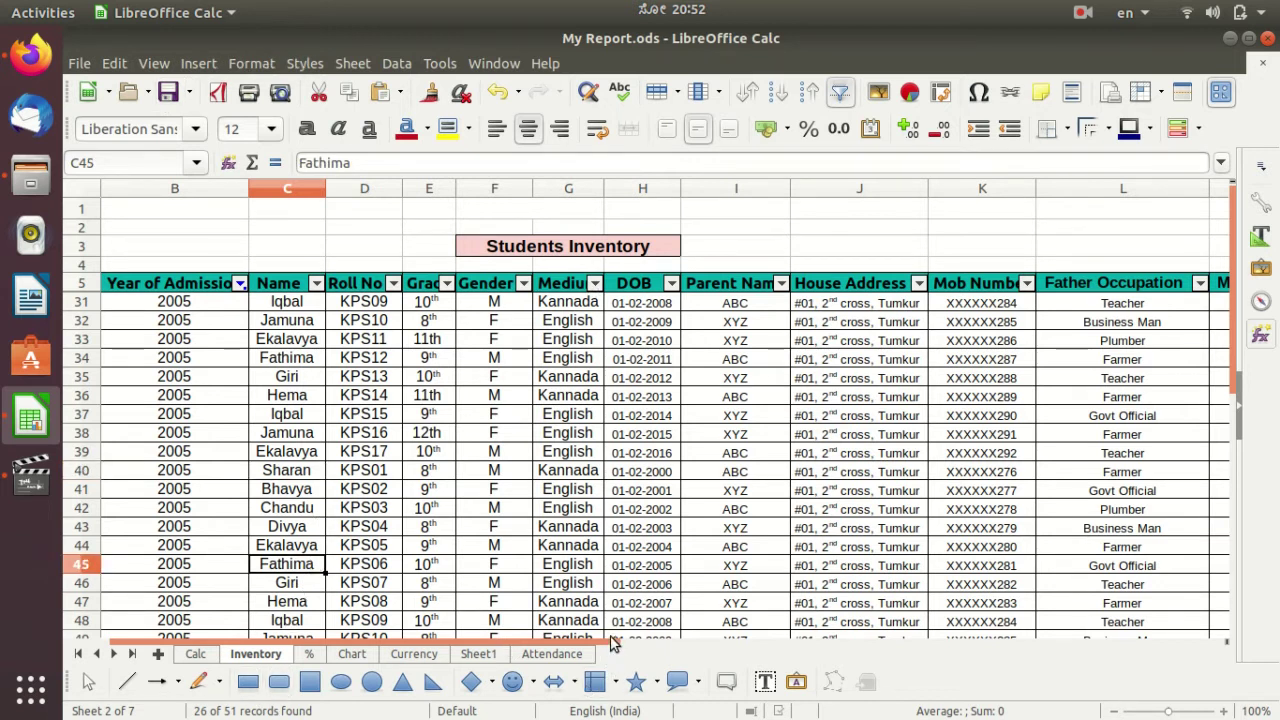
{"action": "left_click_drag", "start_coordinate": [608, 643], "coordinate": [577, 650]}
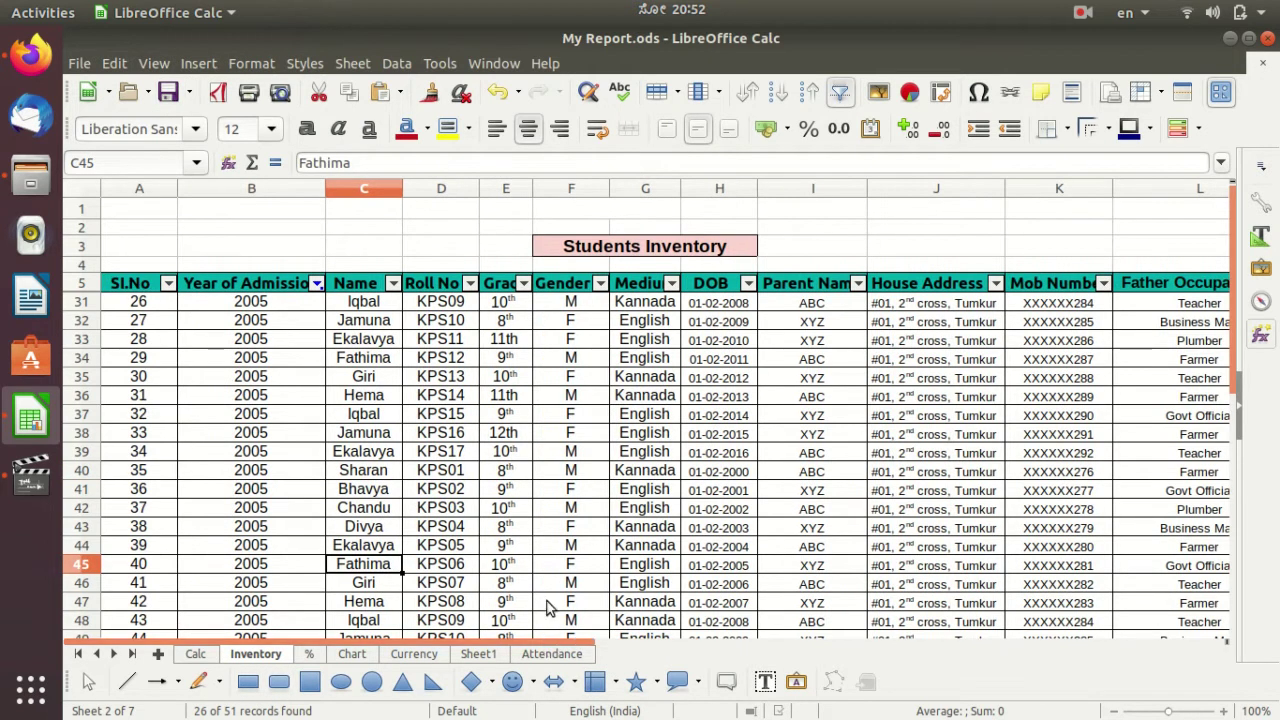
{"action": "left_click", "coordinate": [507, 439]}
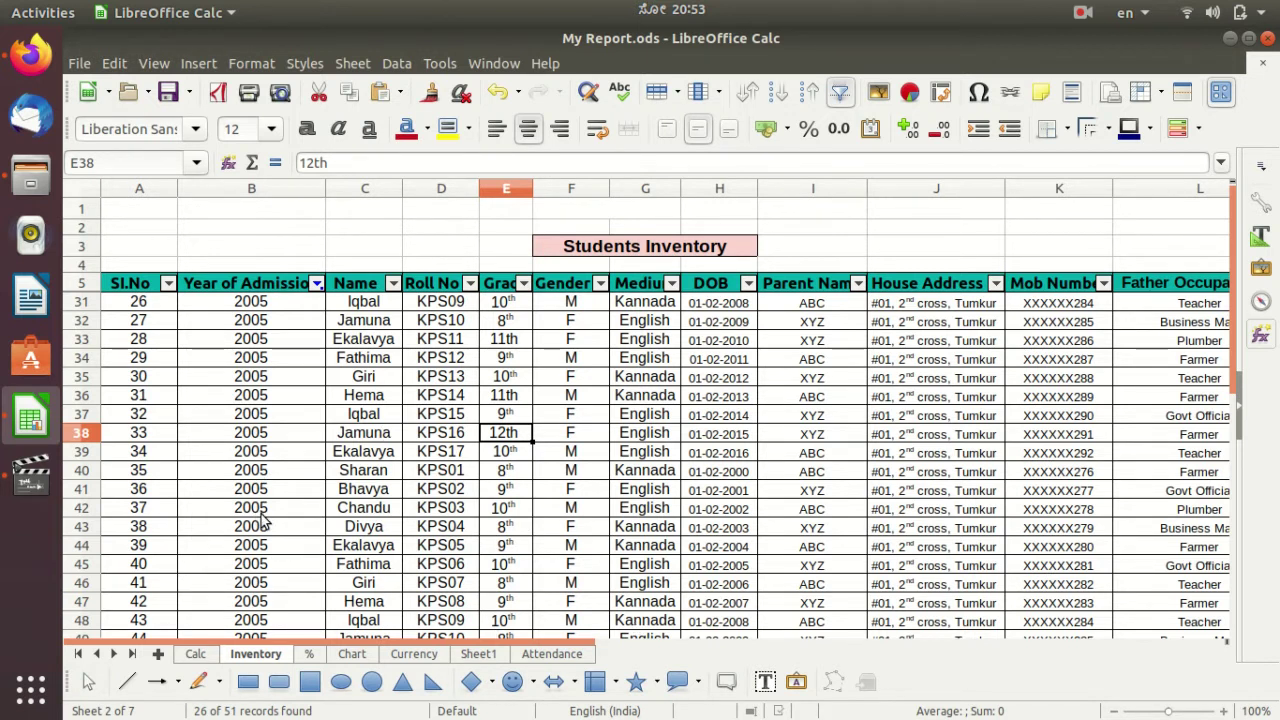
Step: Clear the Year of Admission filter by rechecking 2019 so all 51 records show
{"action": "left_click", "coordinate": [195, 653]}
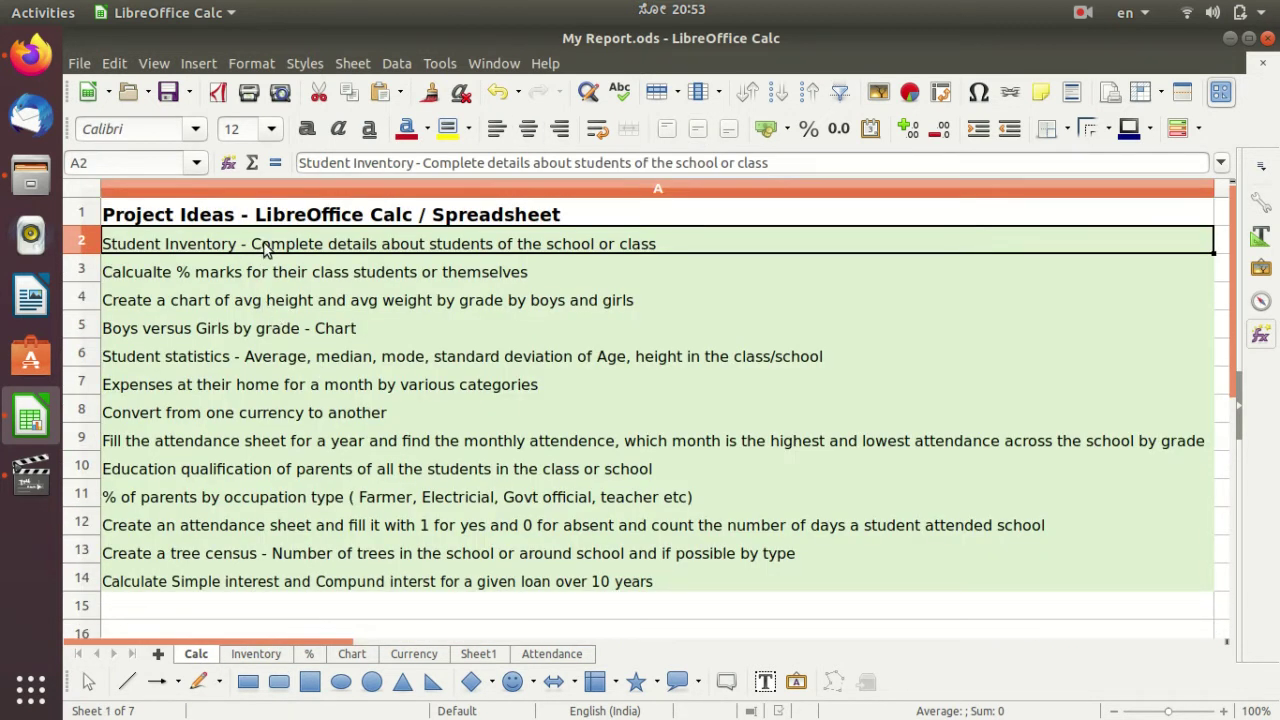
{"action": "left_click", "coordinate": [252, 660]}
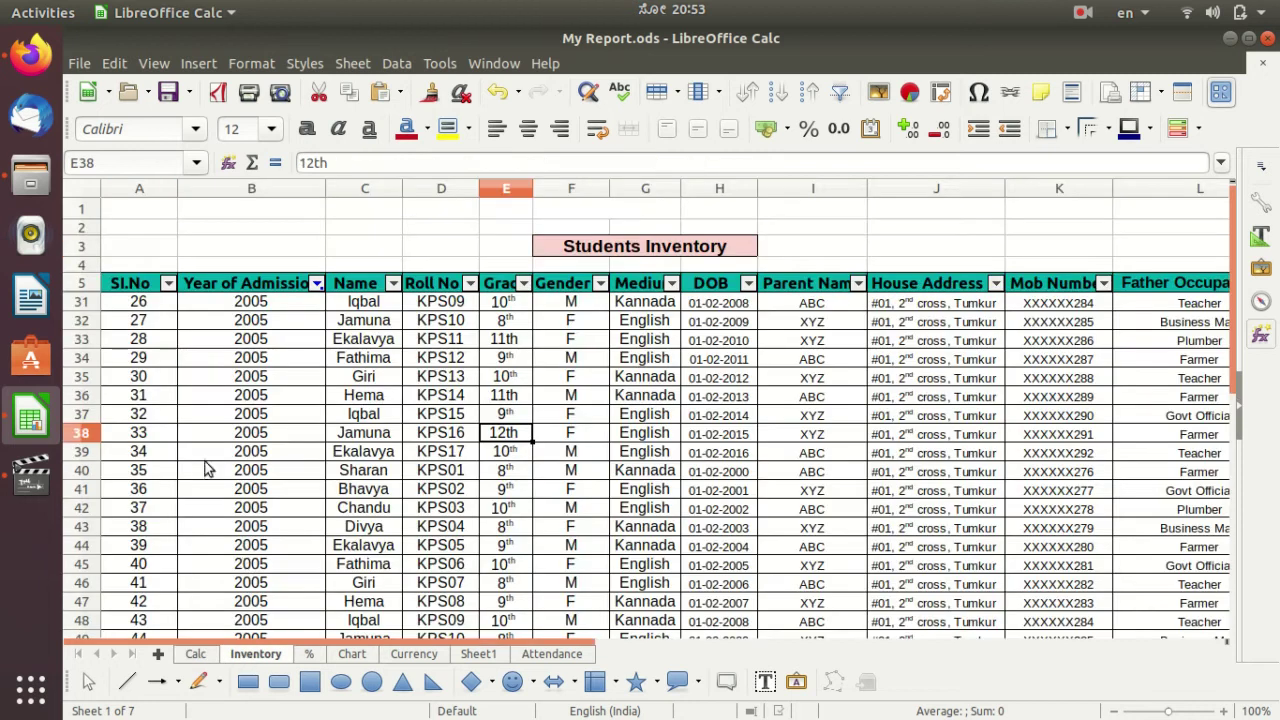
{"action": "left_click", "coordinate": [316, 283]}
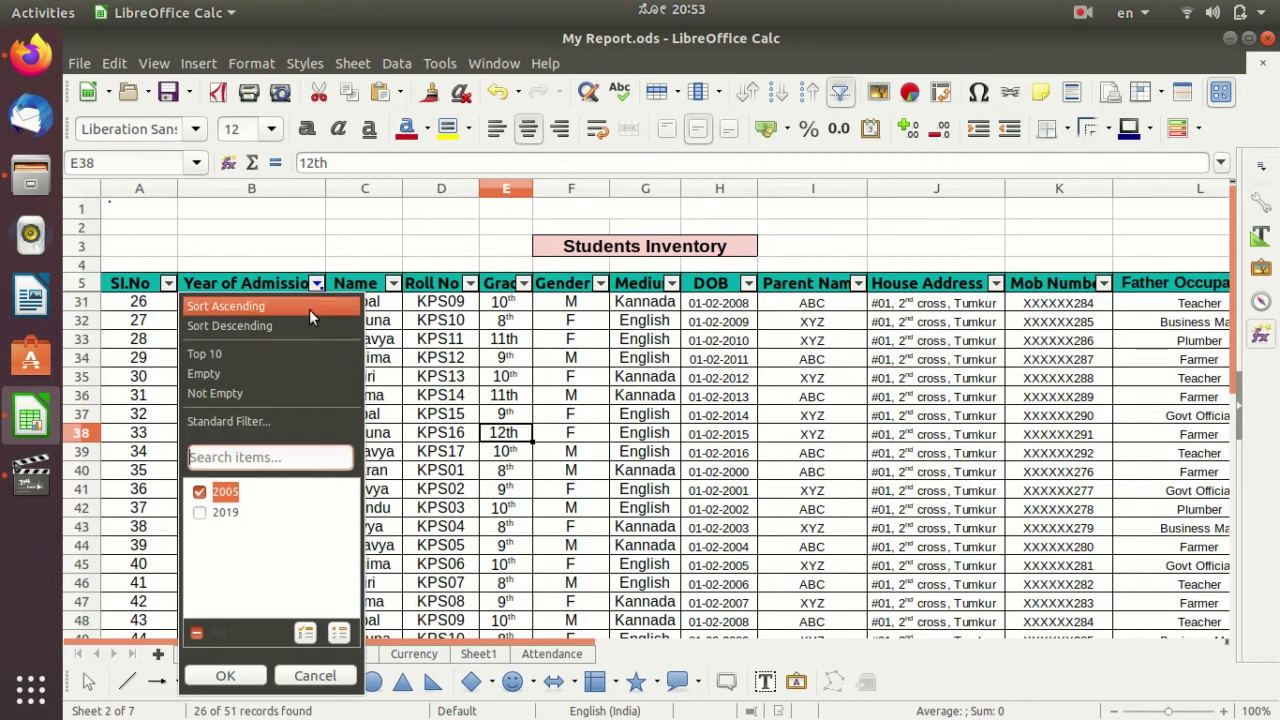
{"action": "left_click", "coordinate": [200, 513]}
{"action": "left_click", "coordinate": [225, 676]}
Step: Browse the full inventory table, then return to the Calc sheet at the % marks idea
{"action": "scroll", "coordinate": [383, 570], "scroll_direction": "up", "scroll_amount": 8}
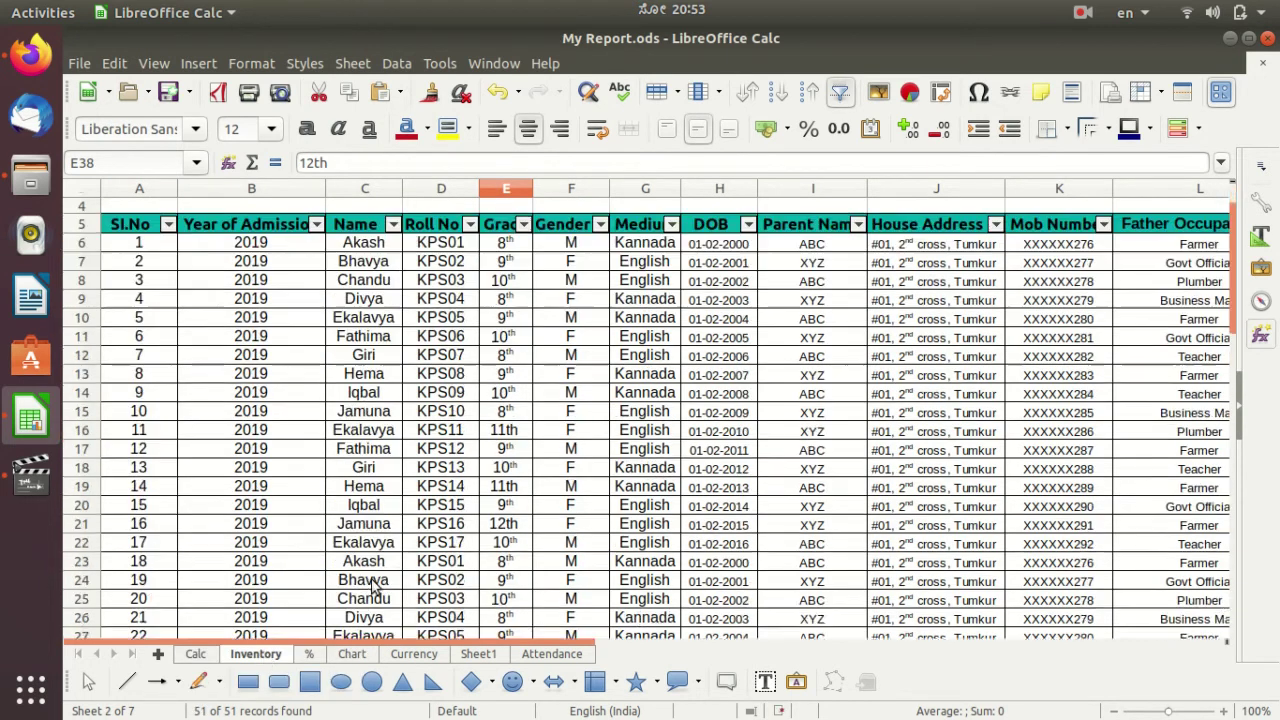
{"action": "scroll", "coordinate": [383, 570], "scroll_direction": "down", "scroll_amount": 6}
{"action": "scroll", "coordinate": [383, 570], "scroll_direction": "down", "scroll_amount": 4}
{"action": "scroll", "coordinate": [383, 570], "scroll_direction": "down", "scroll_amount": 2}
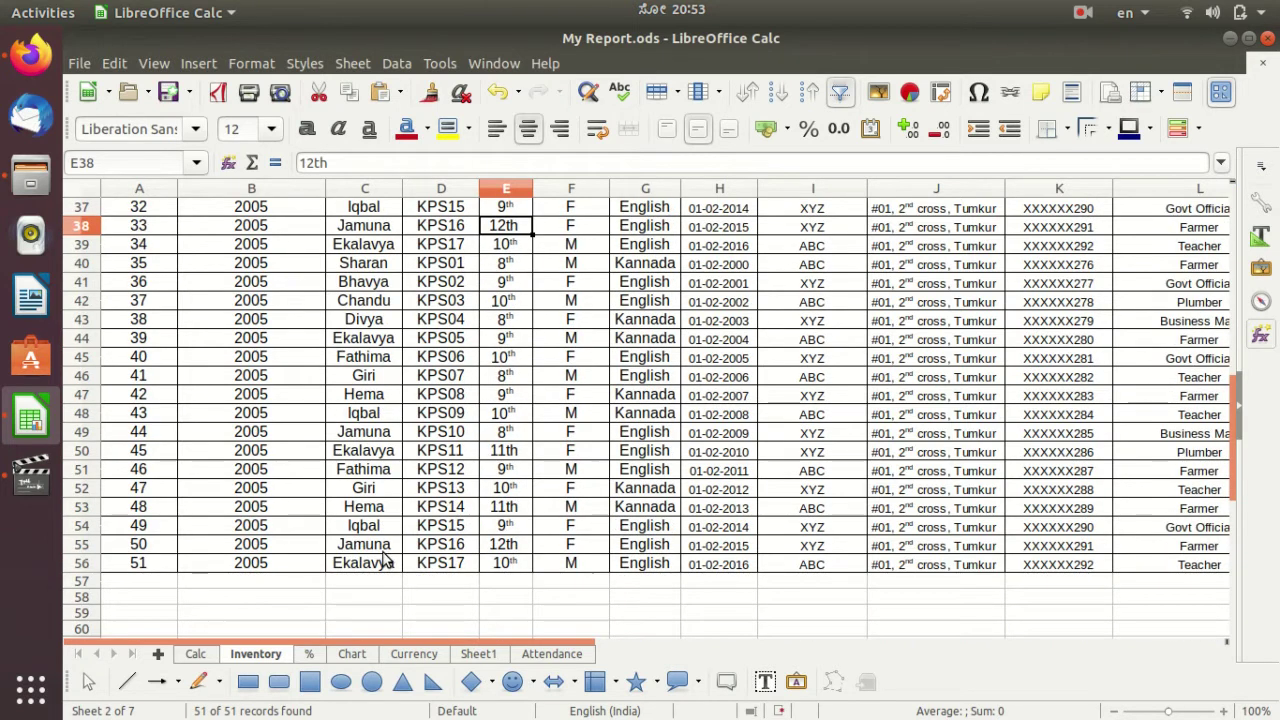
{"action": "scroll", "coordinate": [385, 555], "scroll_direction": "up", "scroll_amount": 6}
{"action": "scroll", "coordinate": [388, 555], "scroll_direction": "up", "scroll_amount": 4}
{"action": "scroll", "coordinate": [399, 516], "scroll_direction": "up", "scroll_amount": 2}
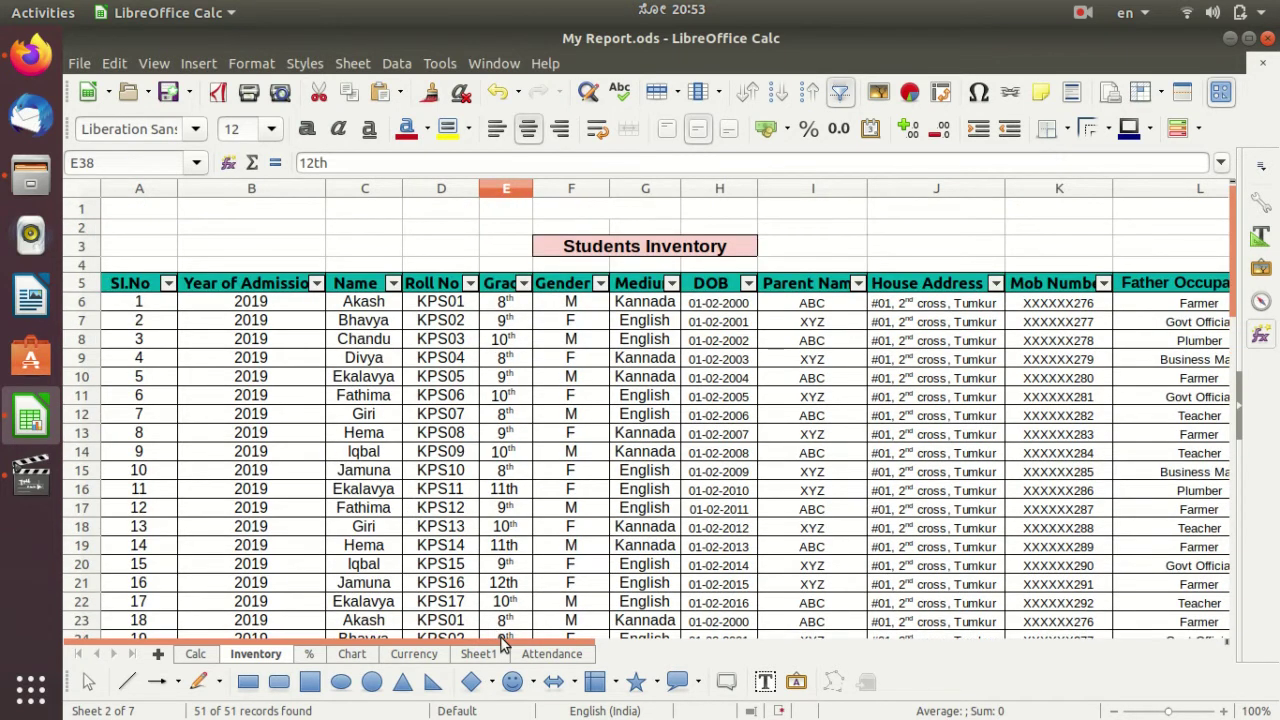
{"action": "scroll", "coordinate": [503, 645], "scroll_direction": "right", "scroll_amount": 2}
{"action": "scroll", "coordinate": [505, 646], "scroll_direction": "right", "scroll_amount": 2}
{"action": "scroll", "coordinate": [510, 648], "scroll_direction": "left", "scroll_amount": 2}
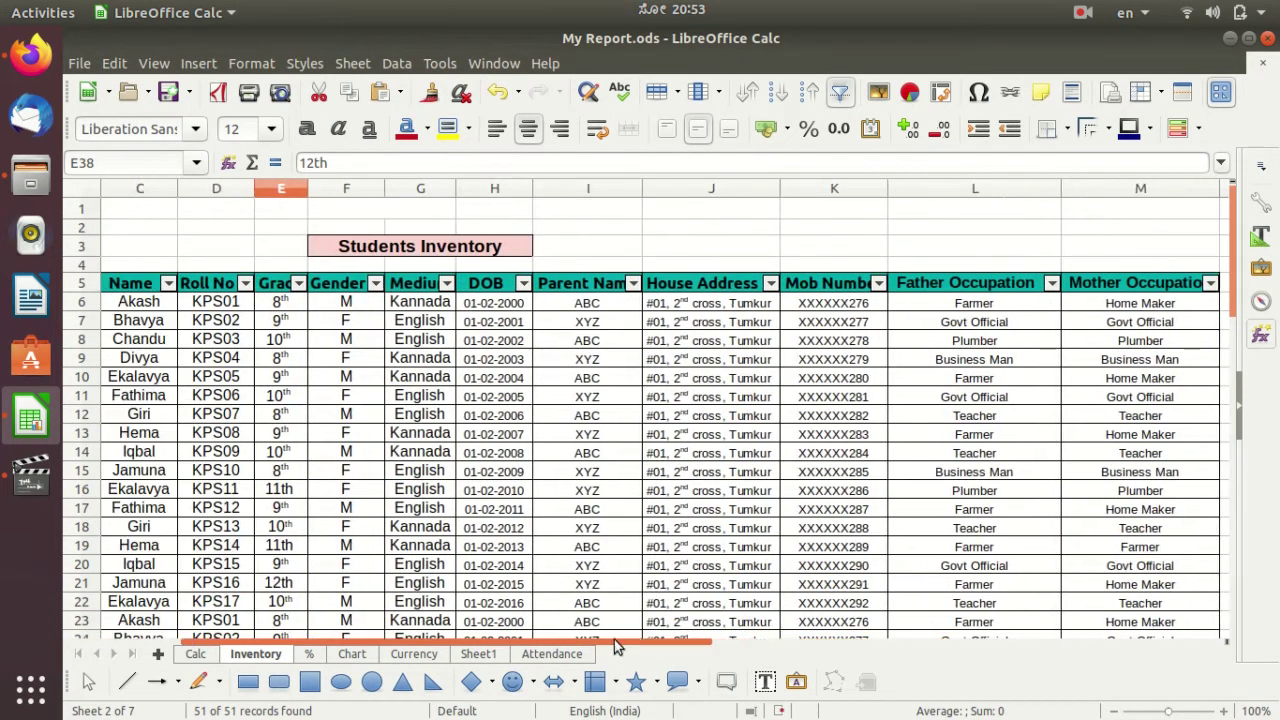
{"action": "scroll", "coordinate": [519, 652], "scroll_direction": "left", "scroll_amount": 2}
{"action": "scroll", "coordinate": [465, 563], "scroll_direction": "down", "scroll_amount": 4}
{"action": "scroll", "coordinate": [465, 563], "scroll_direction": "down", "scroll_amount": 2}
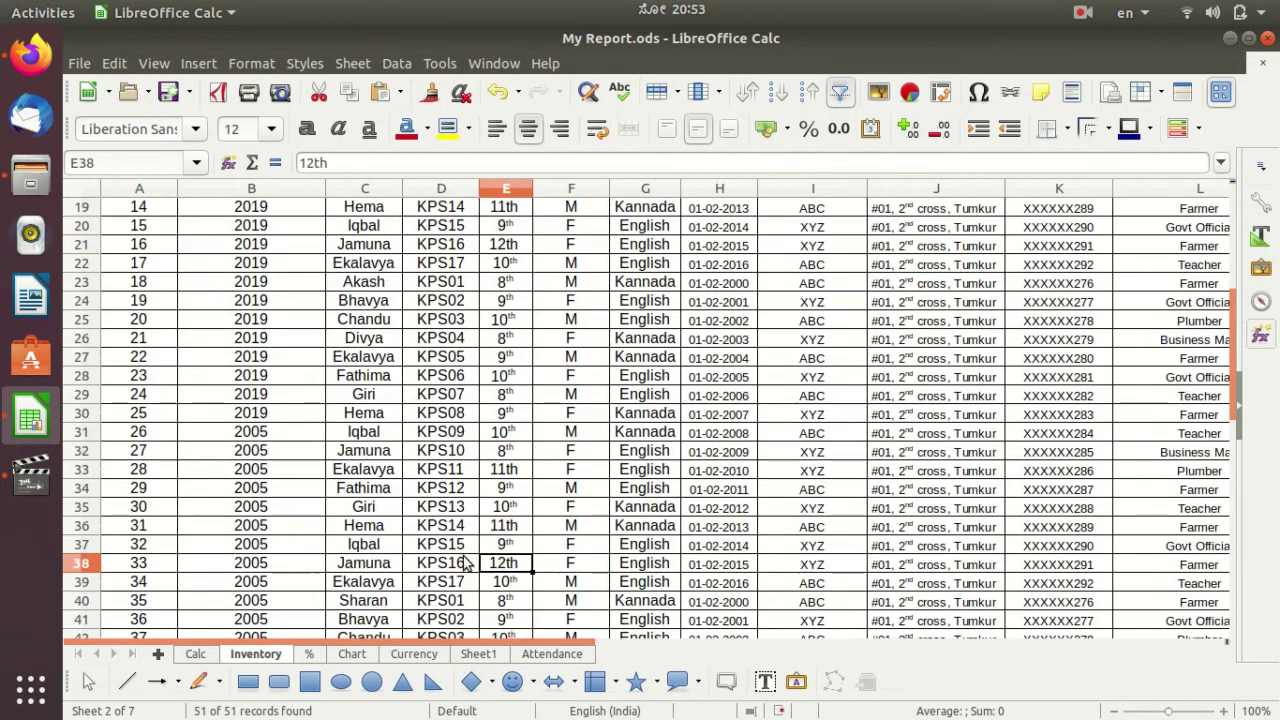
{"action": "scroll", "coordinate": [465, 563], "scroll_direction": "up", "scroll_amount": 2}
{"action": "scroll", "coordinate": [465, 563], "scroll_direction": "up", "scroll_amount": 4}
{"action": "scroll", "coordinate": [465, 563], "scroll_direction": "up", "scroll_amount": 1}
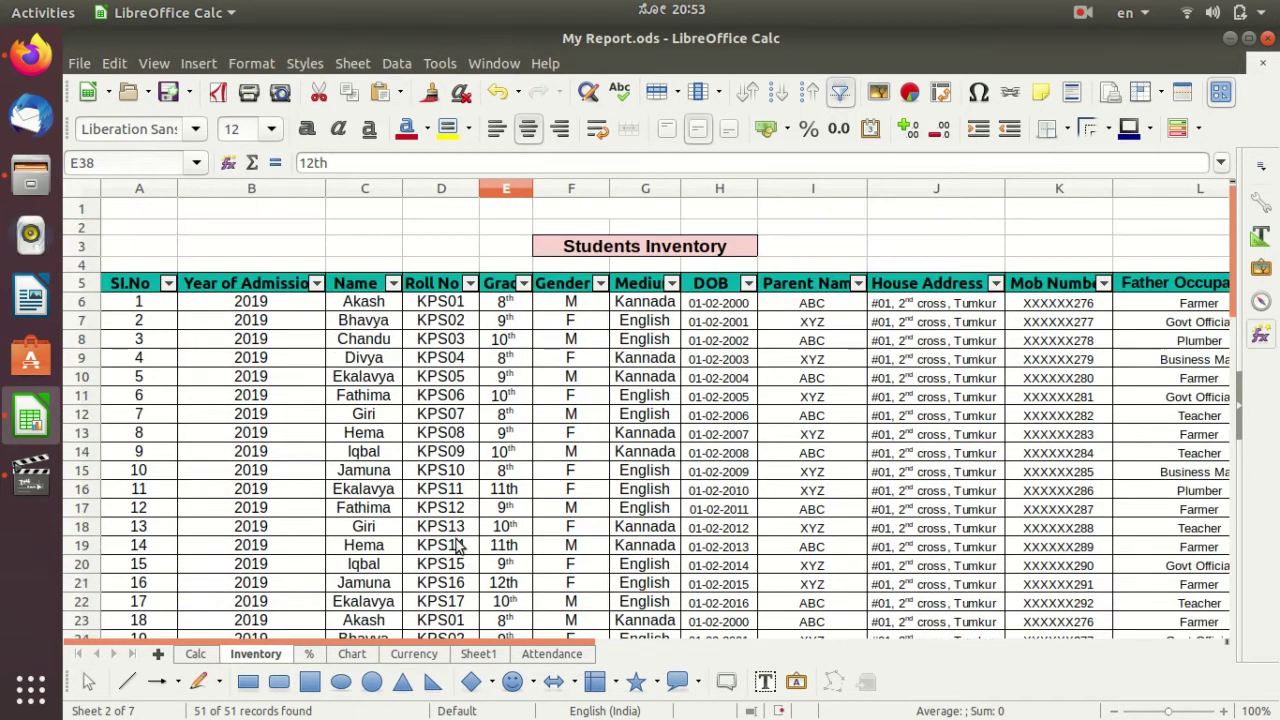
{"action": "left_click", "coordinate": [198, 653]}
{"action": "left_click", "coordinate": [272, 270]}
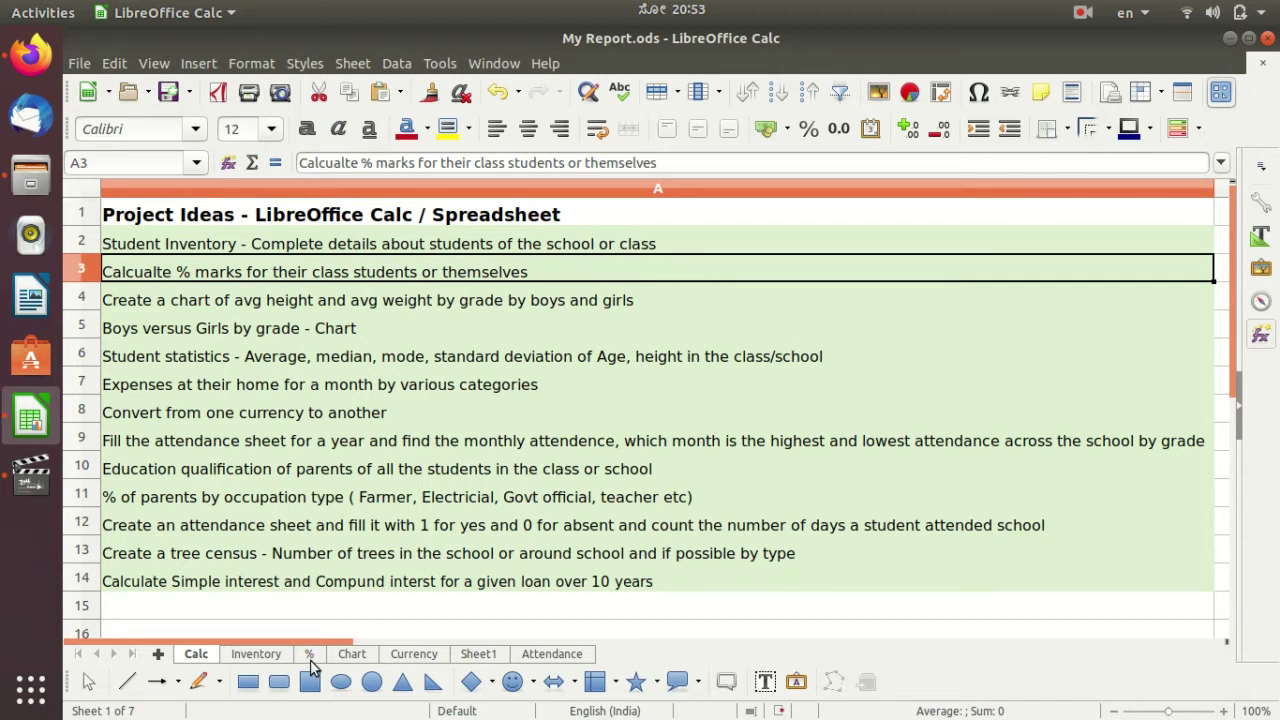
Step: On the % sheet, clear totals K7:K15 and percentages L7:L15, keeping row 6's formulas
{"action": "left_click", "coordinate": [310, 654]}
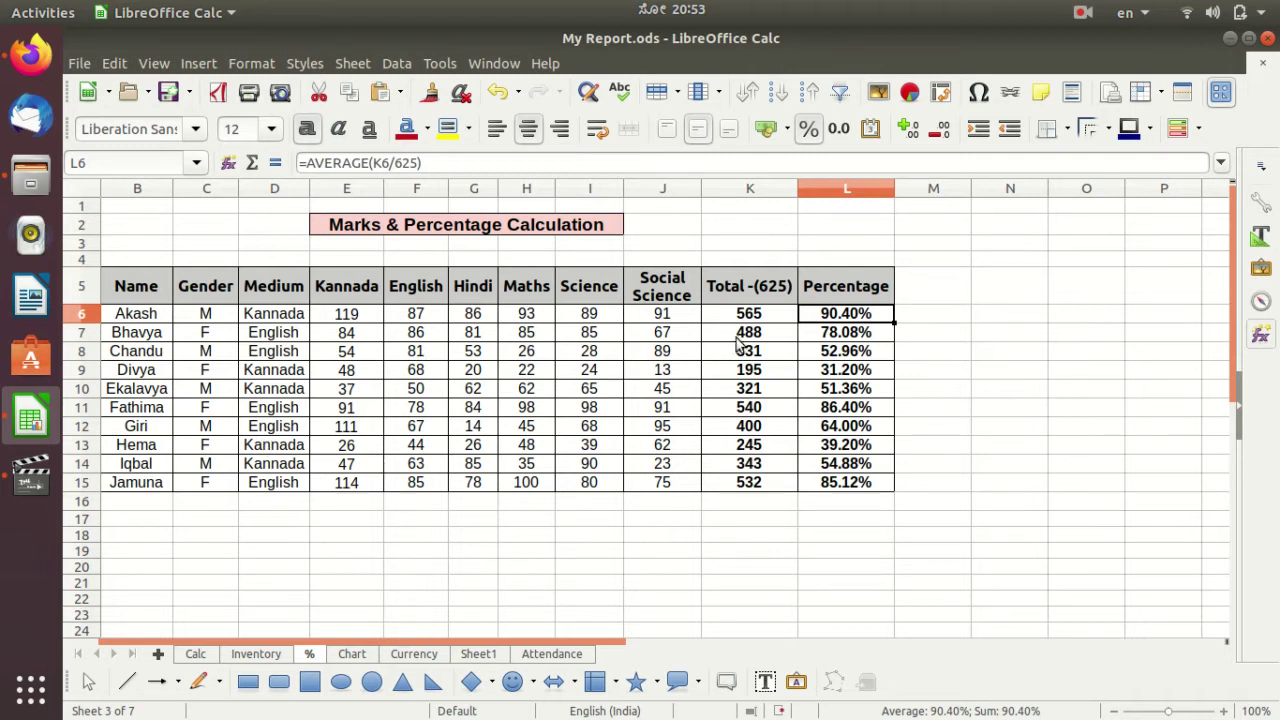
{"action": "left_click_drag", "start_coordinate": [737, 337], "coordinate": [752, 482]}
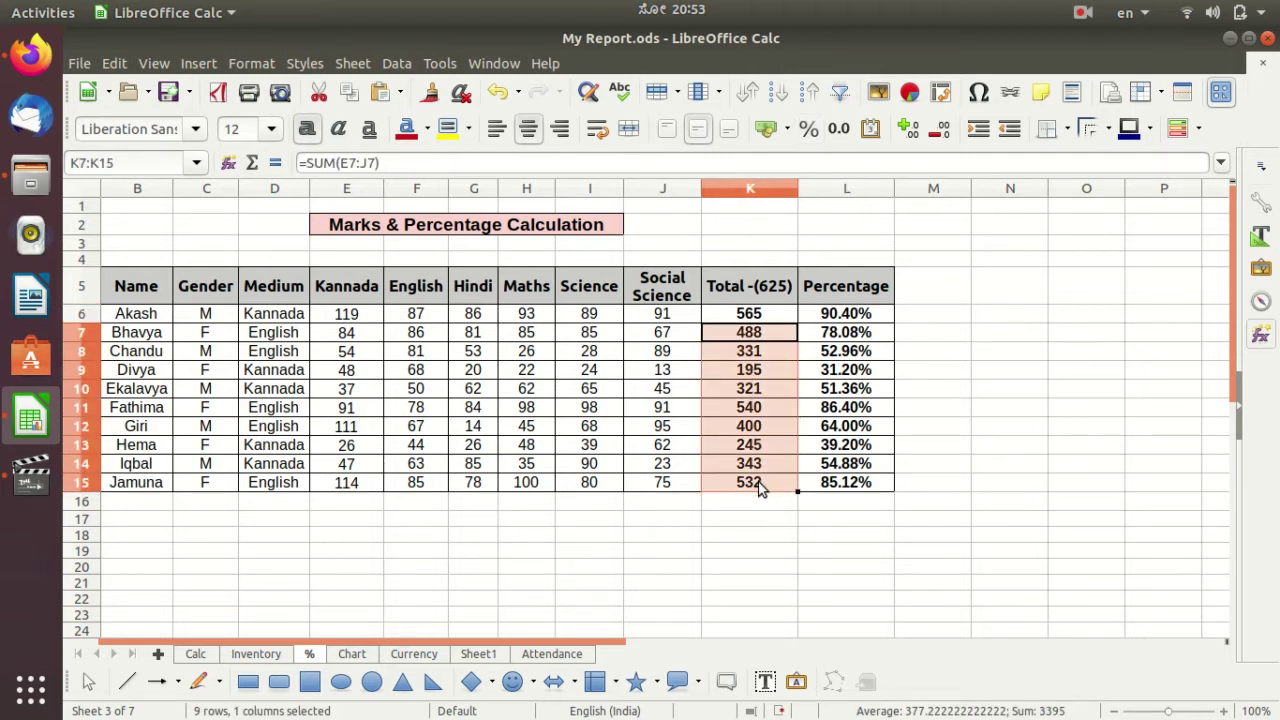
{"action": "key", "text": "Delete"}
{"action": "left_click_drag", "start_coordinate": [810, 334], "coordinate": [834, 484]}
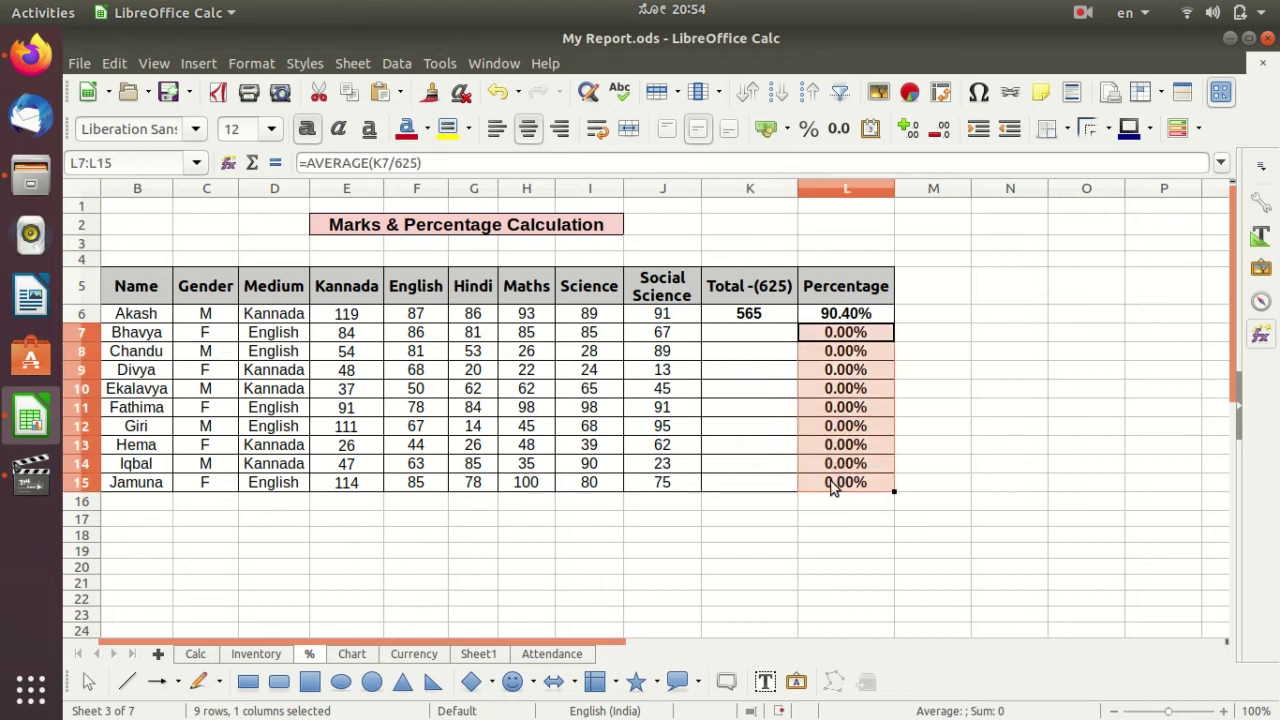
{"action": "key", "text": "Delete"}
{"action": "left_click", "coordinate": [930, 375]}
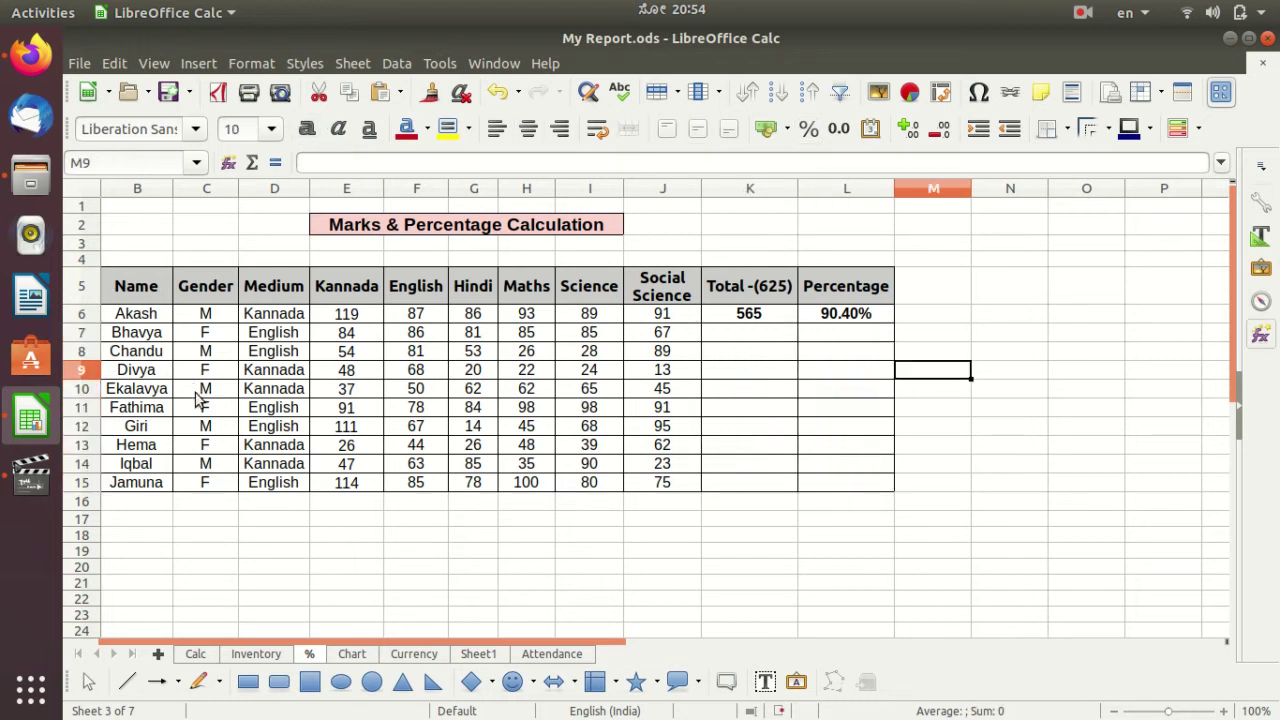
{"action": "left_click", "coordinate": [776, 318]}
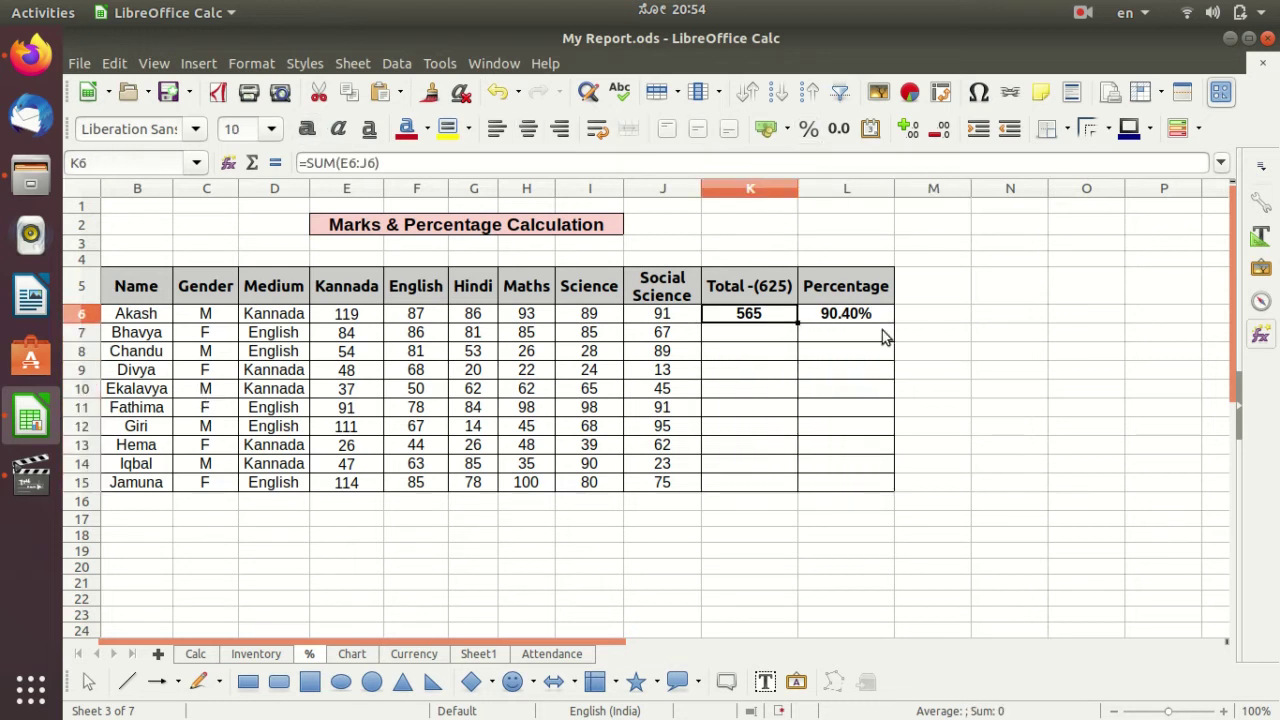
{"action": "left_click", "coordinate": [878, 316]}
{"action": "left_click", "coordinate": [738, 318]}
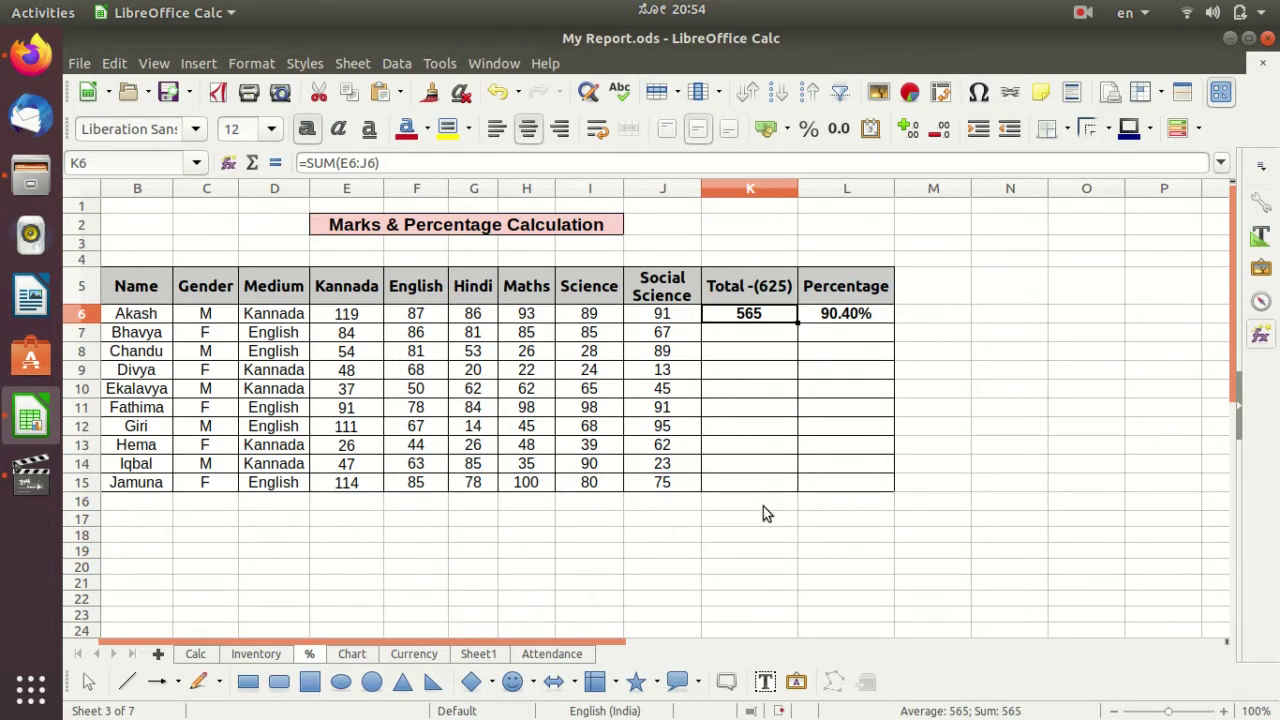
{"action": "left_click_drag", "start_coordinate": [124, 292], "coordinate": [818, 490]}
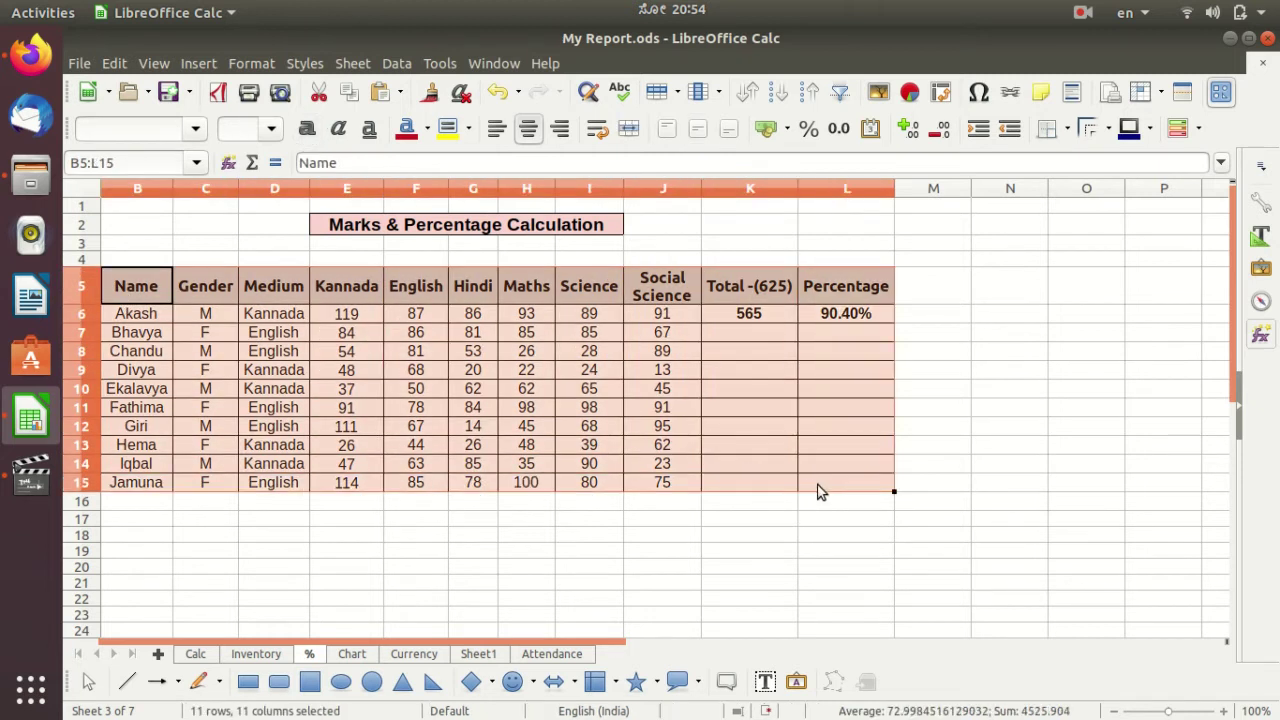
{"action": "left_click", "coordinate": [820, 522]}
{"action": "left_click", "coordinate": [155, 316]}
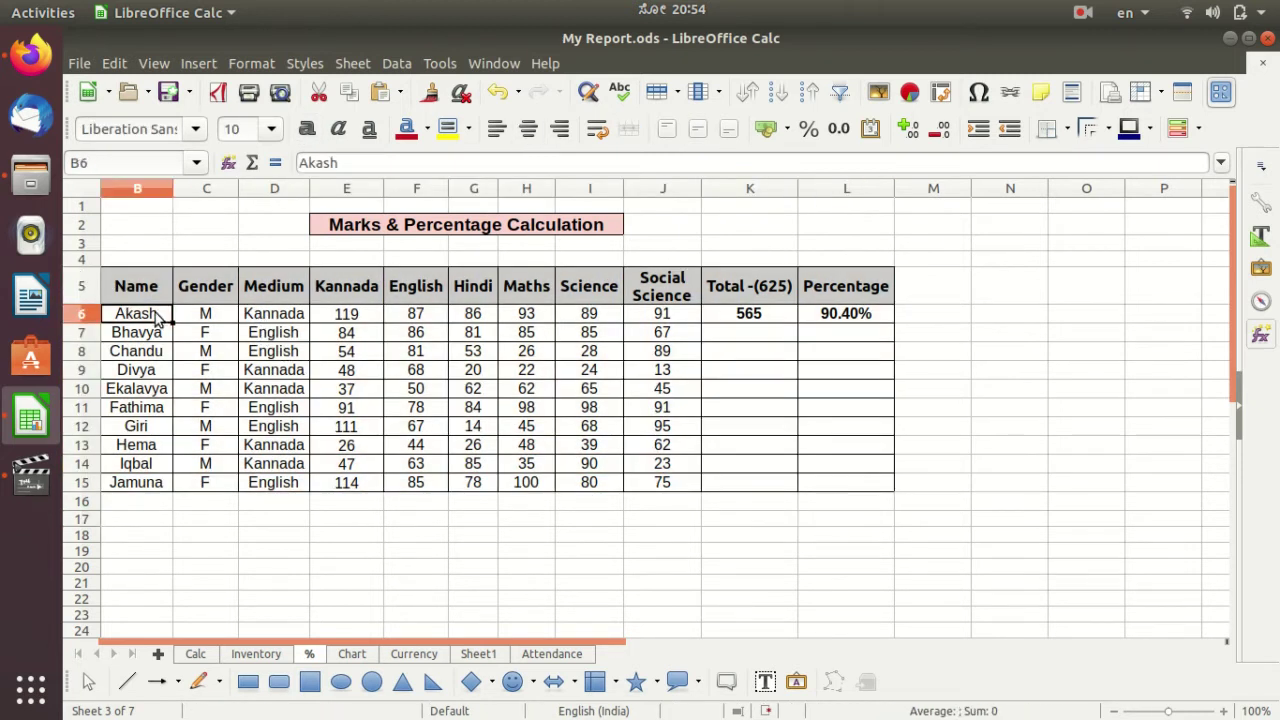
{"action": "left_click_drag", "start_coordinate": [157, 318], "coordinate": [163, 490]}
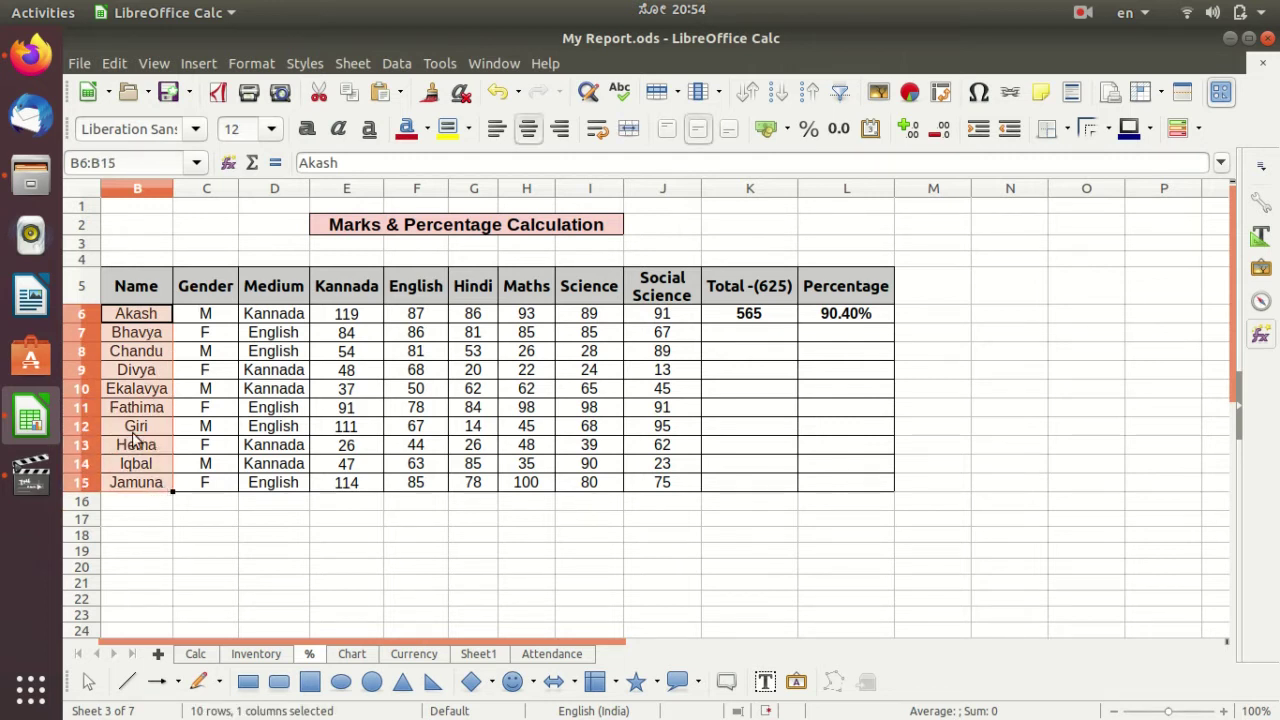
{"action": "left_click", "coordinate": [200, 656]}
{"action": "left_click", "coordinate": [245, 656]}
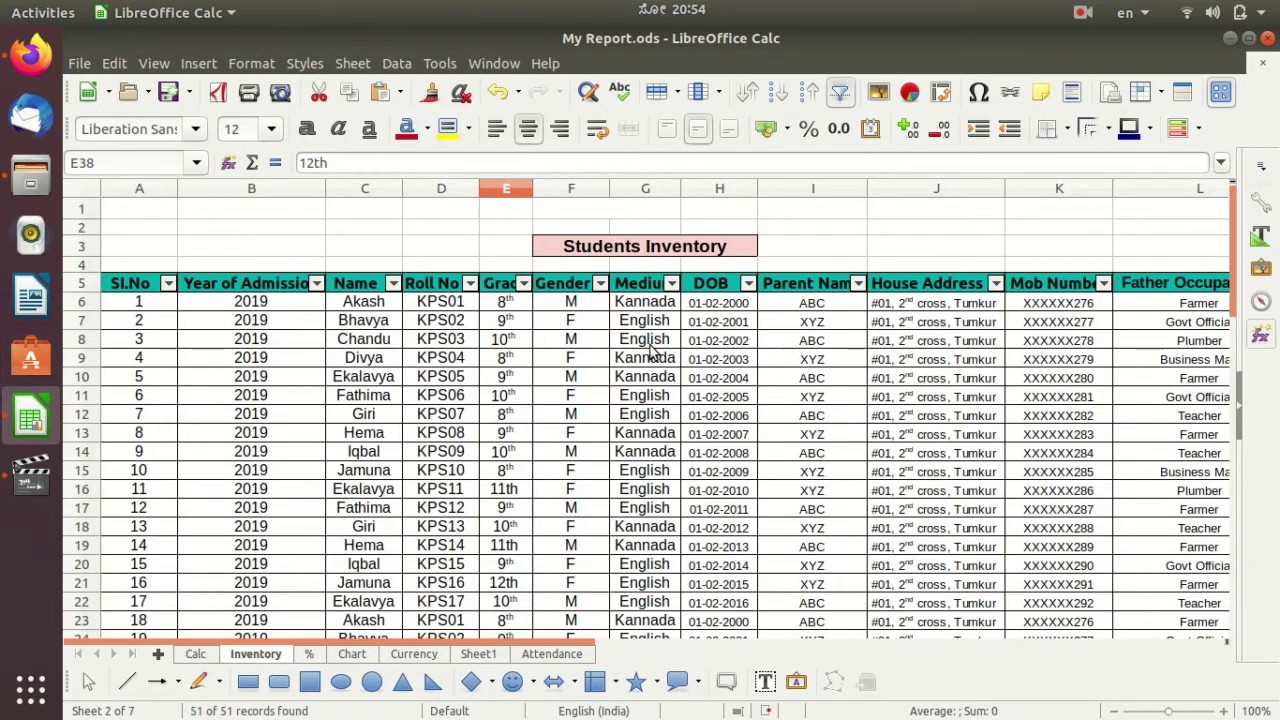
{"action": "mouse_move", "coordinate": [334, 305]}
{"action": "left_mouse_down"}
{"action": "mouse_move", "coordinate": [349, 703]}
{"action": "mouse_move", "coordinate": [378, 162]}
{"action": "mouse_move", "coordinate": [376, 590]}
{"action": "left_mouse_up"}
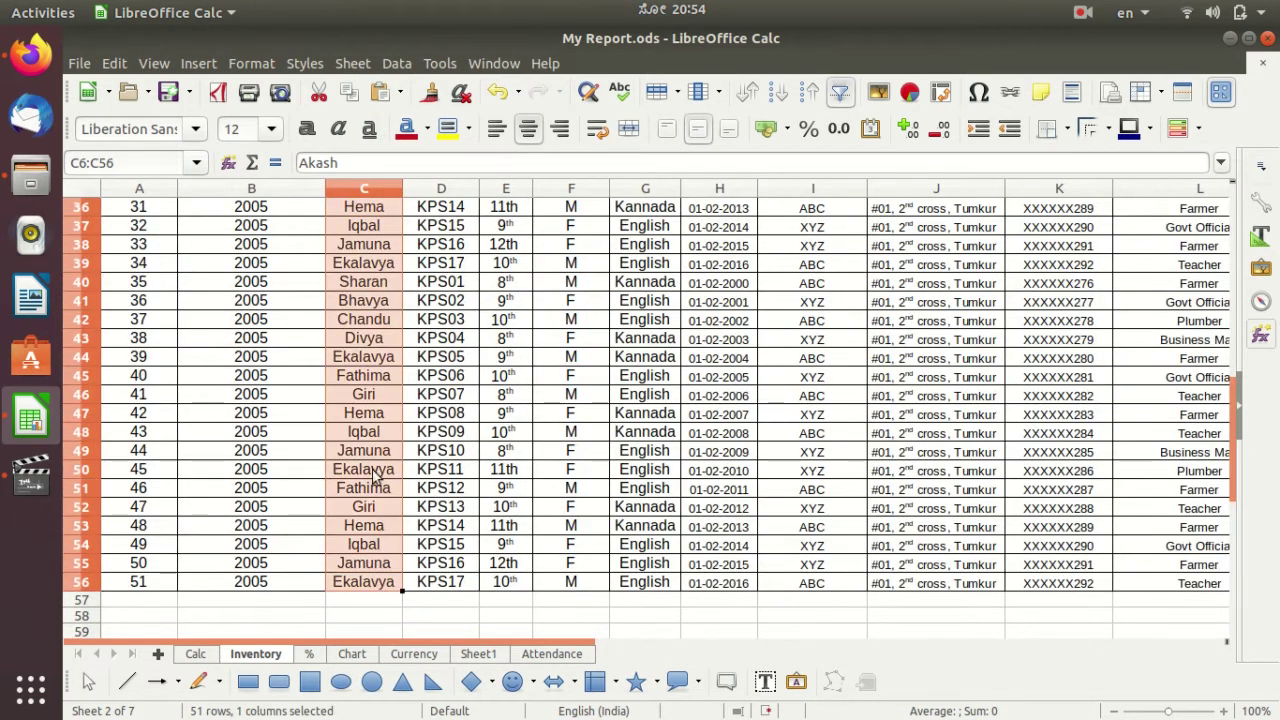
{"action": "left_click", "coordinate": [372, 469]}
{"action": "left_click", "coordinate": [308, 653]}
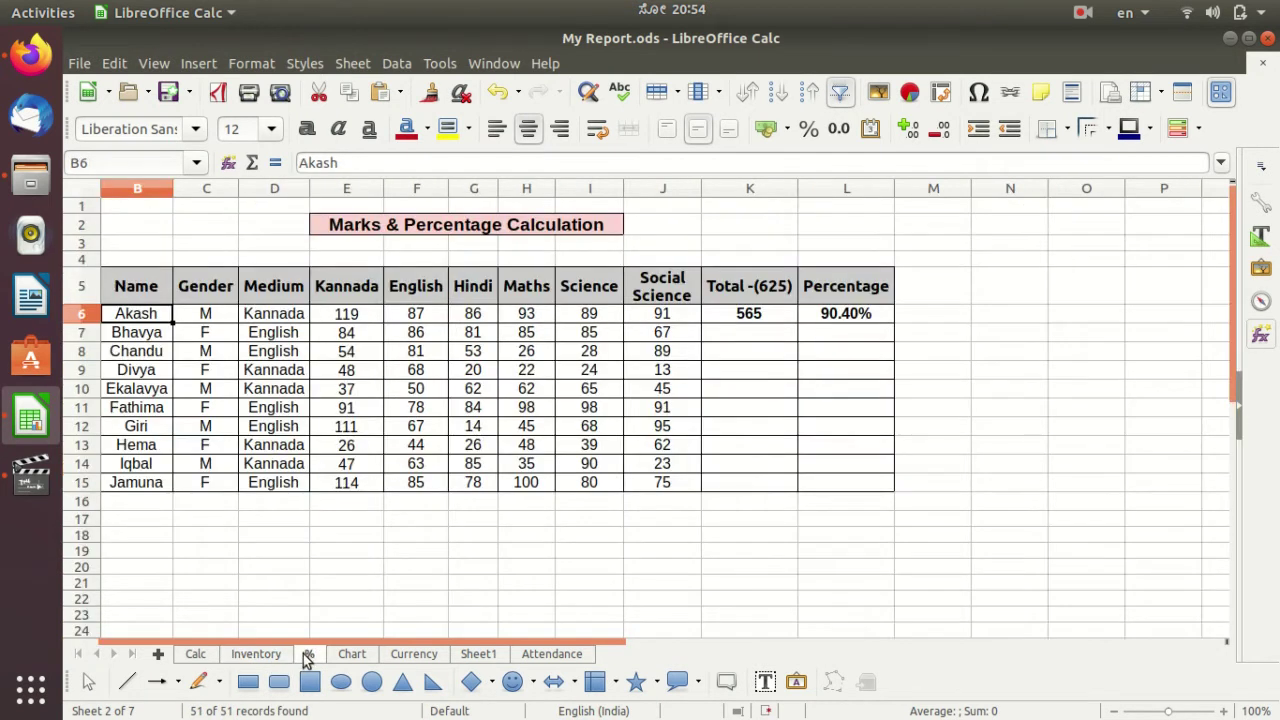
{"action": "left_click_drag", "start_coordinate": [126, 314], "coordinate": [145, 485]}
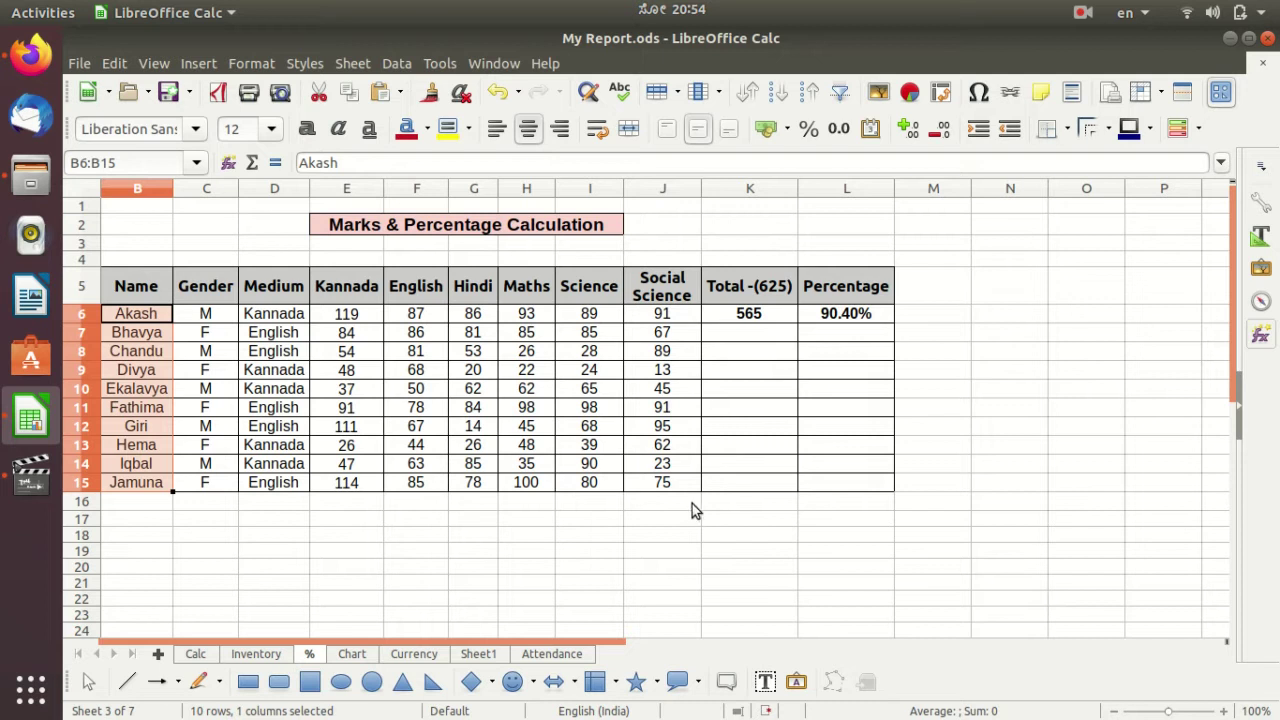
{"action": "left_click", "coordinate": [531, 553]}
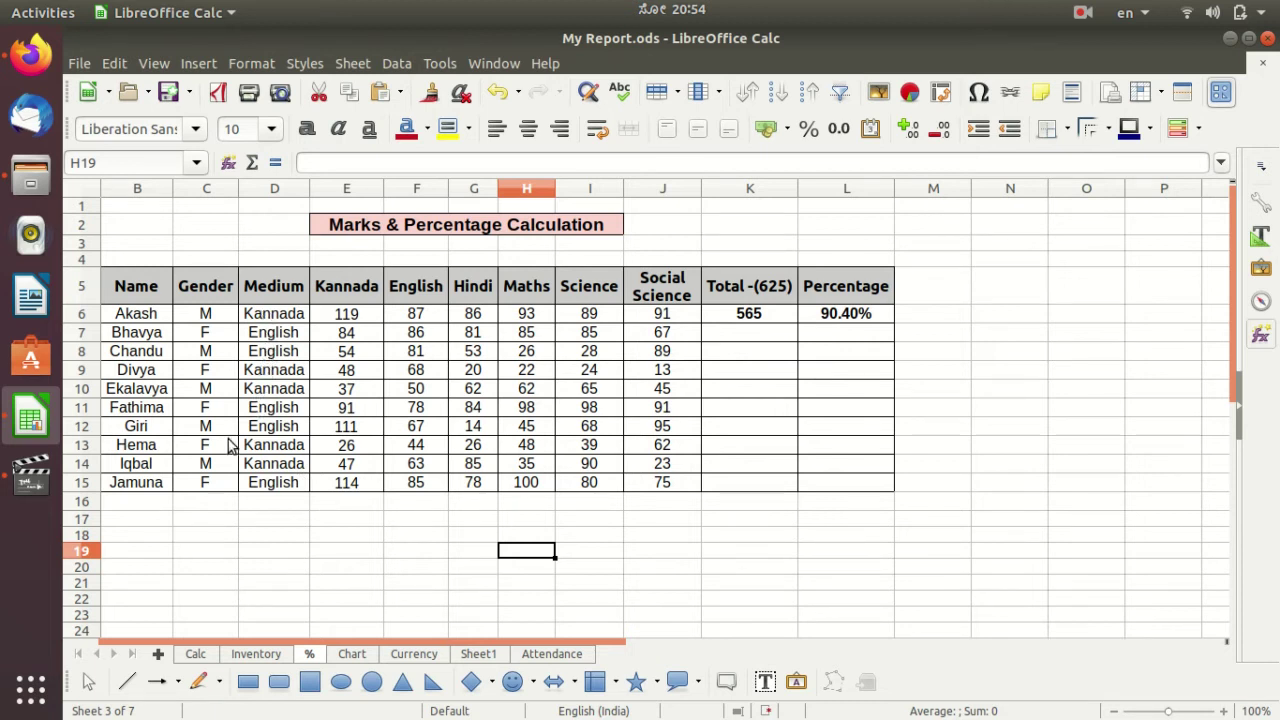
{"action": "left_click", "coordinate": [358, 294]}
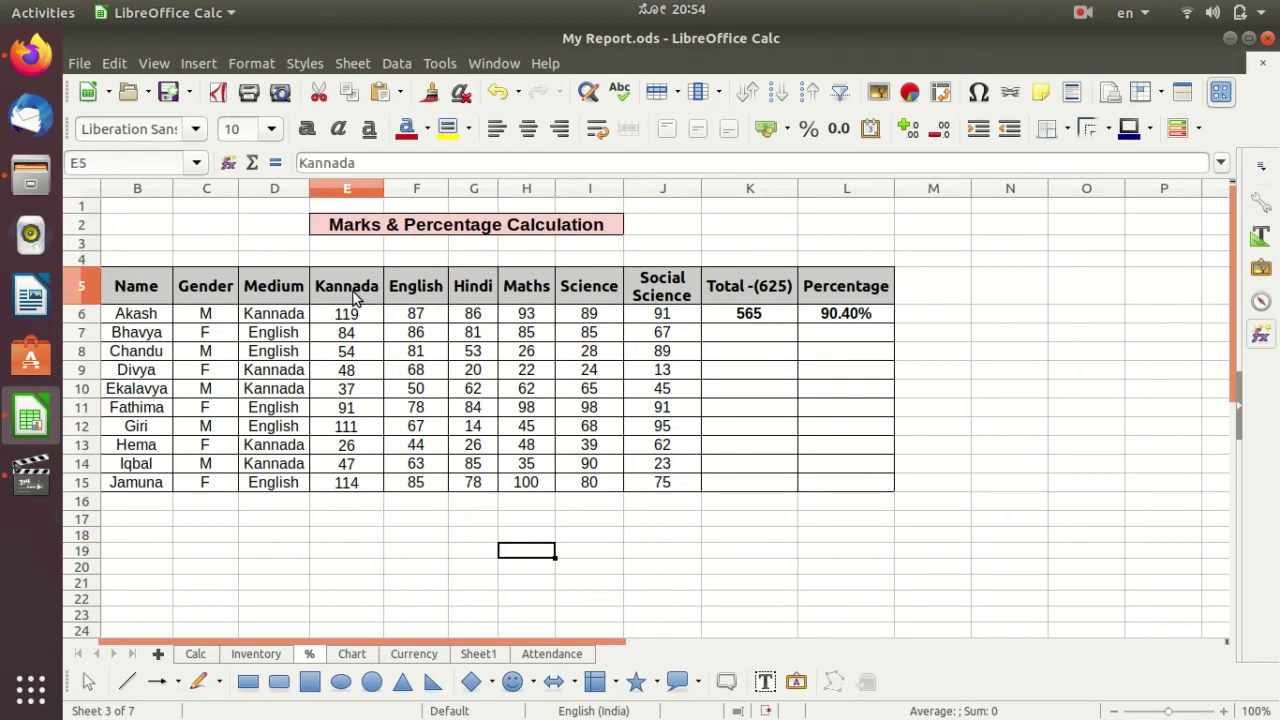
{"action": "left_click", "coordinate": [442, 298]}
{"action": "left_click", "coordinate": [479, 303]}
{"action": "left_click", "coordinate": [533, 295]}
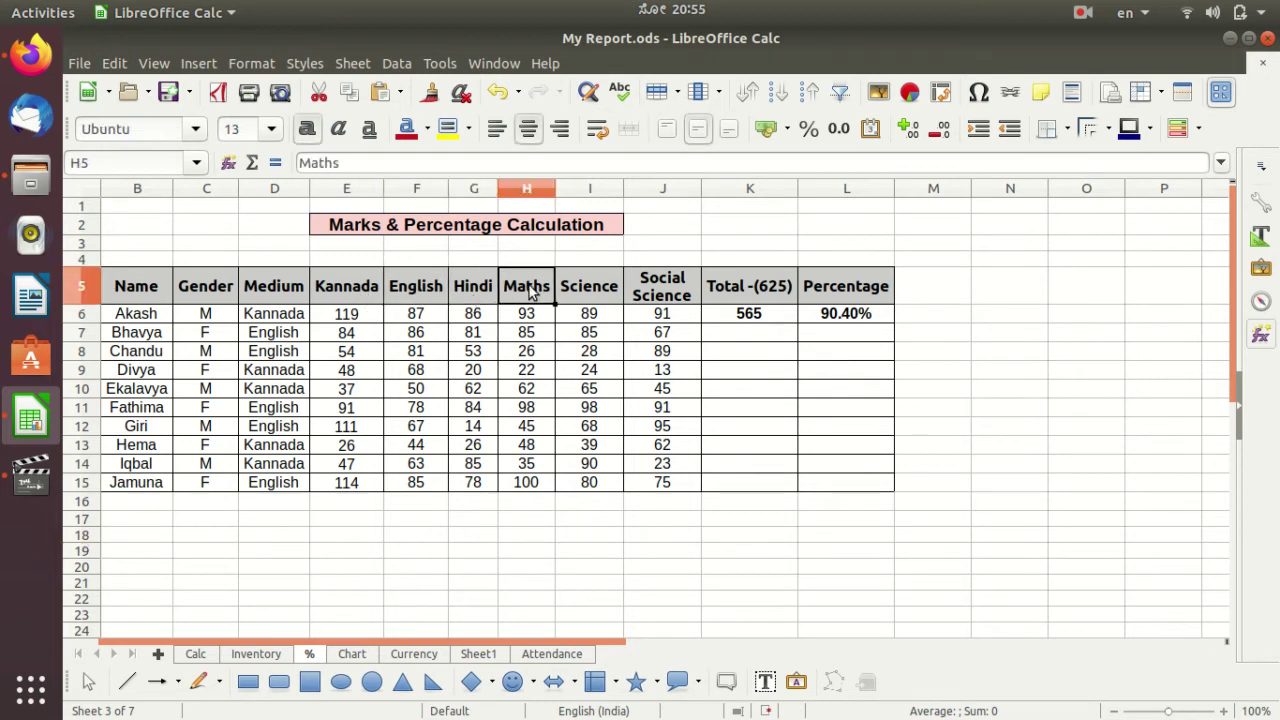
{"action": "left_click", "coordinate": [627, 303]}
{"action": "left_click", "coordinate": [607, 298]}
{"action": "left_click", "coordinate": [740, 290]}
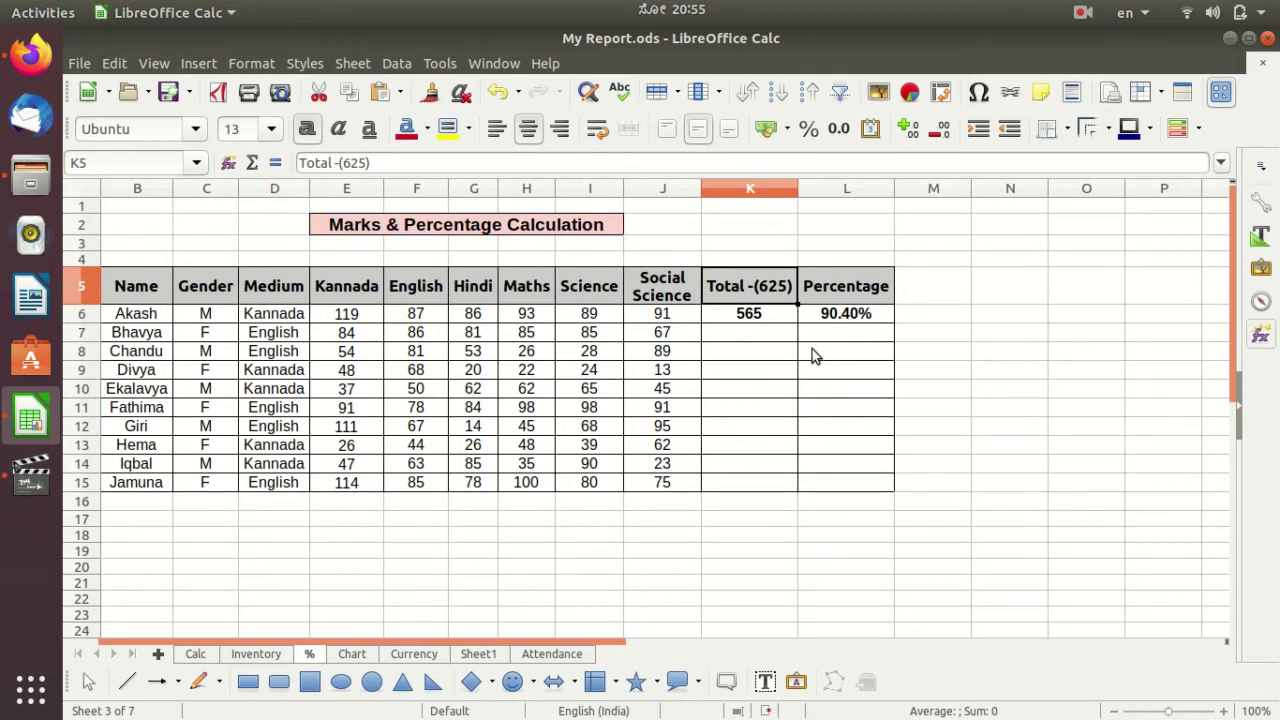
{"action": "left_click", "coordinate": [840, 296]}
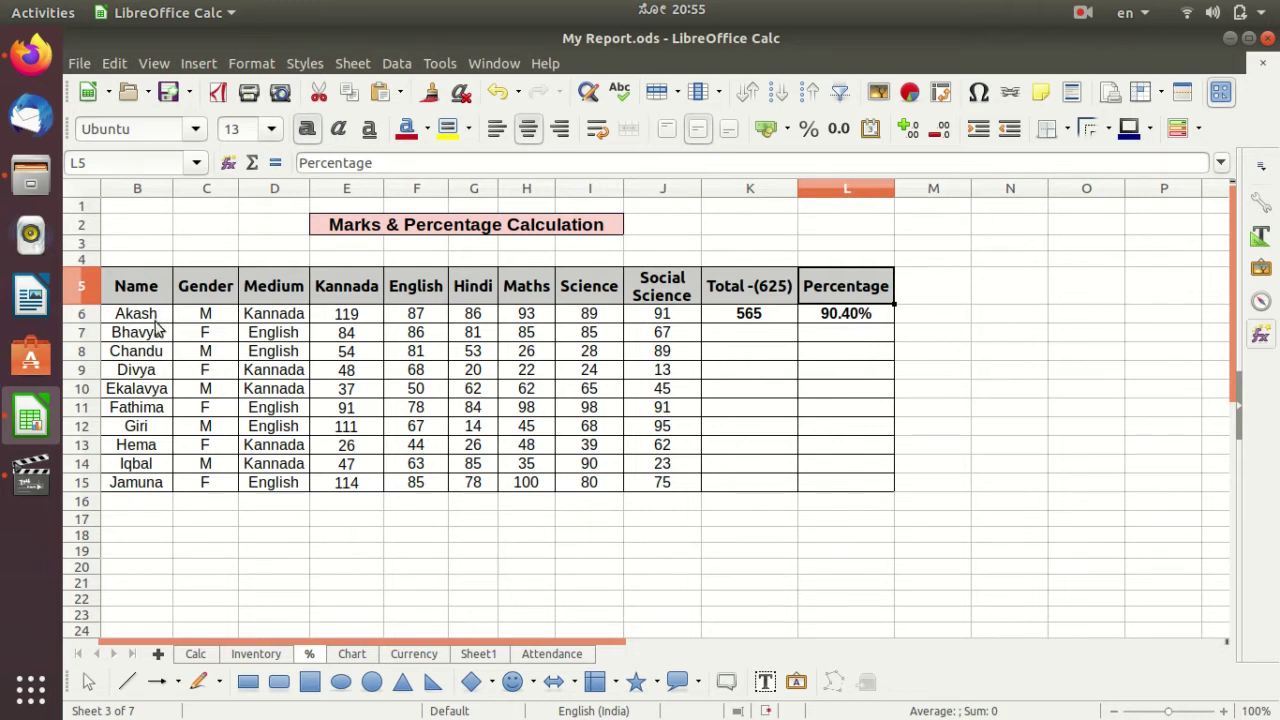
{"action": "left_click", "coordinate": [757, 316]}
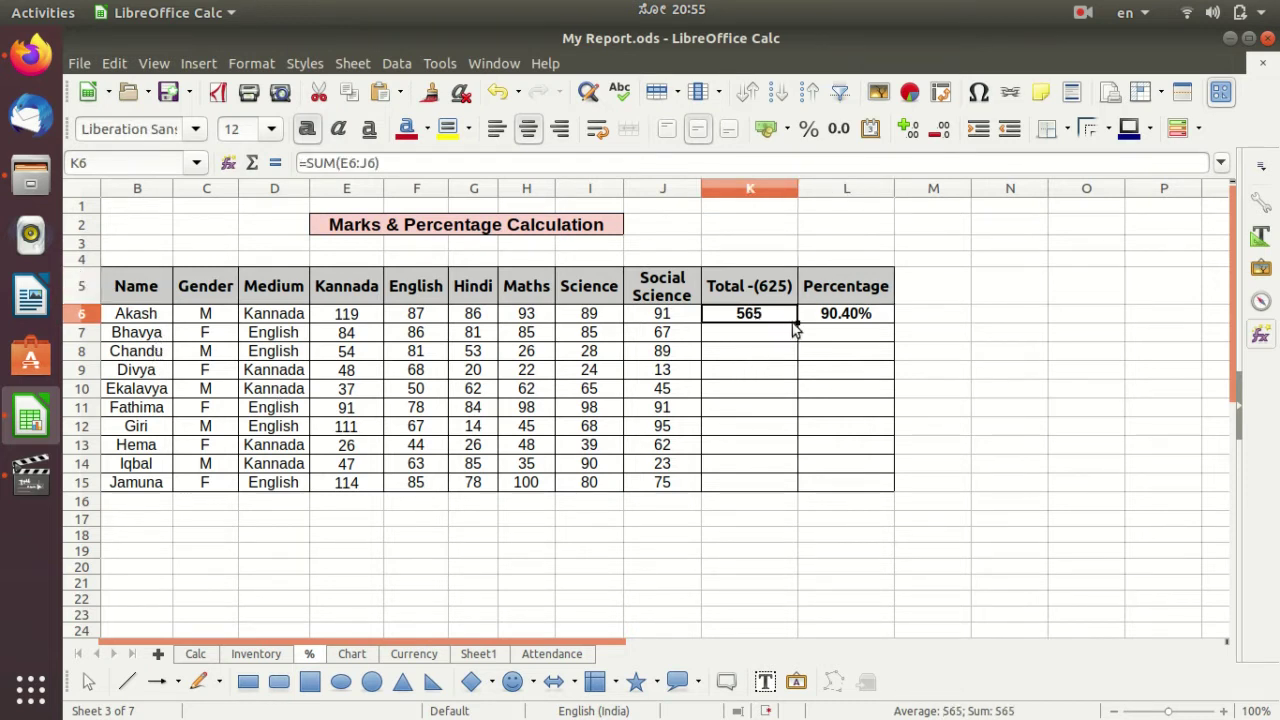
Step: Copy the K6 SUM total down through K15 and look up SUM in the Functions list
{"action": "left_click_drag", "start_coordinate": [797, 321], "coordinate": [784, 486]}
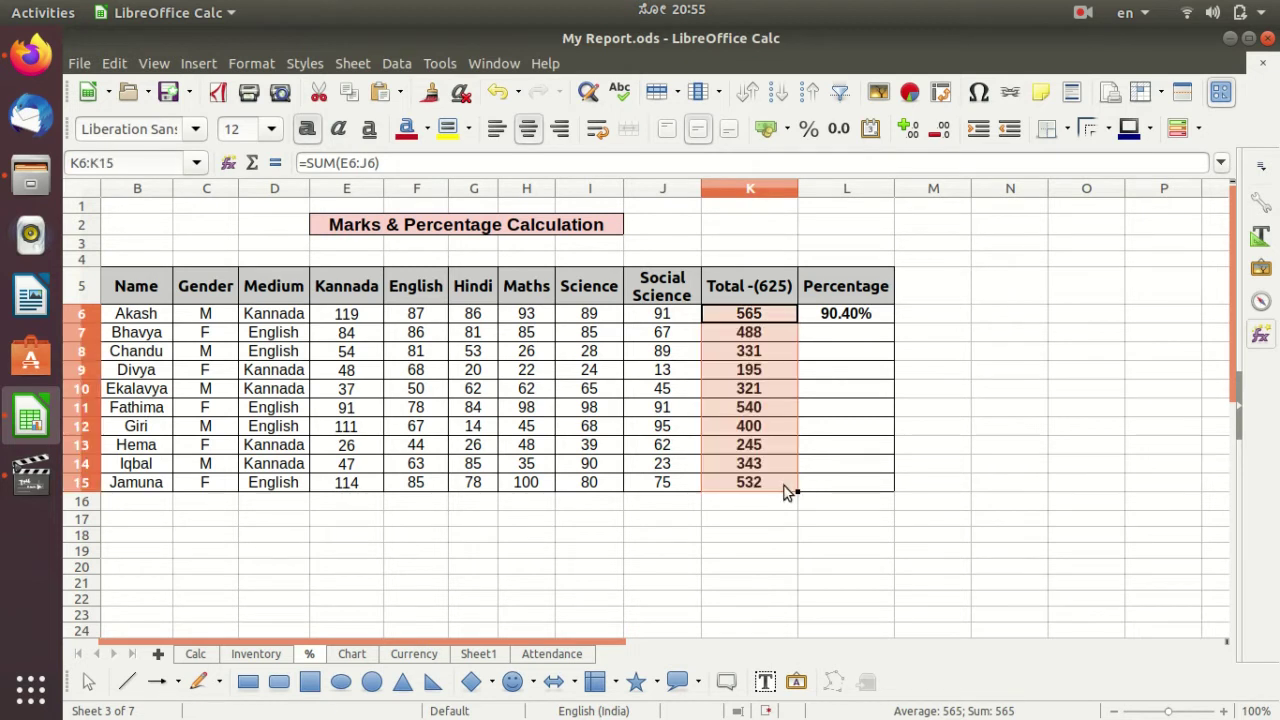
{"action": "left_click", "coordinate": [779, 317]}
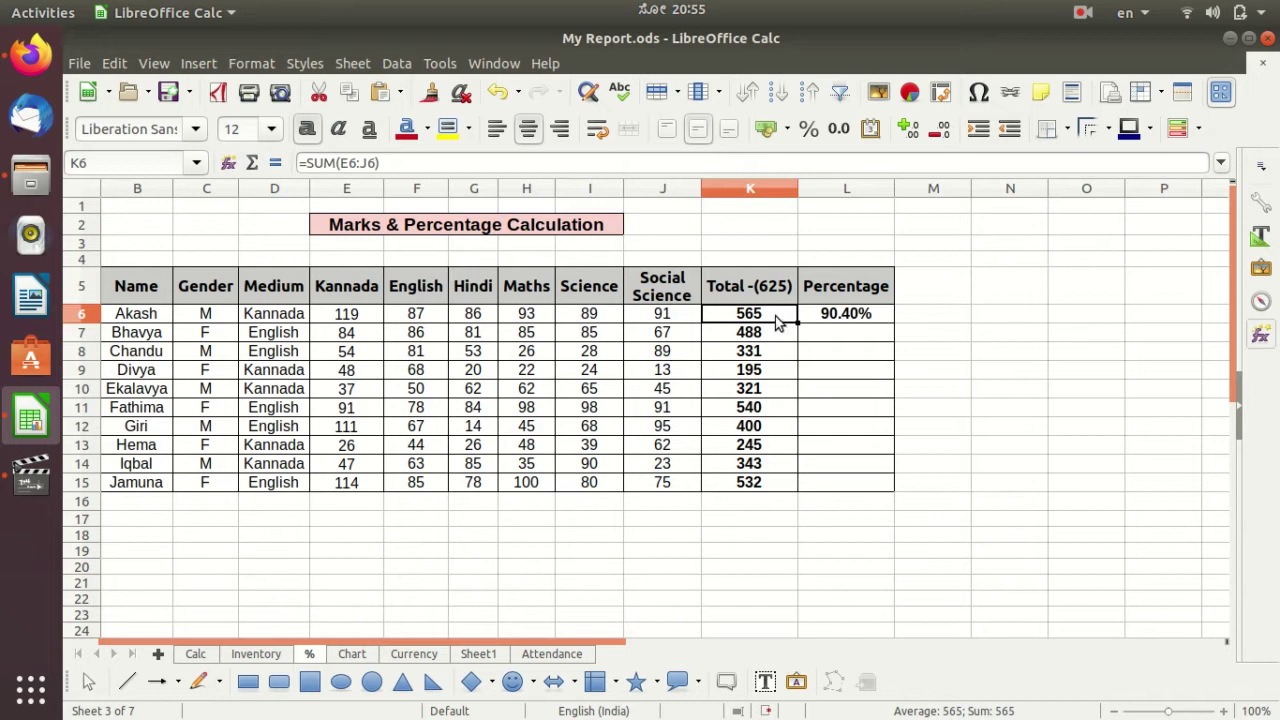
{"action": "left_click", "coordinate": [1261, 340]}
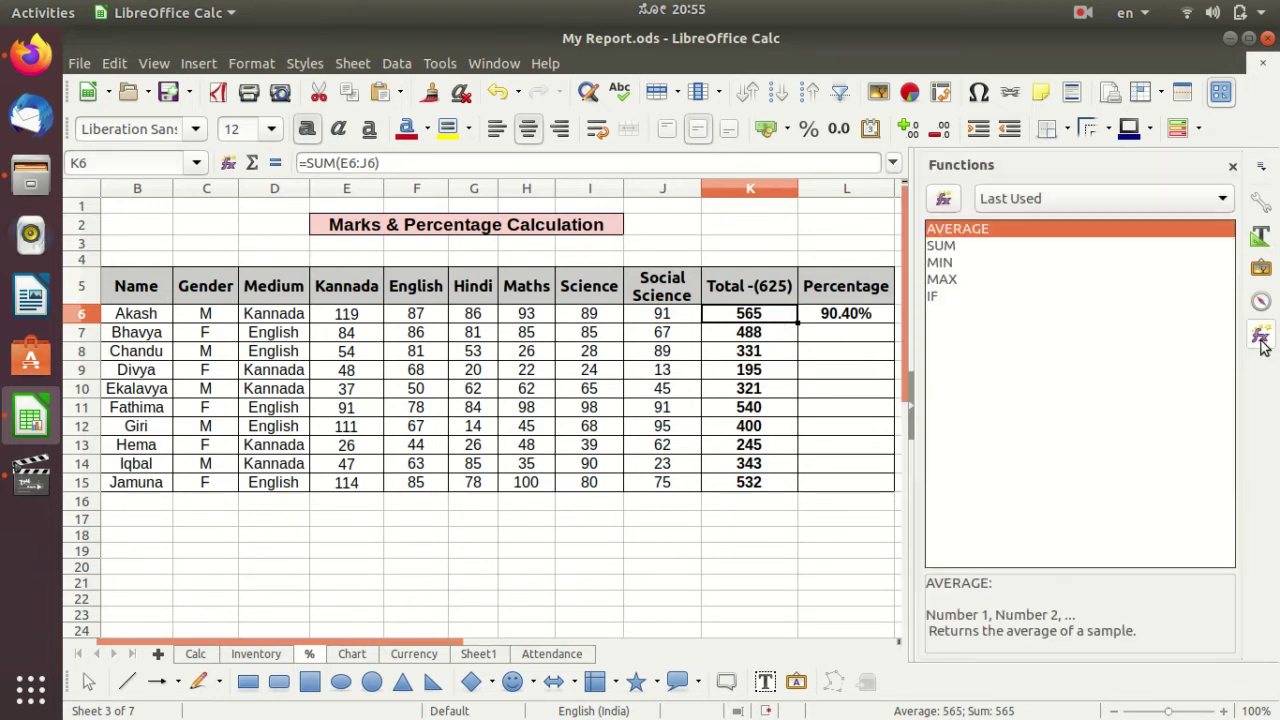
{"action": "left_click", "coordinate": [948, 250]}
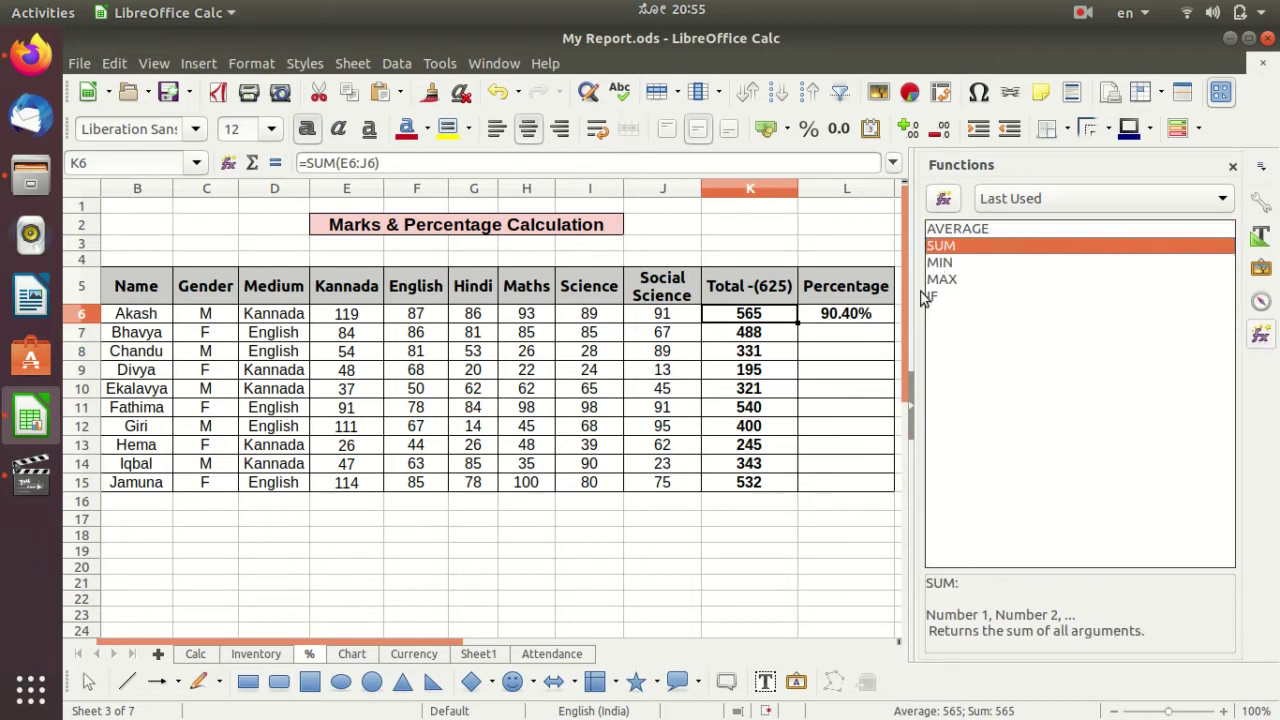
Step: Commit =AVERAGE(K6/625) in L6, fill it down to L15, and close the Functions sidebar
{"action": "left_click", "coordinate": [875, 317]}
{"action": "left_click_drag", "start_coordinate": [428, 163], "coordinate": [297, 167]}
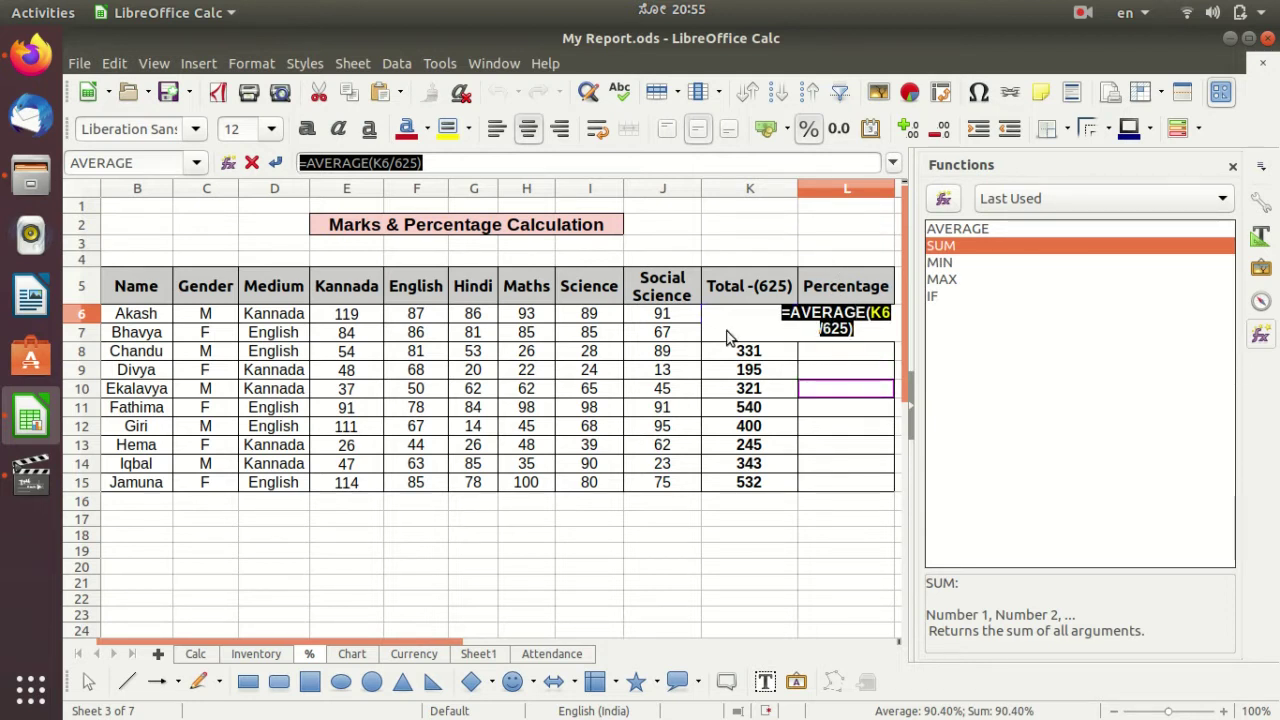
{"action": "key", "text": "Return"}
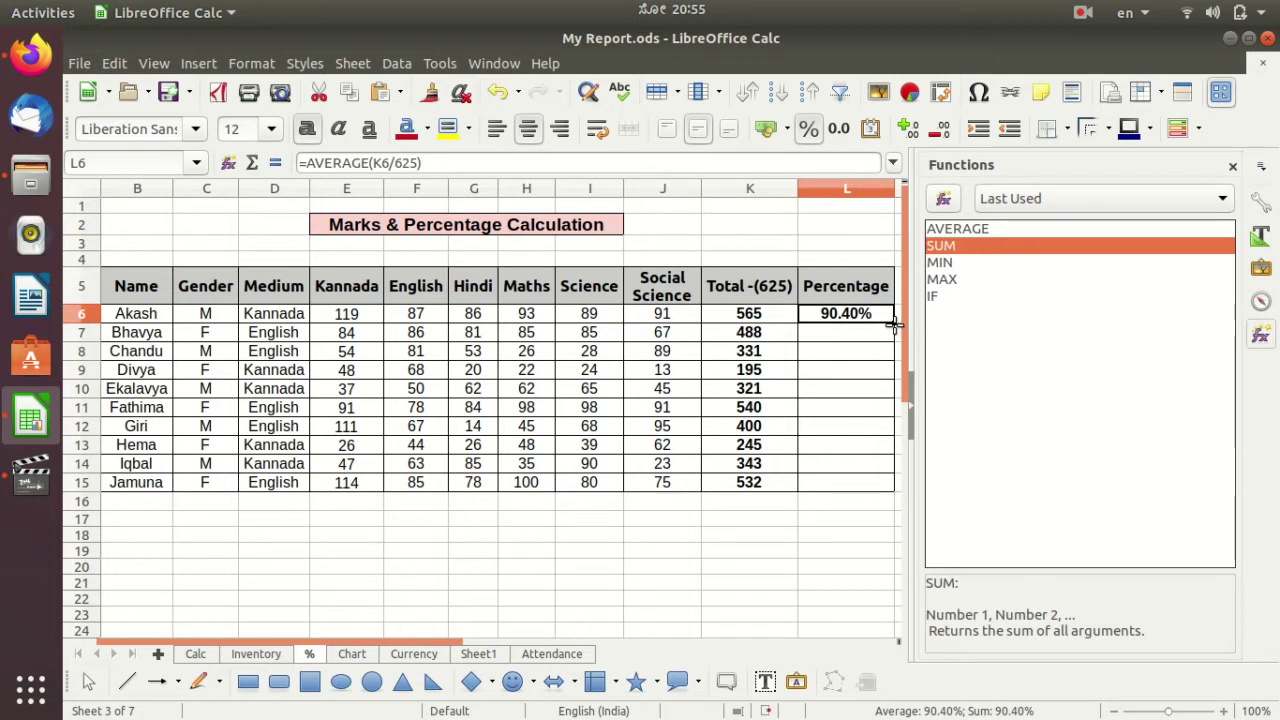
{"action": "left_click_drag", "start_coordinate": [894, 322], "coordinate": [885, 488]}
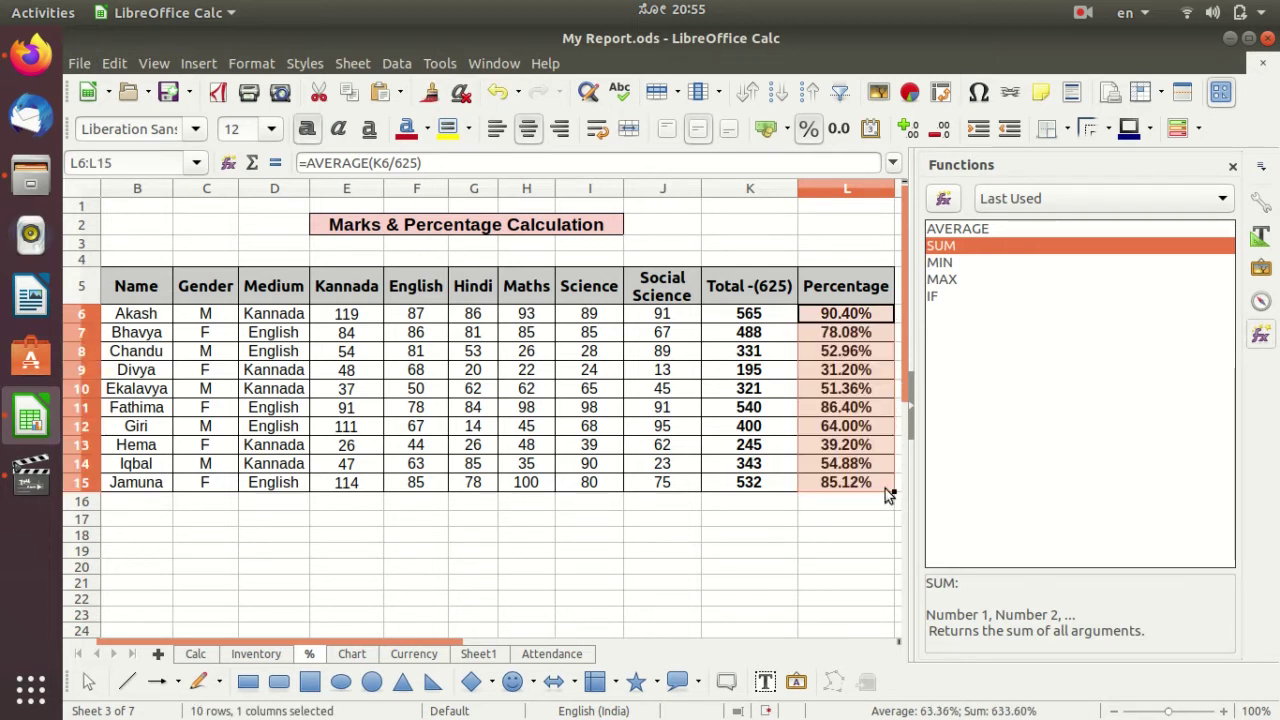
{"action": "left_click", "coordinate": [873, 522]}
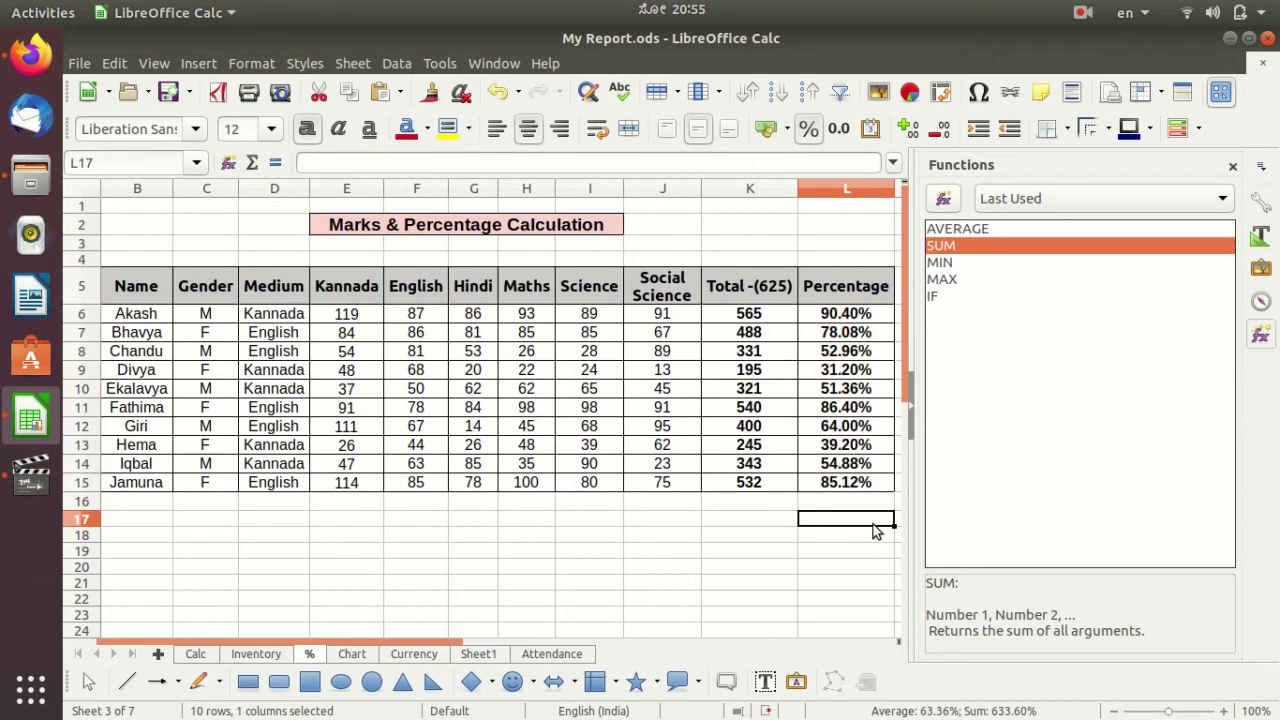
{"action": "left_click", "coordinate": [1232, 169]}
{"action": "left_click", "coordinate": [852, 316]}
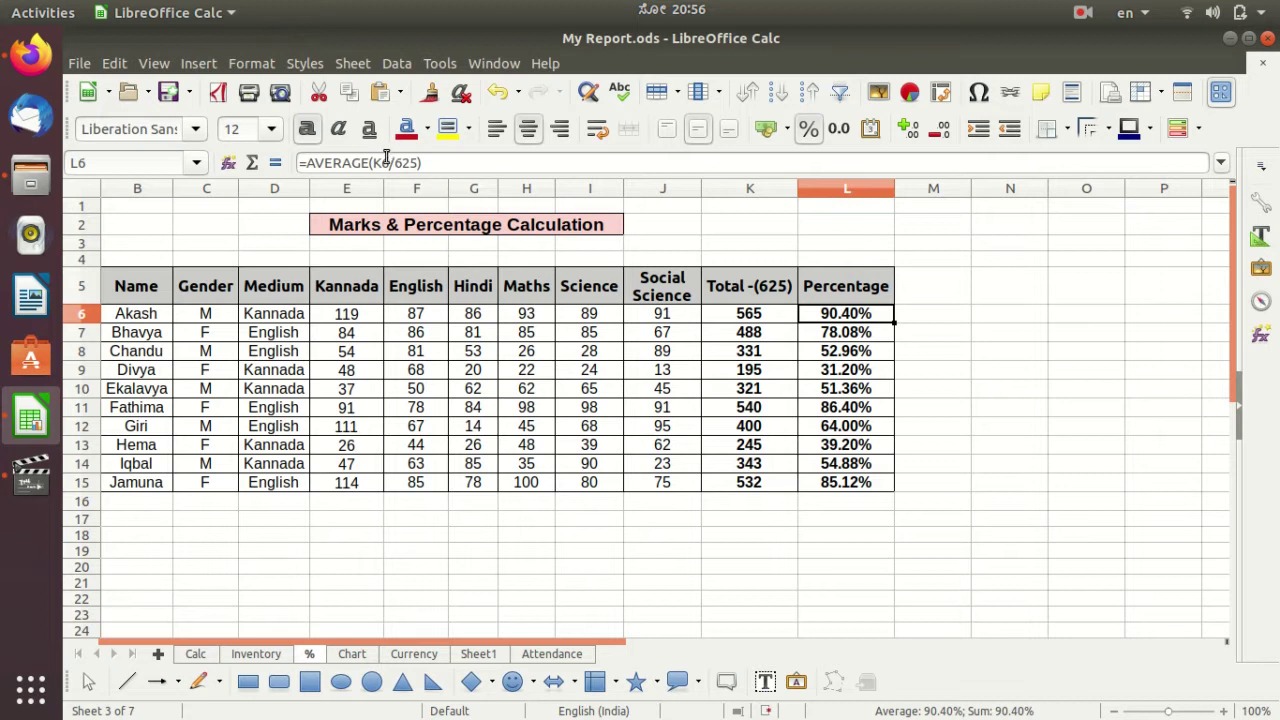
Step: Go from the chart idea in A4 to the Chart sheet's Boys Vs Girls table and Sl.No filter
{"action": "left_click", "coordinate": [197, 654]}
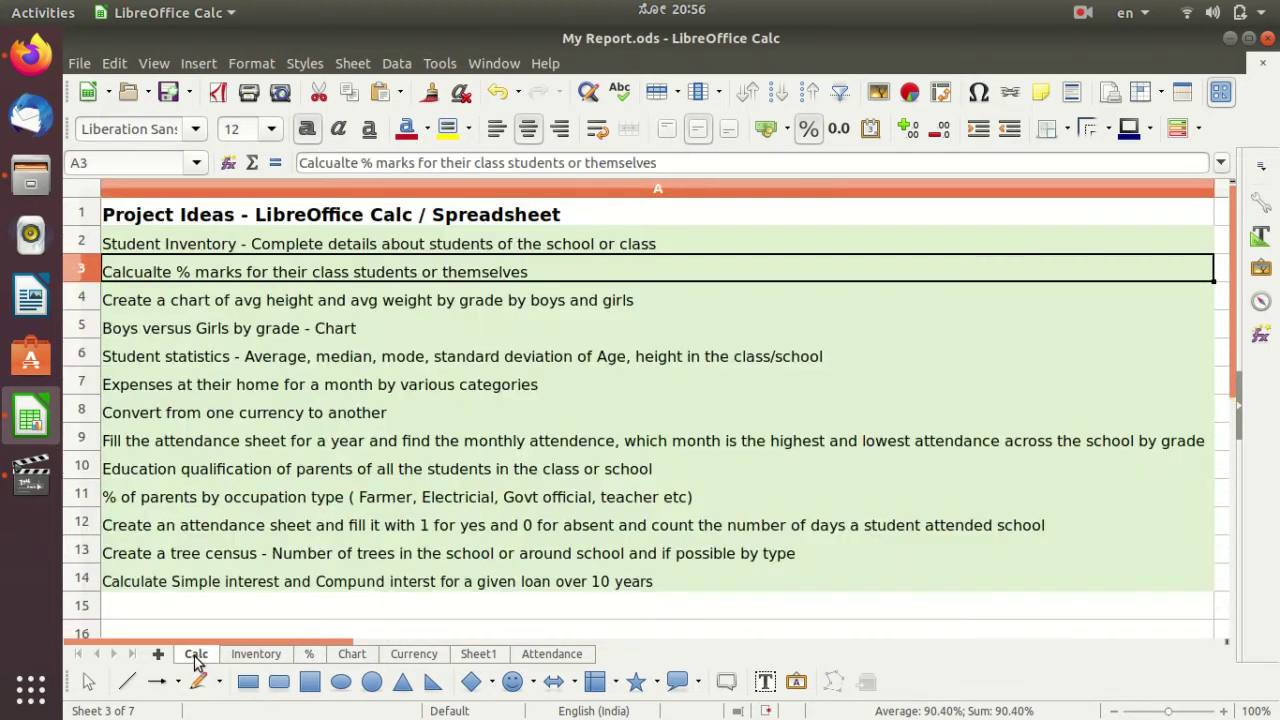
{"action": "left_click", "coordinate": [570, 302]}
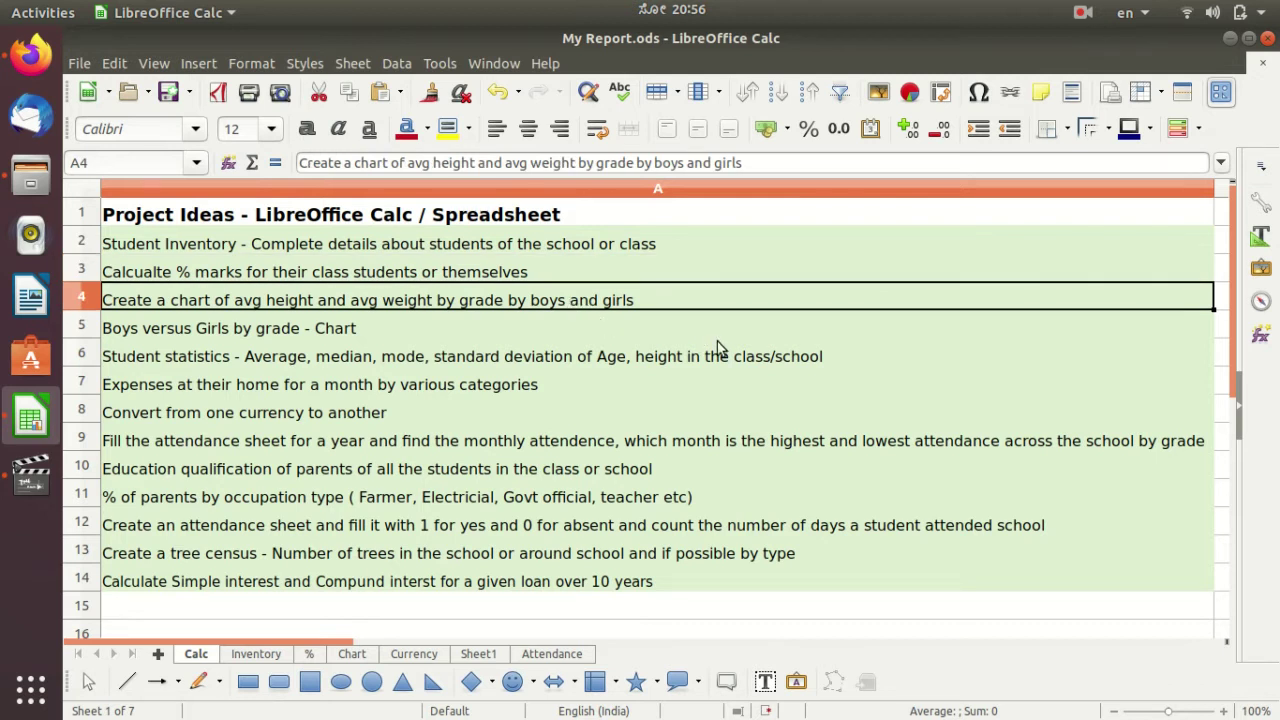
{"action": "left_click", "coordinate": [346, 654]}
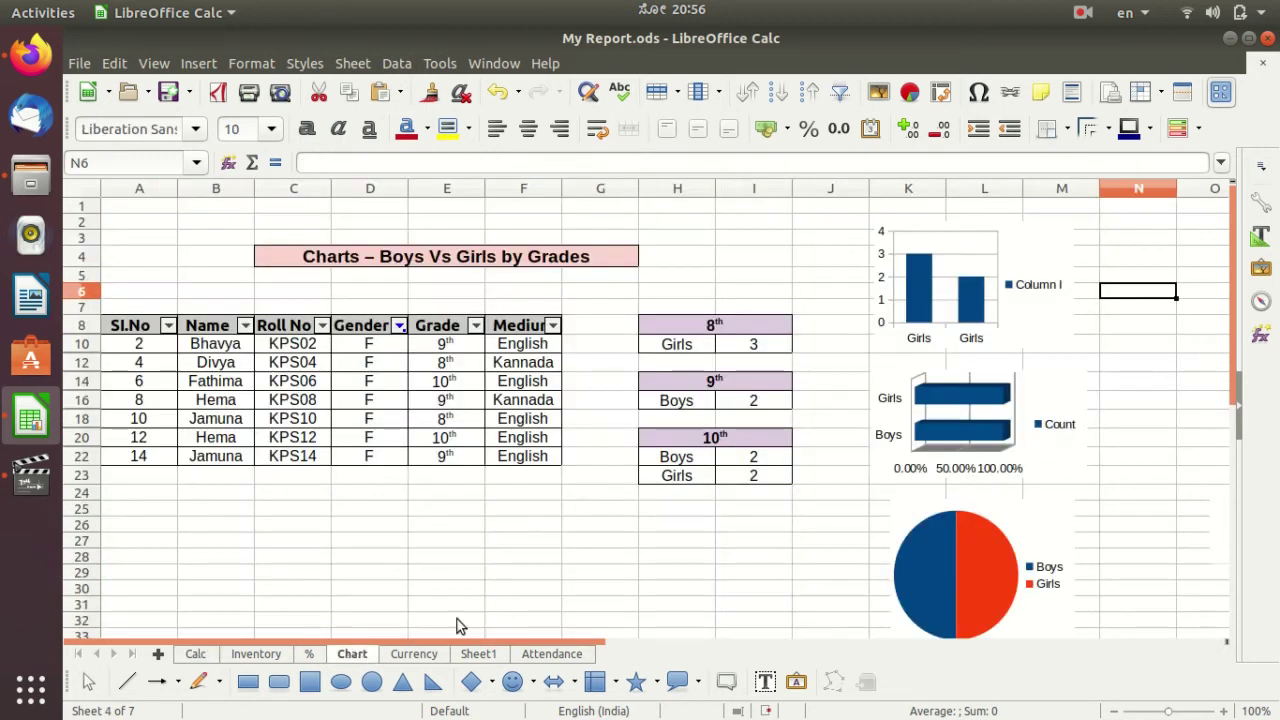
{"action": "left_click", "coordinate": [557, 563]}
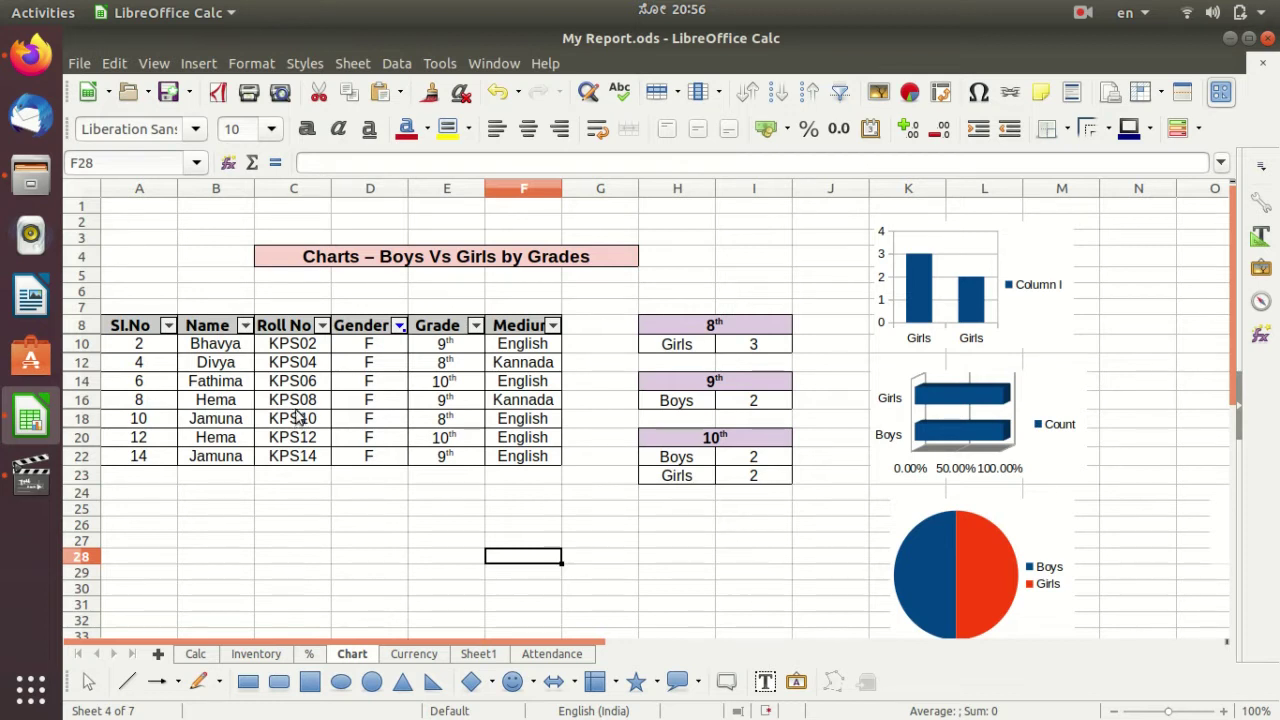
{"action": "left_click", "coordinate": [168, 325]}
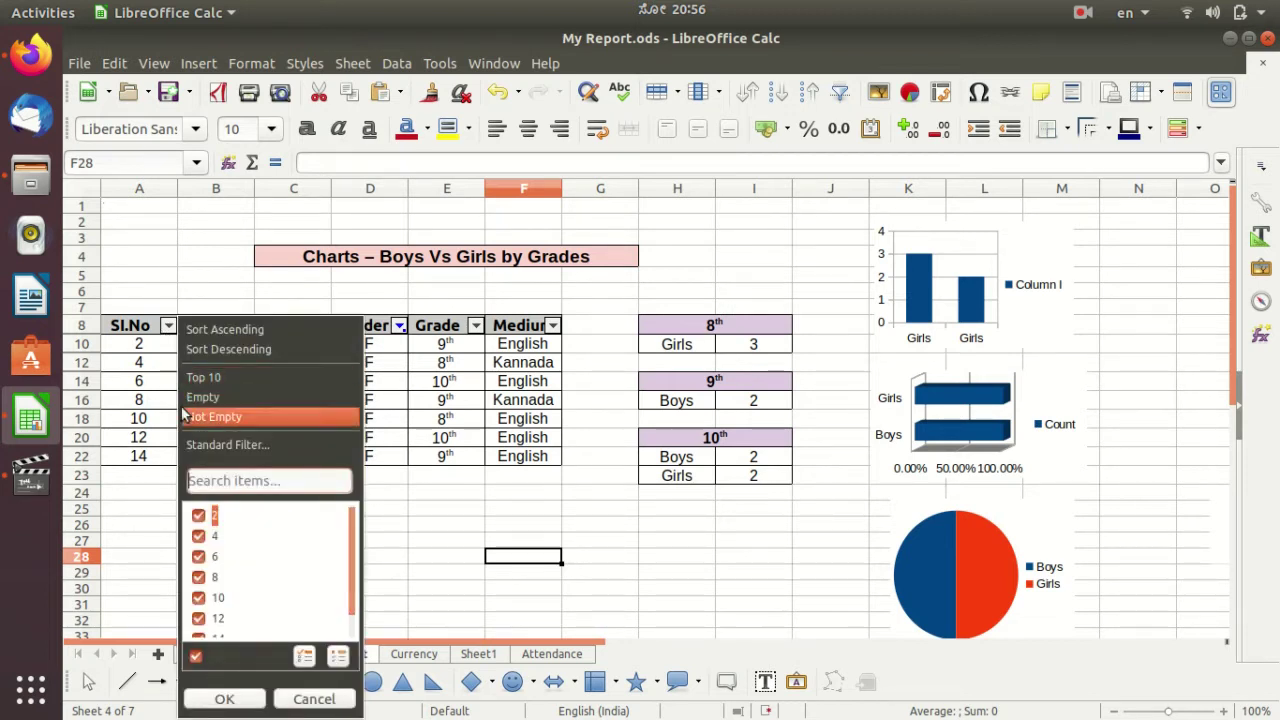
{"action": "left_click", "coordinate": [244, 697]}
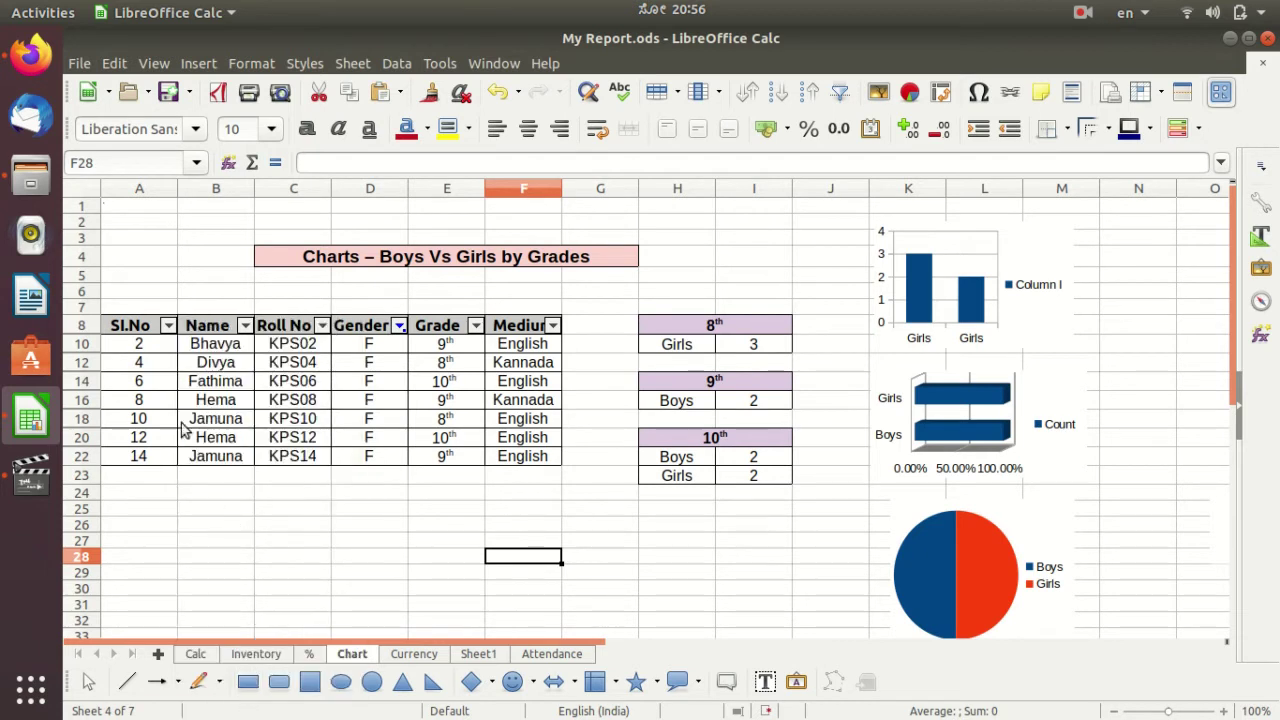
{"action": "left_click_drag", "start_coordinate": [130, 333], "coordinate": [543, 329]}
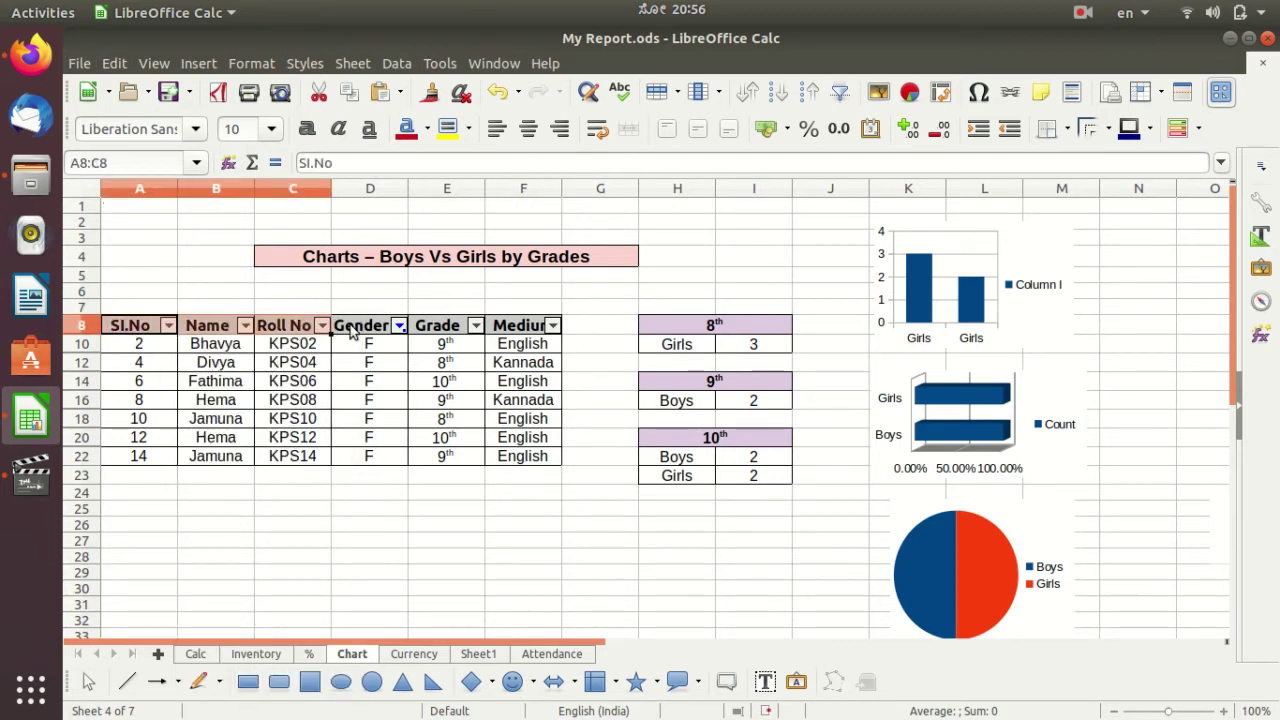
{"action": "left_click", "coordinate": [840, 92]}
{"action": "left_click", "coordinate": [737, 251]}
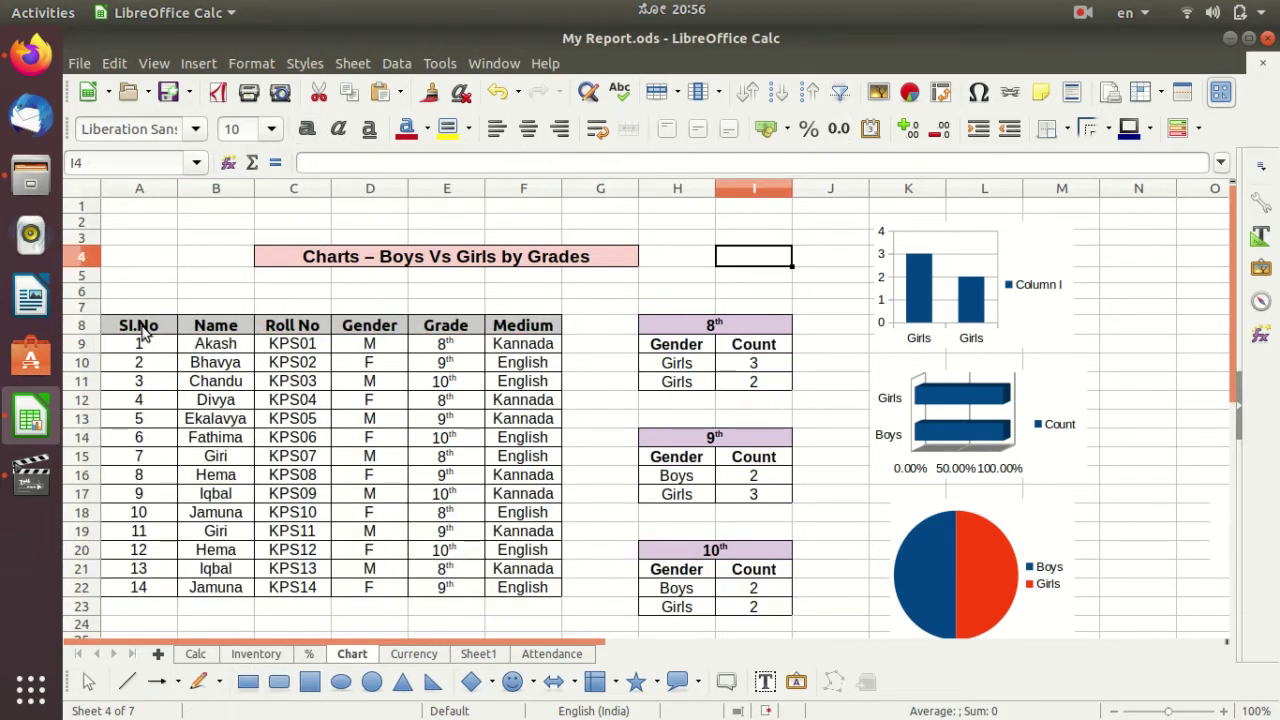
{"action": "mouse_move", "coordinate": [139, 325]}
{"action": "left_mouse_down"}
{"action": "mouse_move", "coordinate": [368, 393]}
{"action": "mouse_move", "coordinate": [540, 592]}
{"action": "left_mouse_up"}
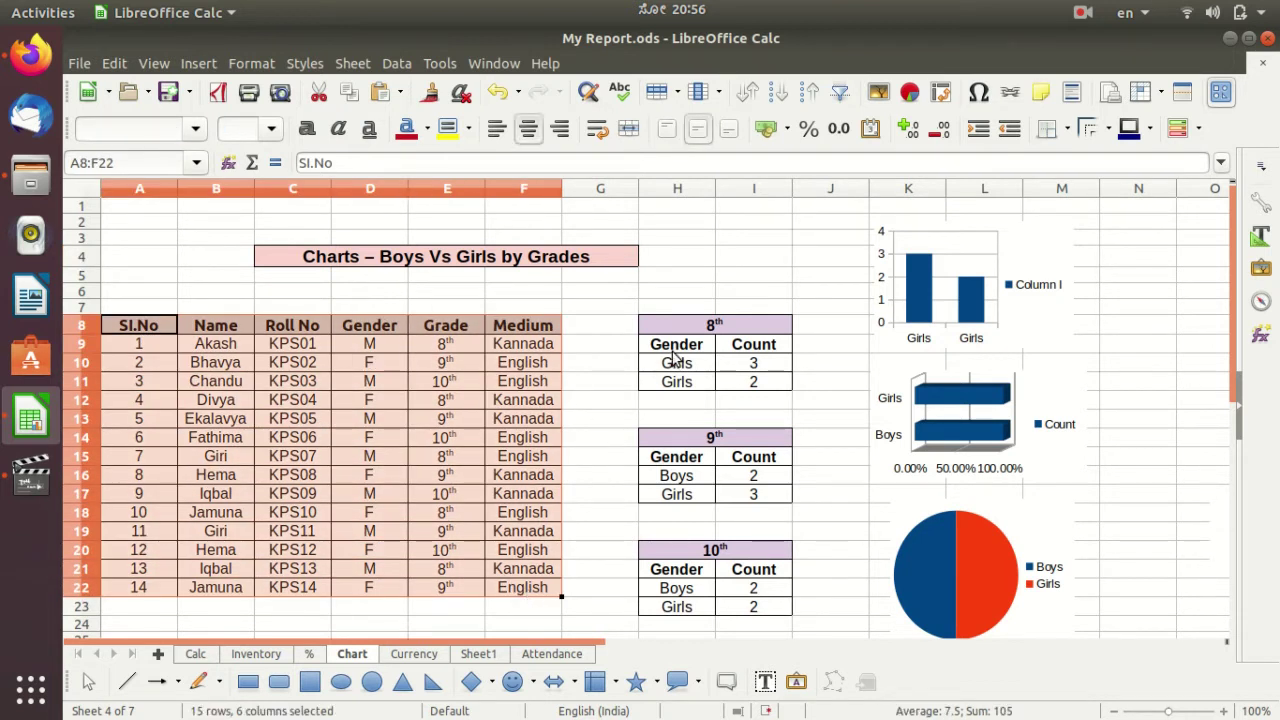
{"action": "left_click_drag", "start_coordinate": [673, 350], "coordinate": [752, 381]}
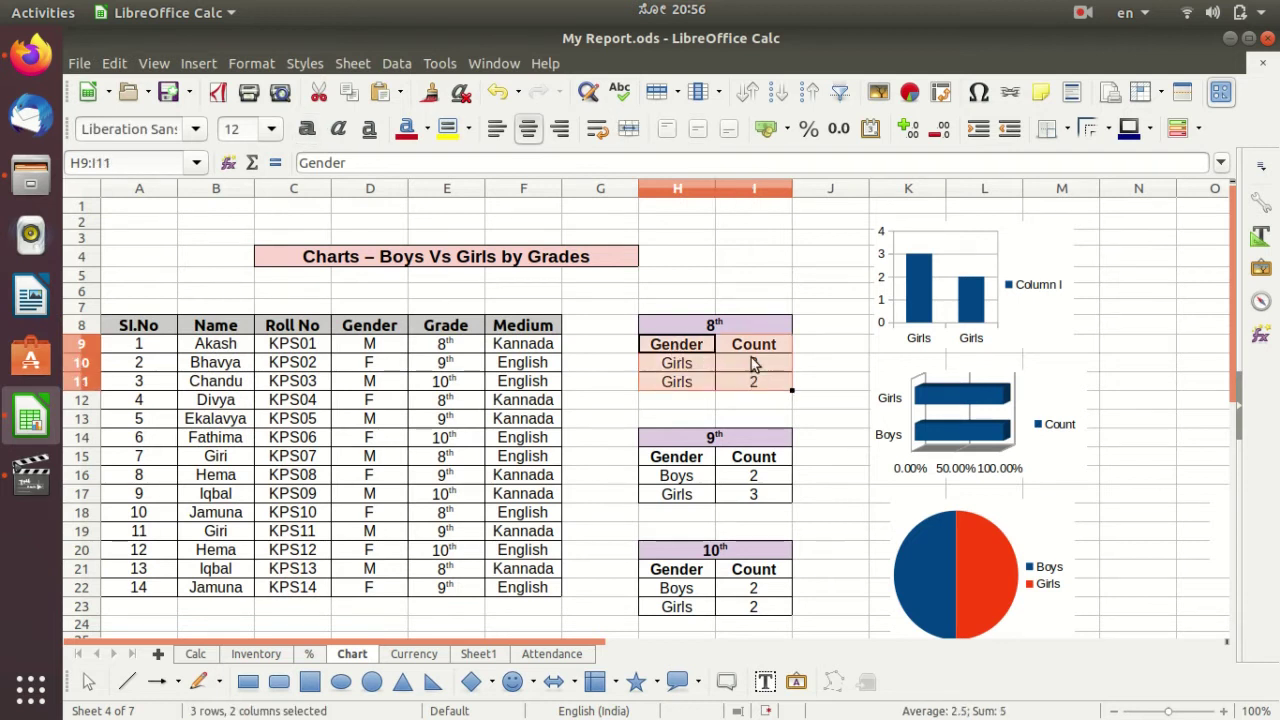
{"action": "left_click", "coordinate": [617, 363]}
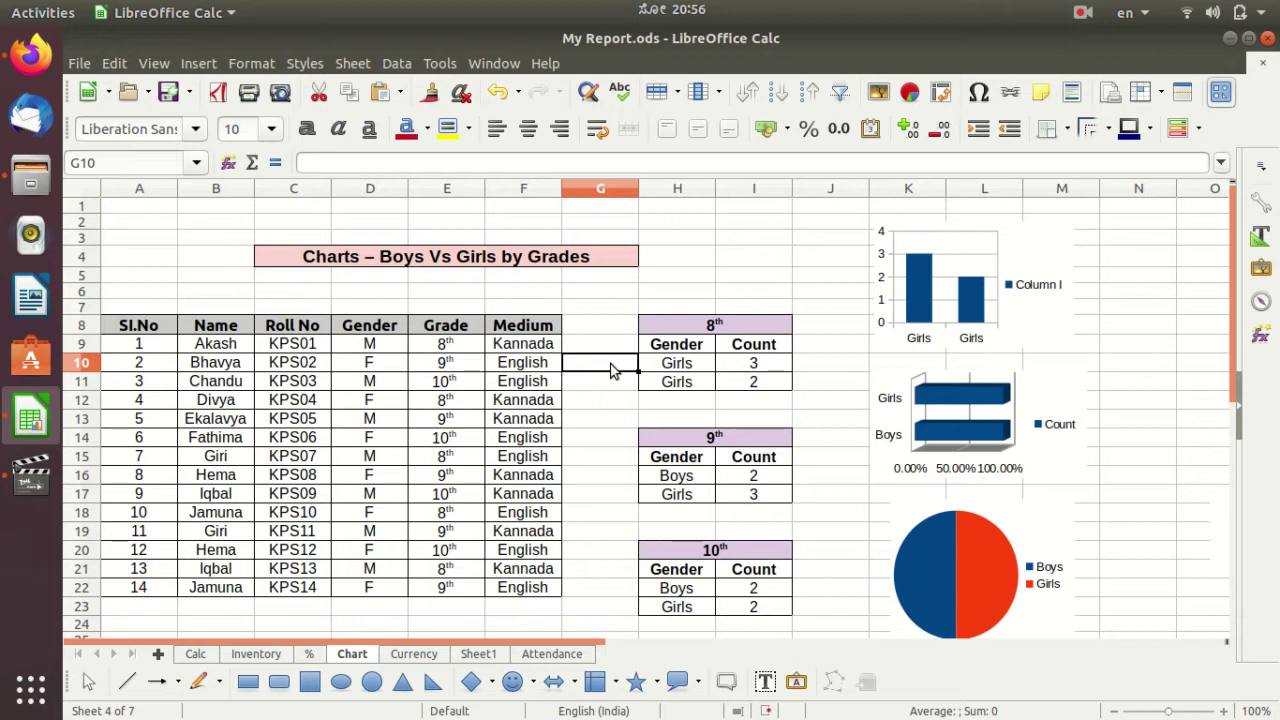
{"action": "left_click_drag", "start_coordinate": [222, 348], "coordinate": [227, 592]}
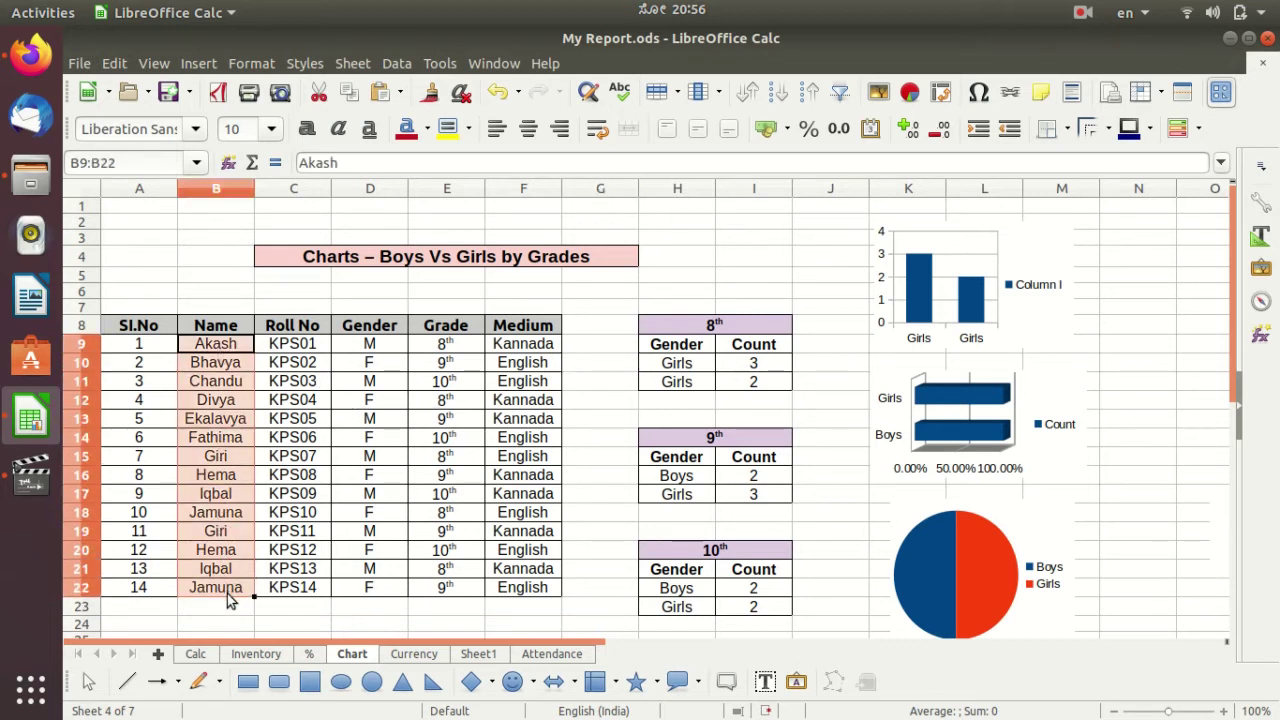
{"action": "left_click", "coordinate": [208, 329]}
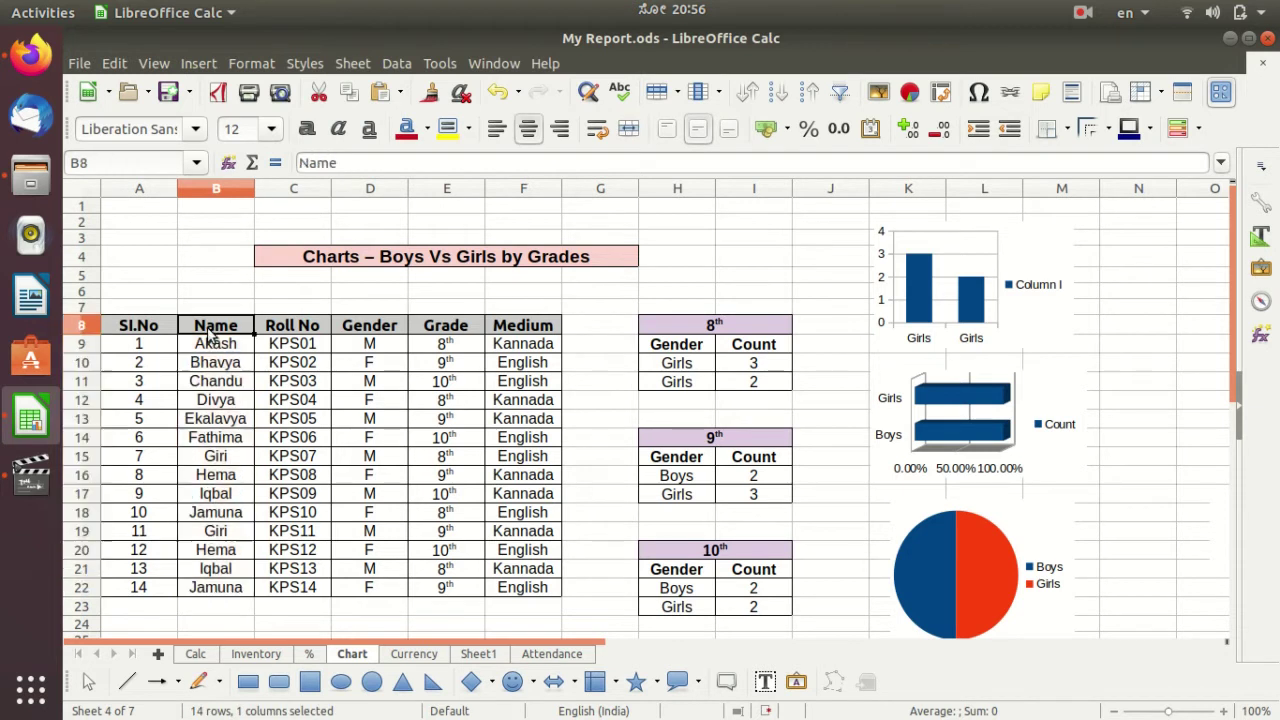
{"action": "left_click", "coordinate": [840, 91]}
{"action": "left_click", "coordinate": [245, 326]}
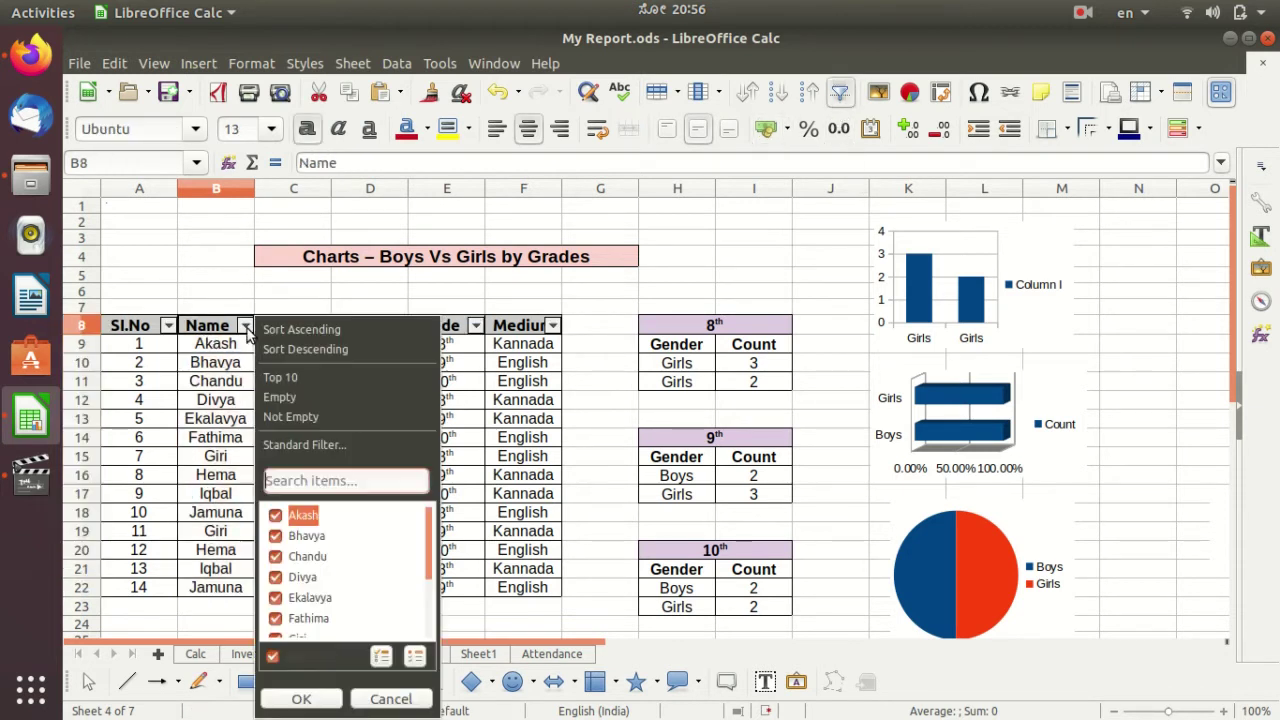
{"action": "left_click", "coordinate": [246, 330]}
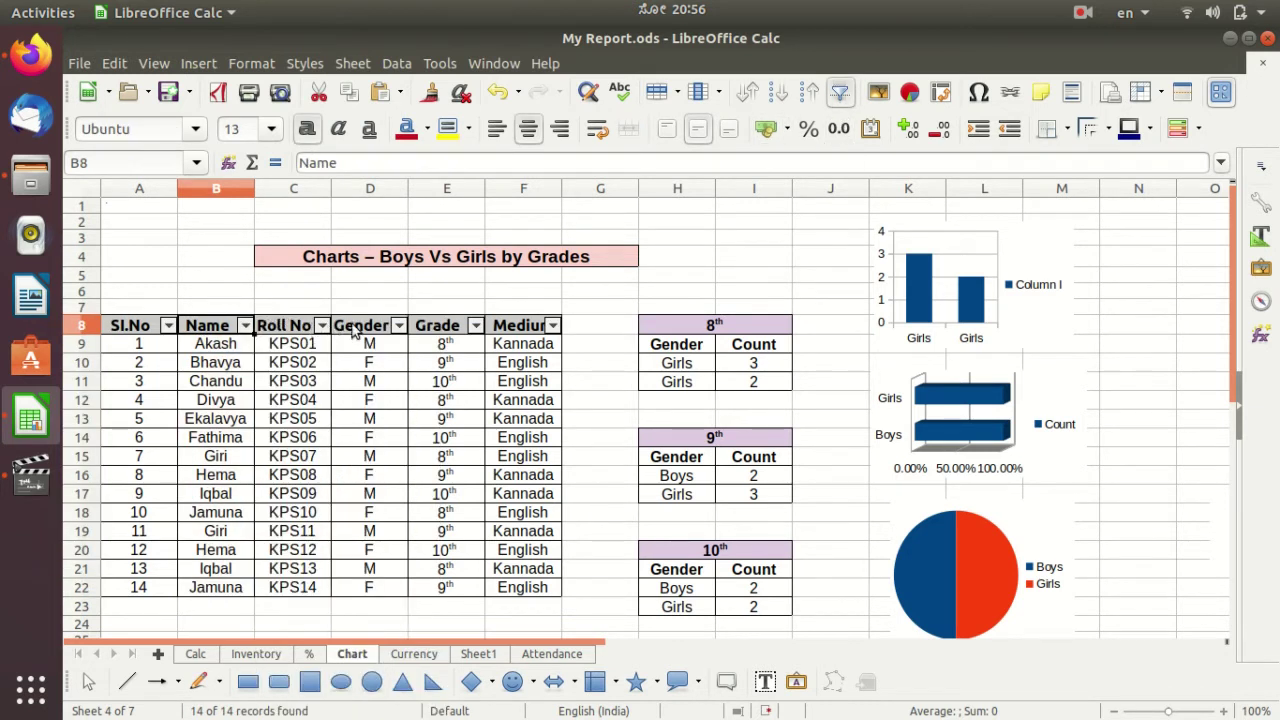
{"action": "left_click", "coordinate": [398, 326]}
{"action": "left_click", "coordinate": [428, 517]}
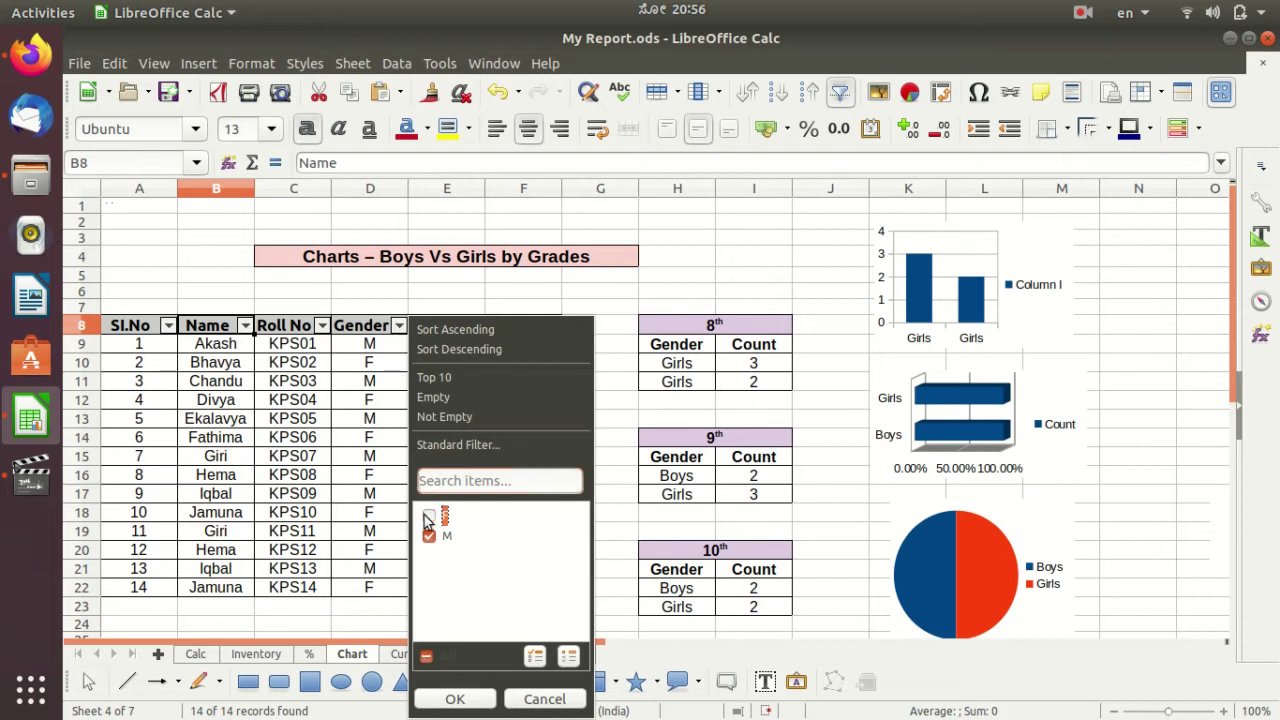
{"action": "left_click", "coordinate": [429, 536]}
{"action": "left_click", "coordinate": [429, 517]}
{"action": "left_click", "coordinate": [455, 699]}
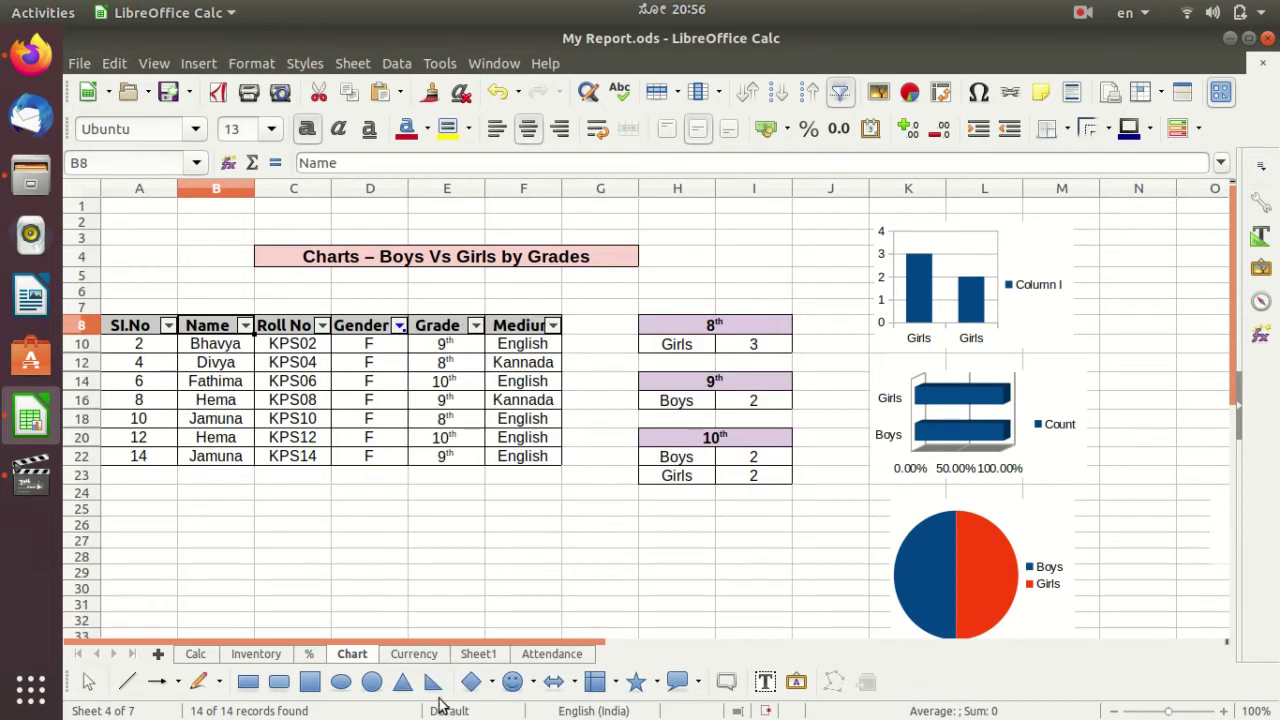
{"action": "left_click", "coordinate": [620, 523]}
{"action": "left_click", "coordinate": [932, 312]}
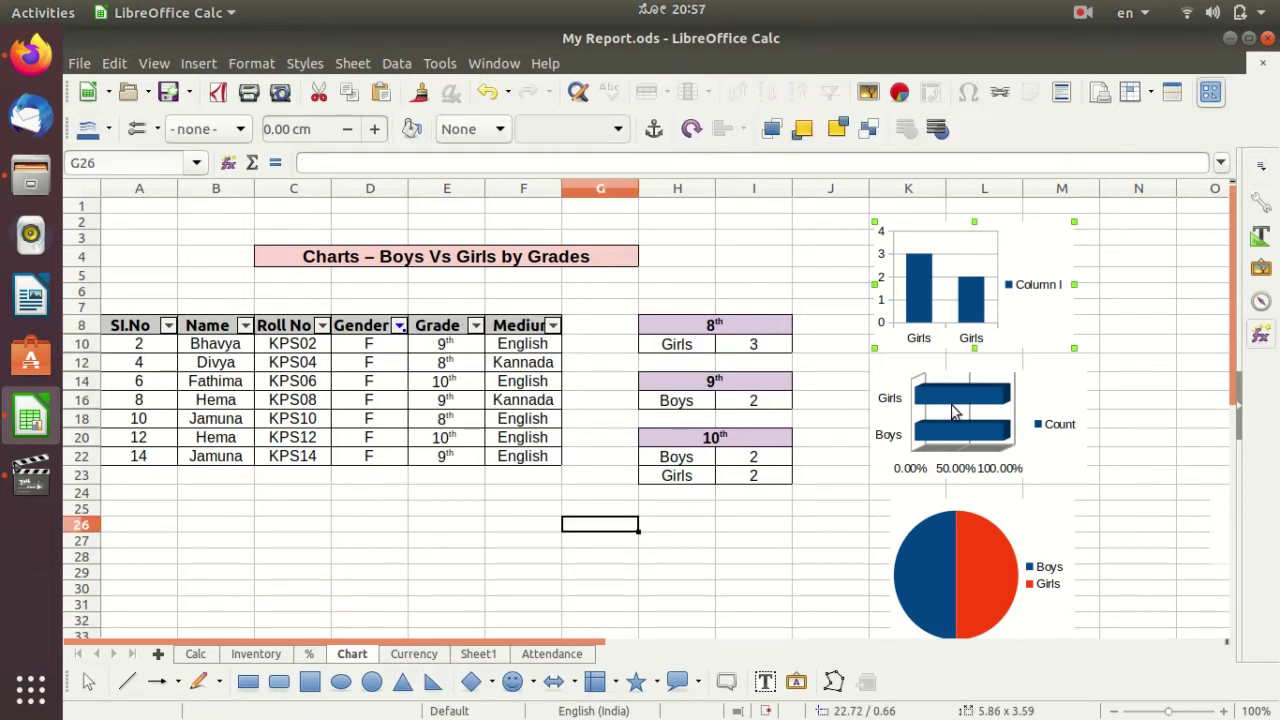
Step: Select the pie chart and the horizontal bar chart on the Chart sheet in turn
{"action": "left_click", "coordinate": [981, 545]}
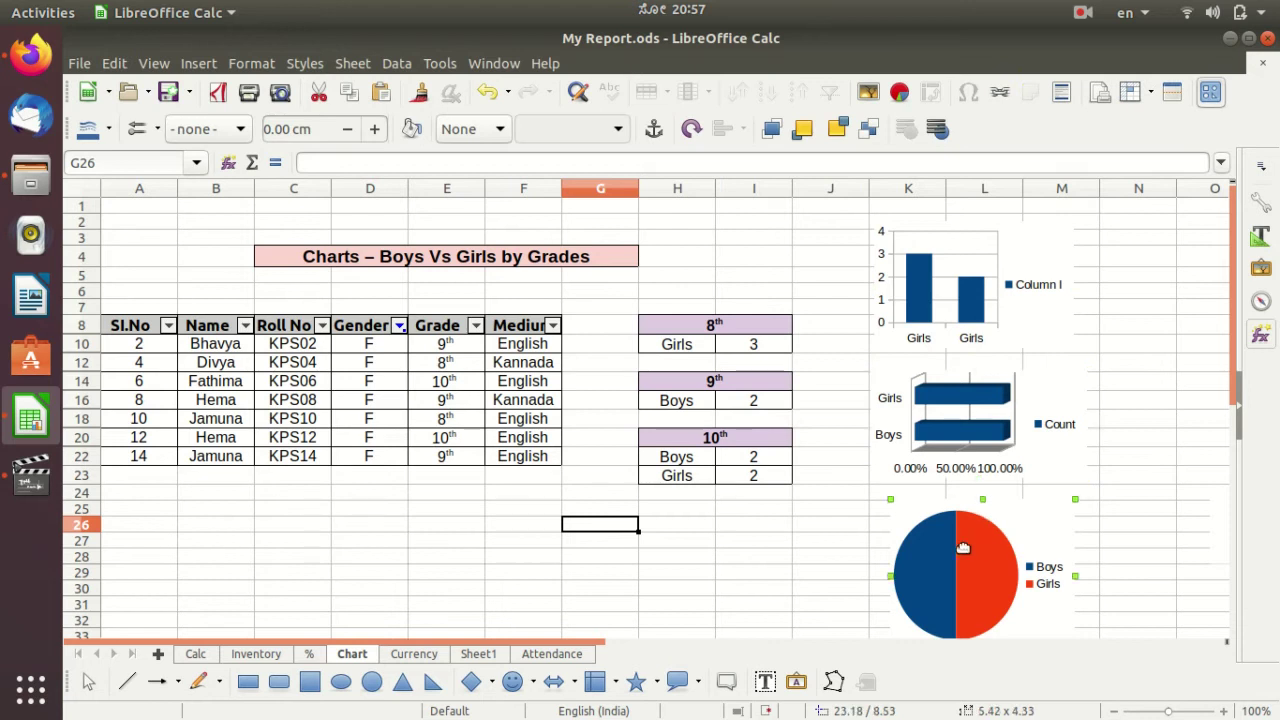
{"action": "left_click", "coordinate": [760, 545]}
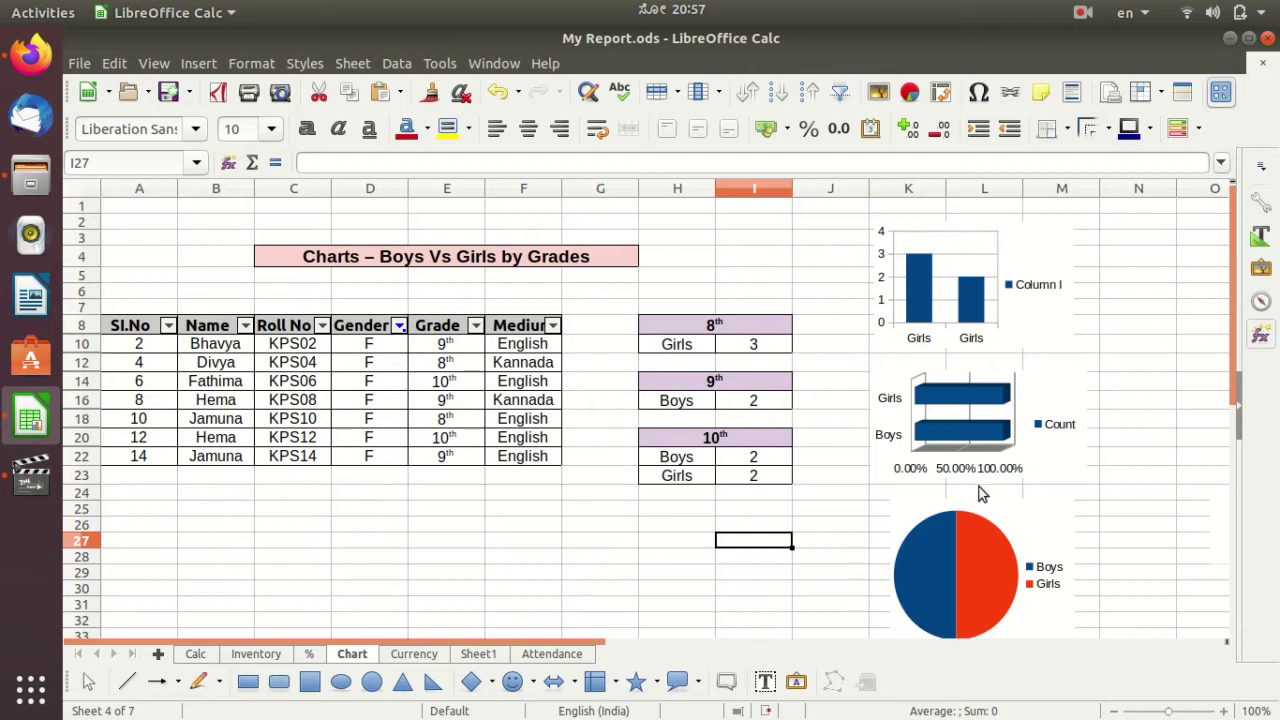
{"action": "left_click", "coordinate": [957, 599]}
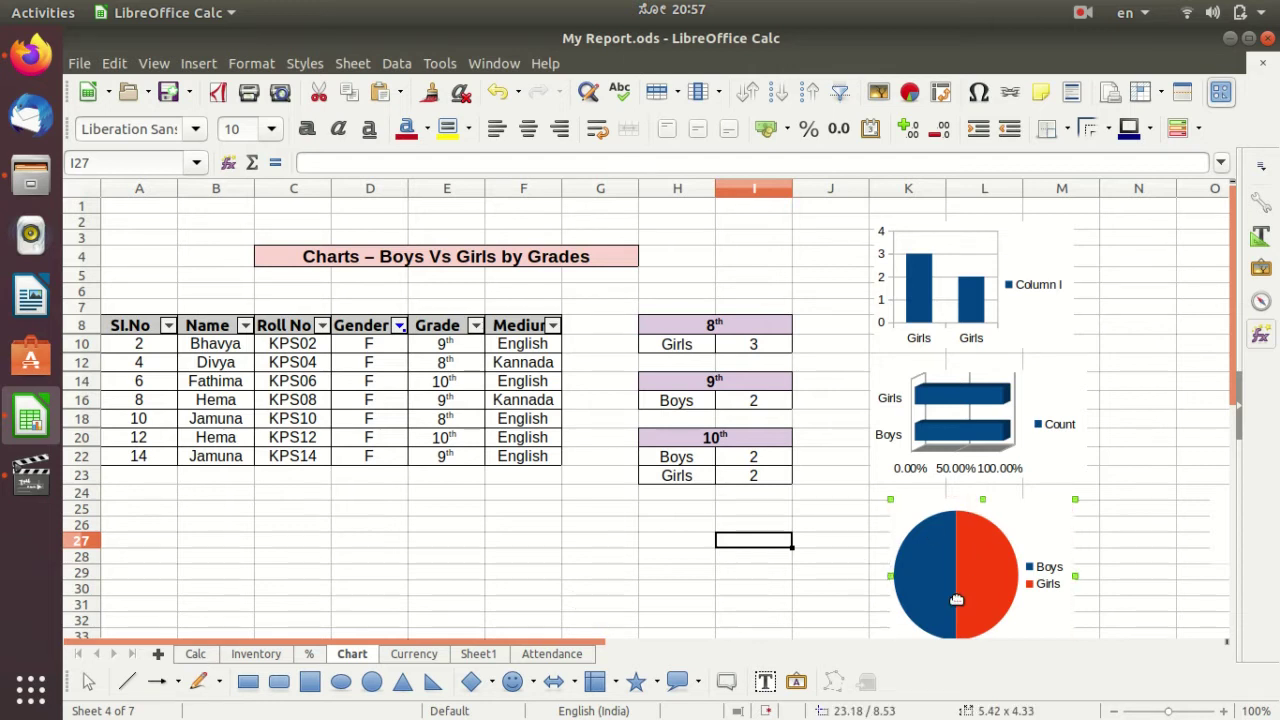
{"action": "left_click", "coordinate": [973, 399]}
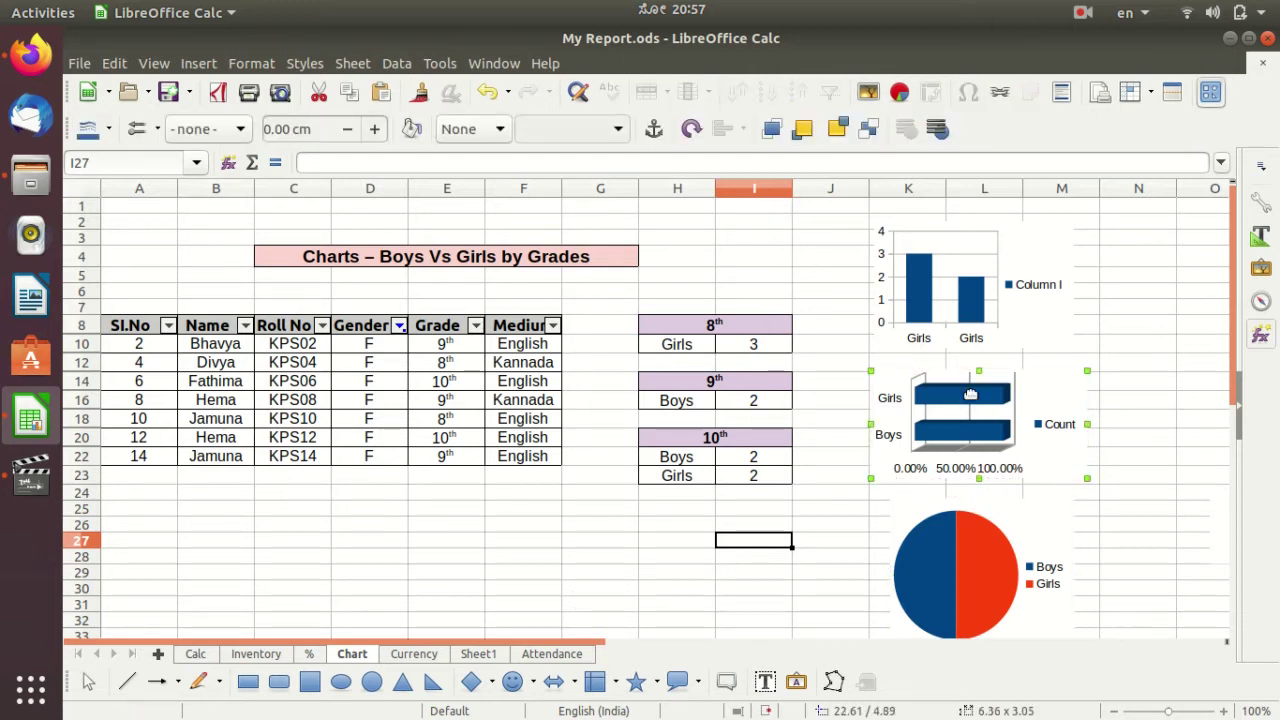
{"action": "left_click", "coordinate": [983, 574]}
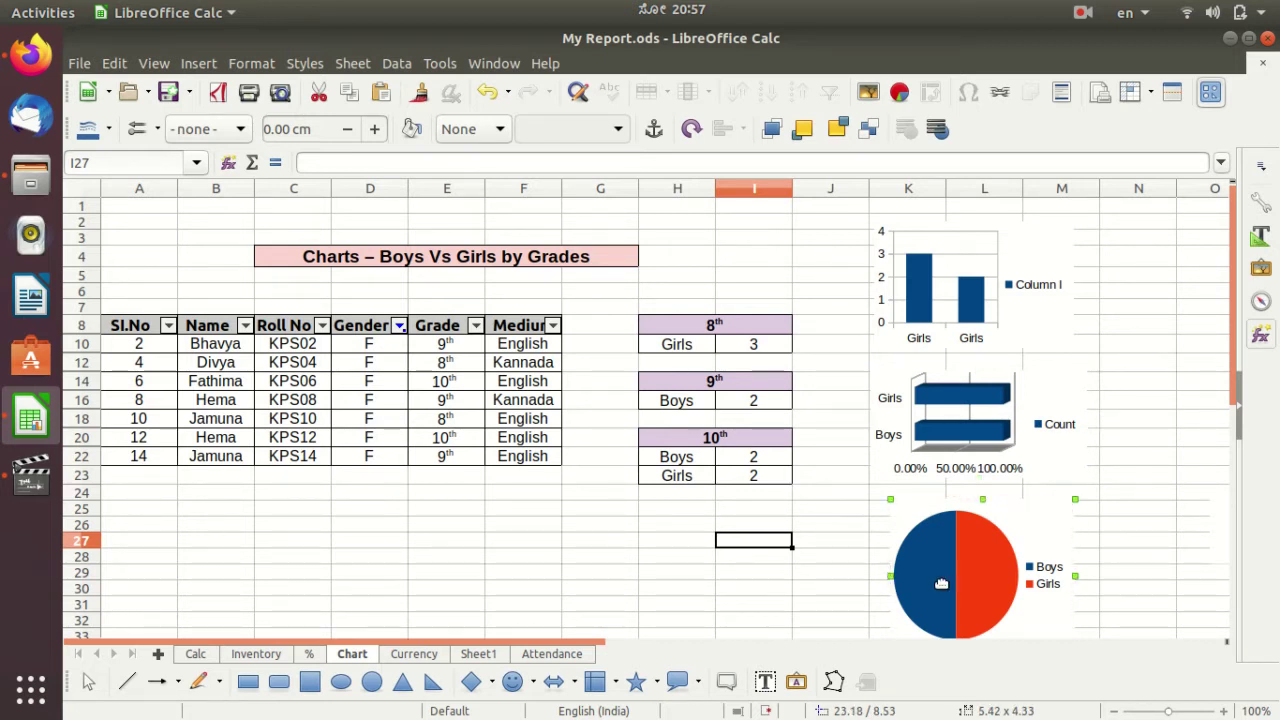
{"action": "left_click", "coordinate": [198, 654]}
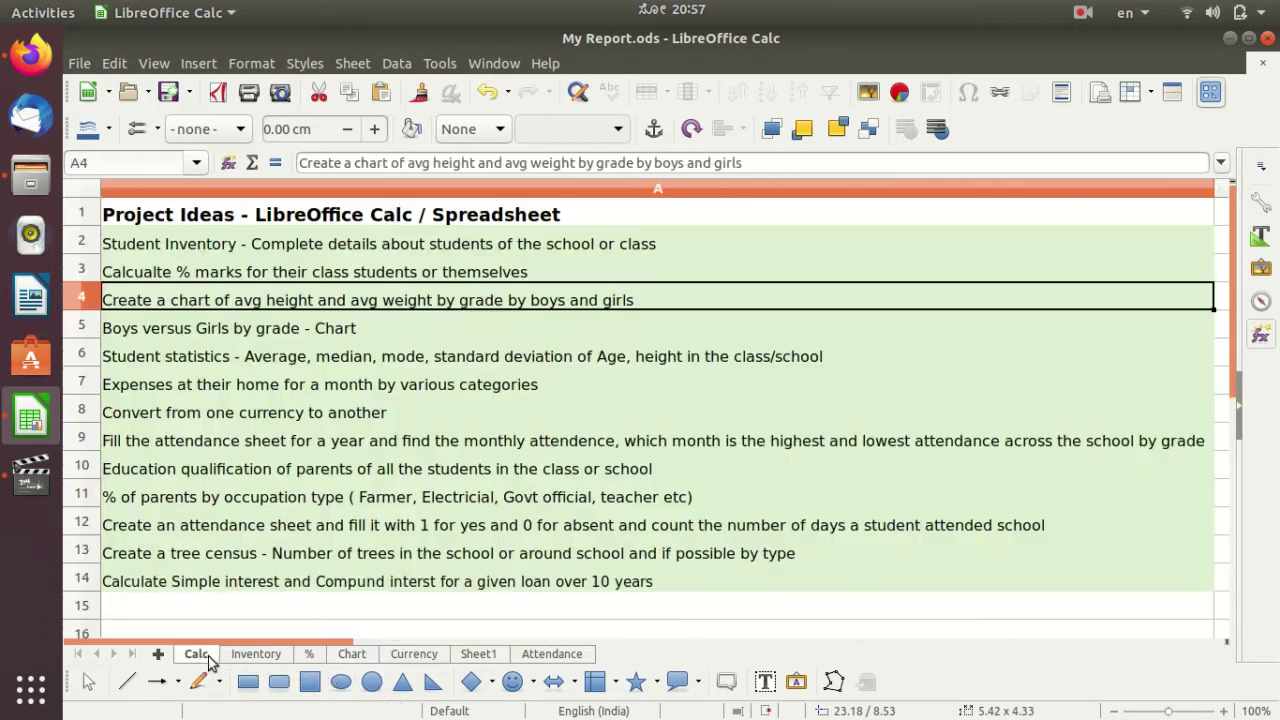
{"action": "left_click", "coordinate": [369, 335]}
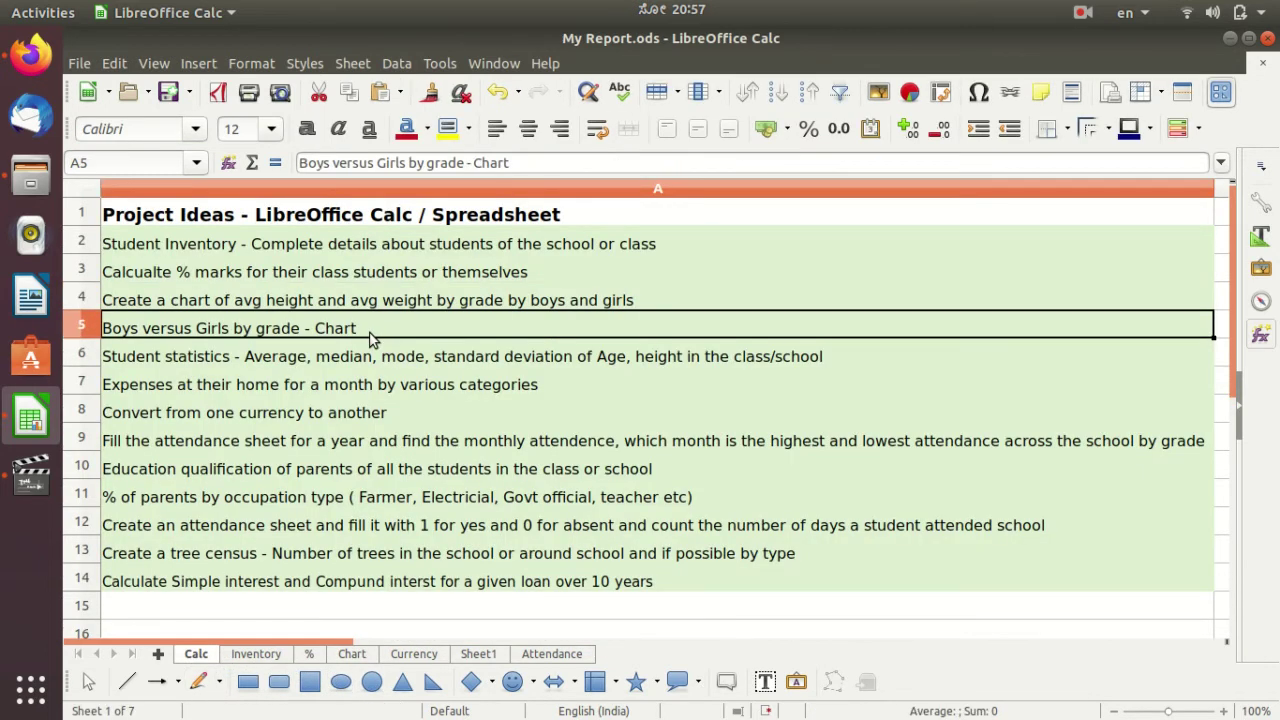
{"action": "left_click", "coordinate": [352, 654]}
{"action": "left_click_drag", "start_coordinate": [580, 326], "coordinate": [565, 447]}
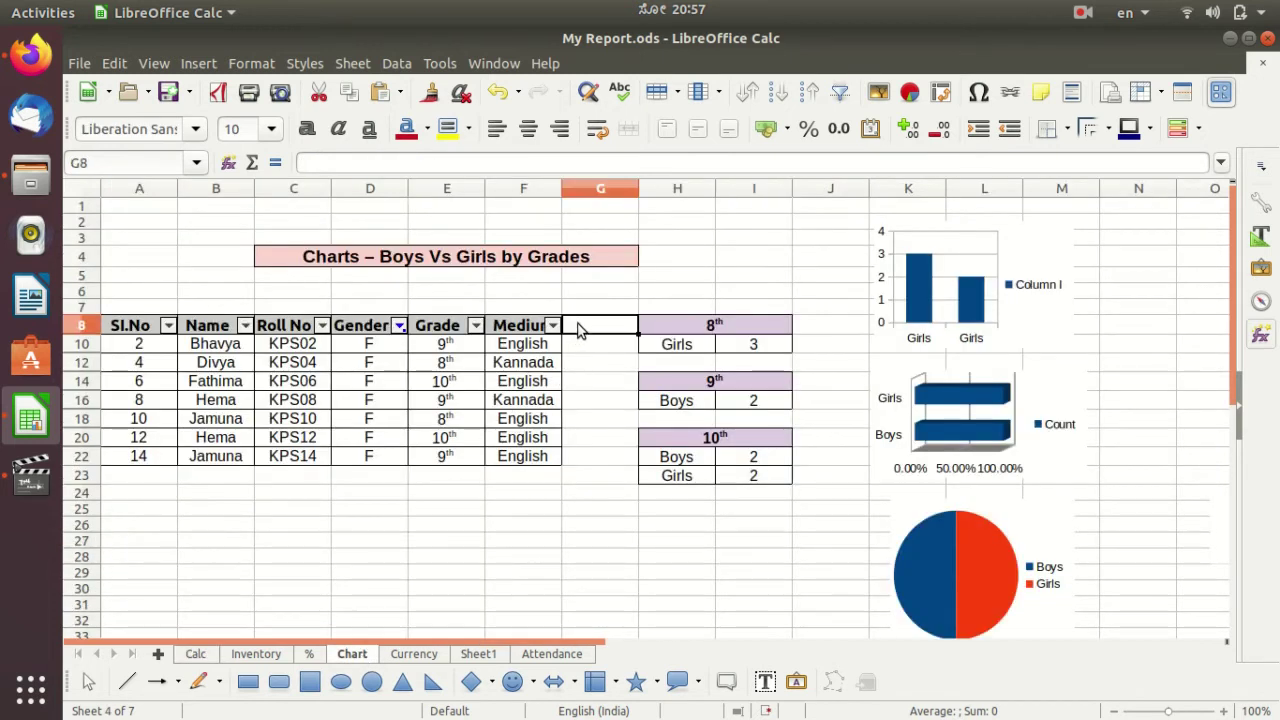
{"action": "left_click", "coordinate": [582, 330]}
{"action": "left_click", "coordinate": [181, 656]}
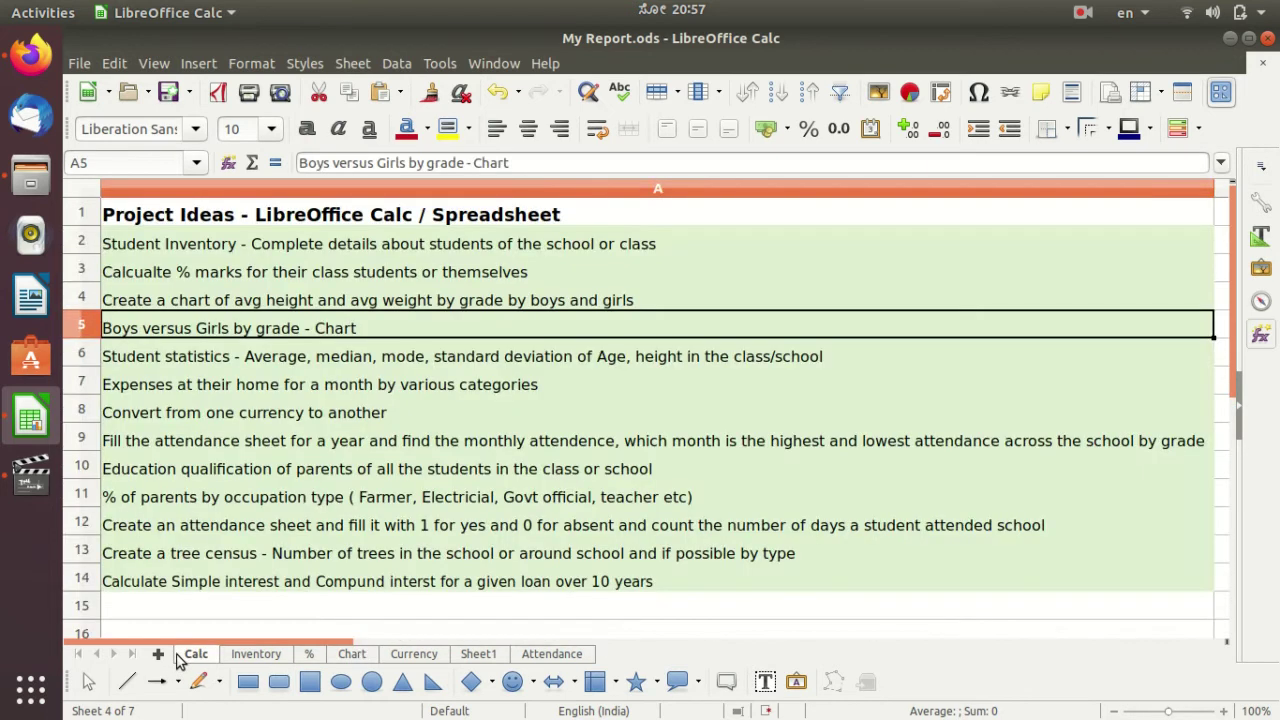
{"action": "left_click", "coordinate": [717, 361]}
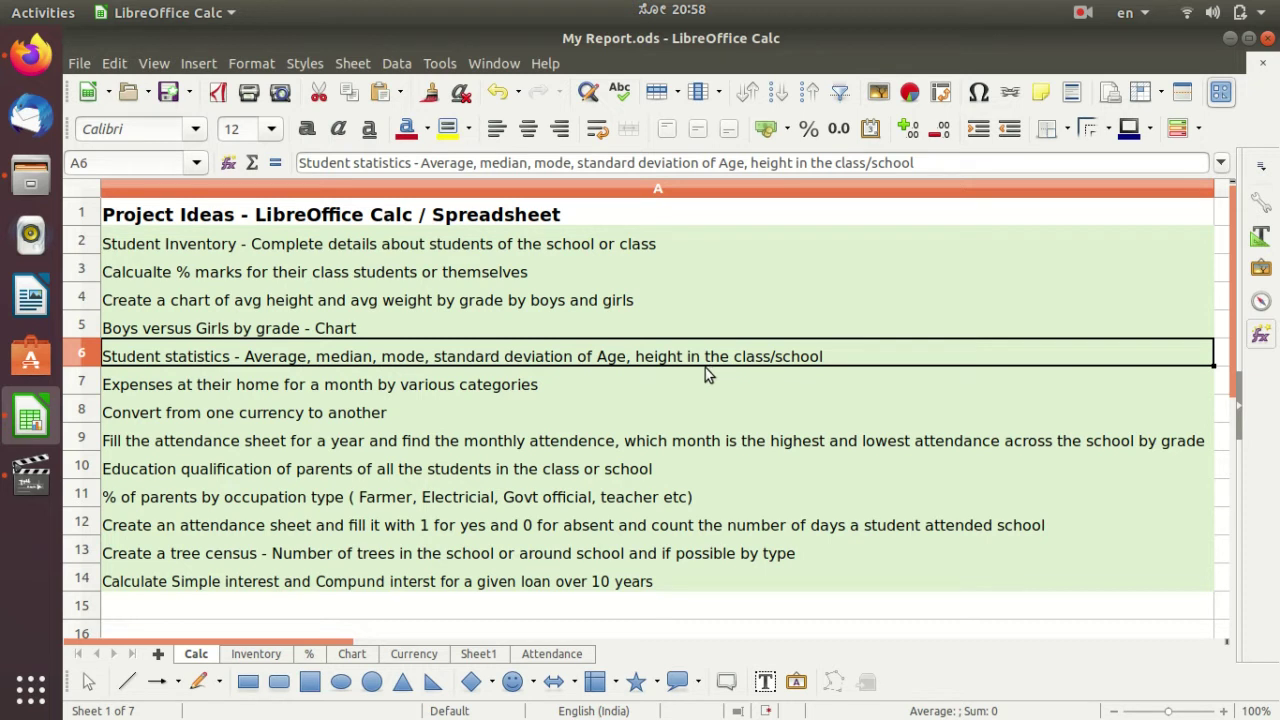
{"action": "left_click", "coordinate": [540, 392]}
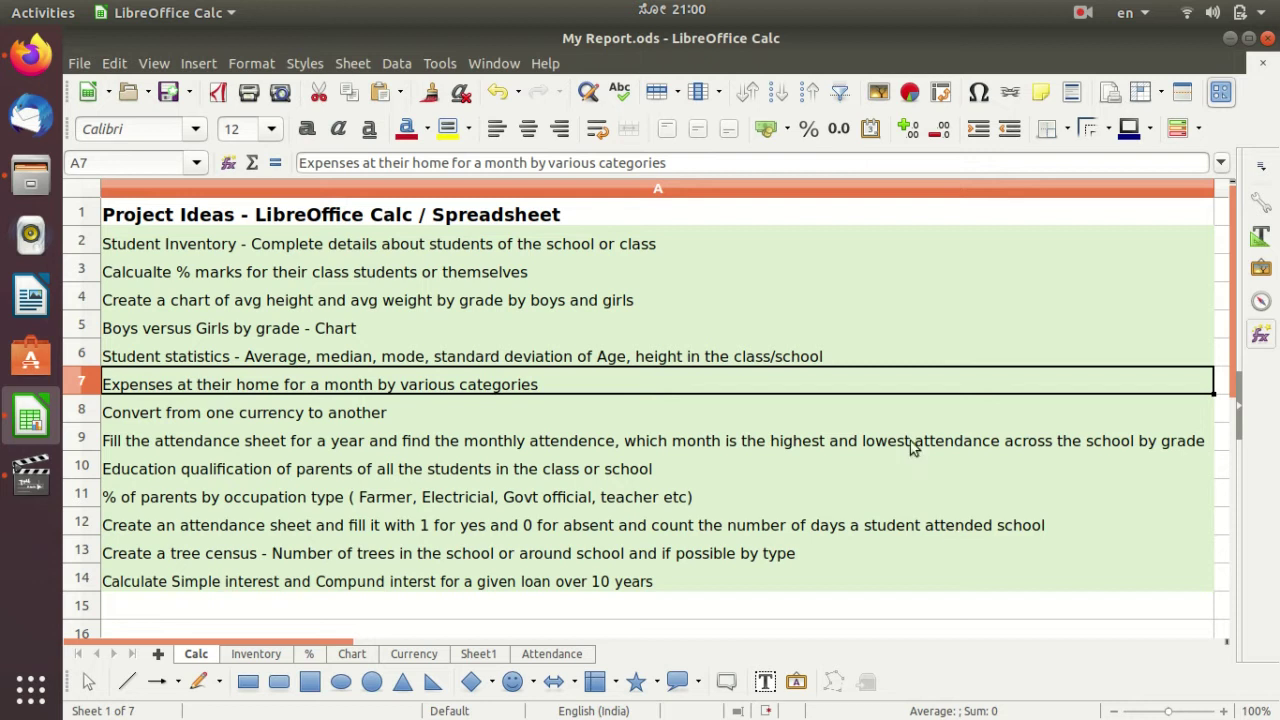
{"action": "left_click", "coordinate": [310, 420]}
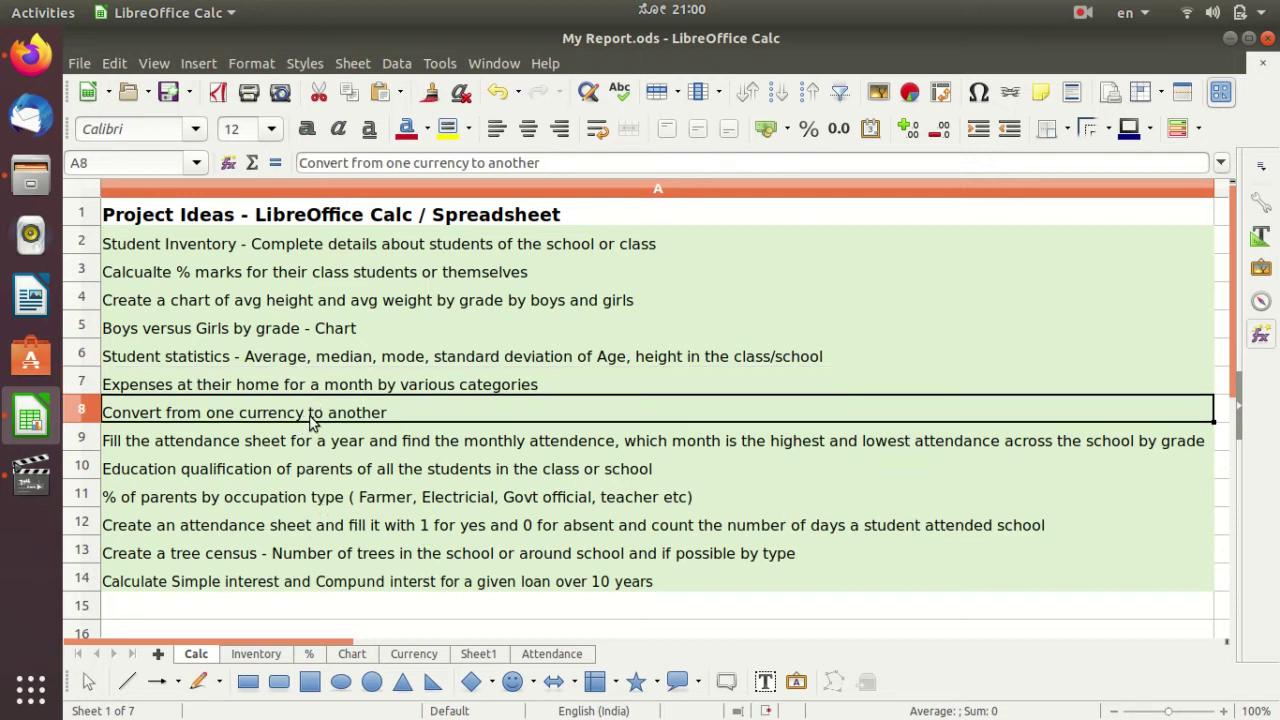
{"action": "left_click", "coordinate": [345, 394]}
{"action": "left_click", "coordinate": [433, 420]}
{"action": "left_click", "coordinate": [411, 654]}
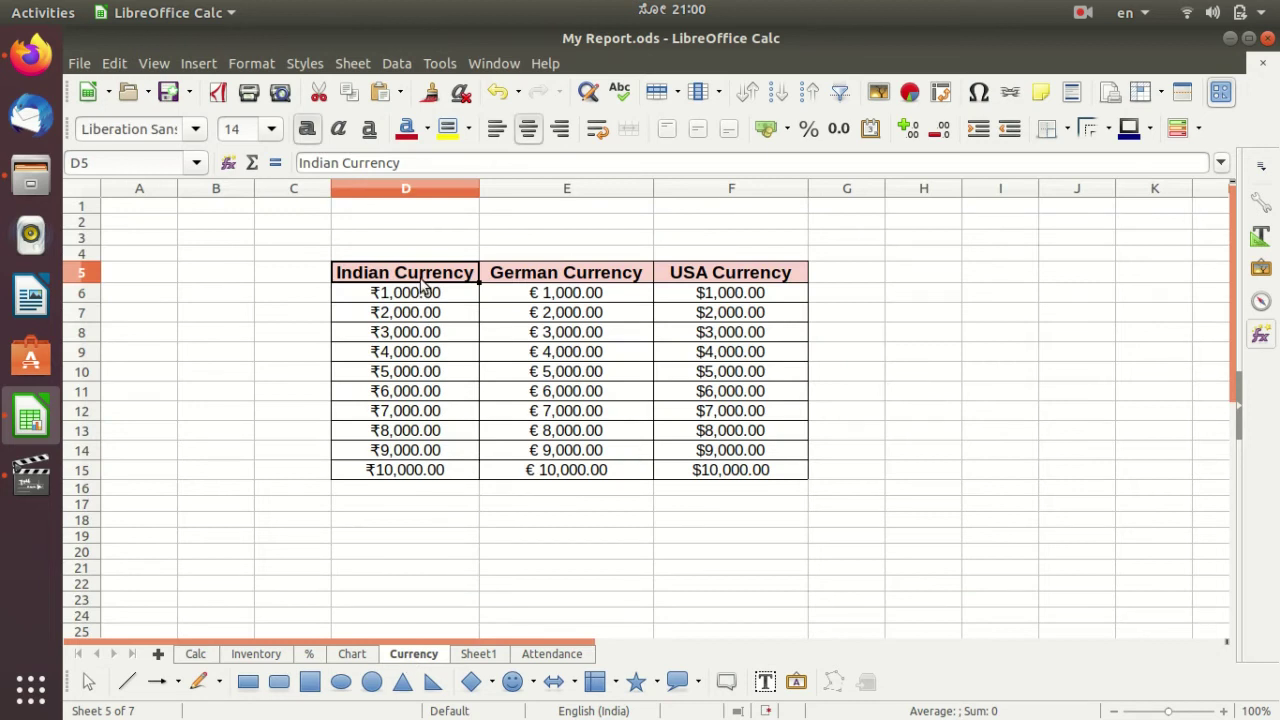
{"action": "left_click", "coordinate": [789, 131]}
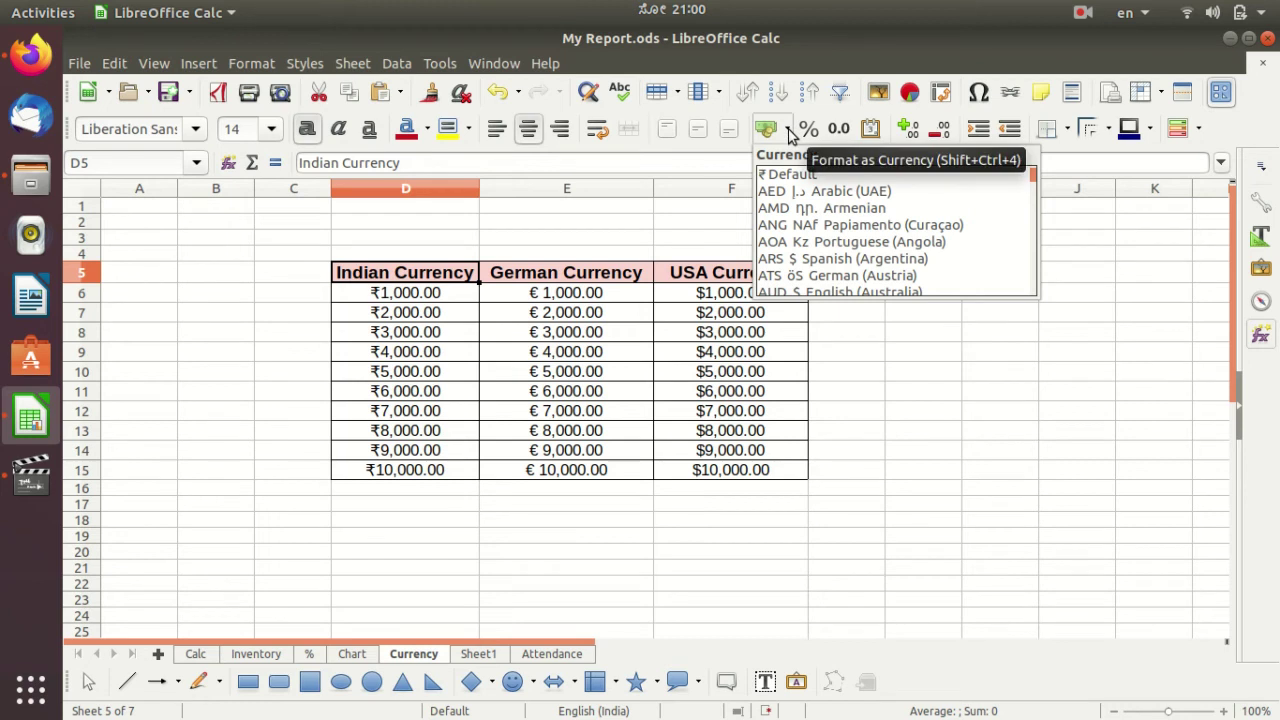
{"action": "left_click", "coordinate": [455, 273]}
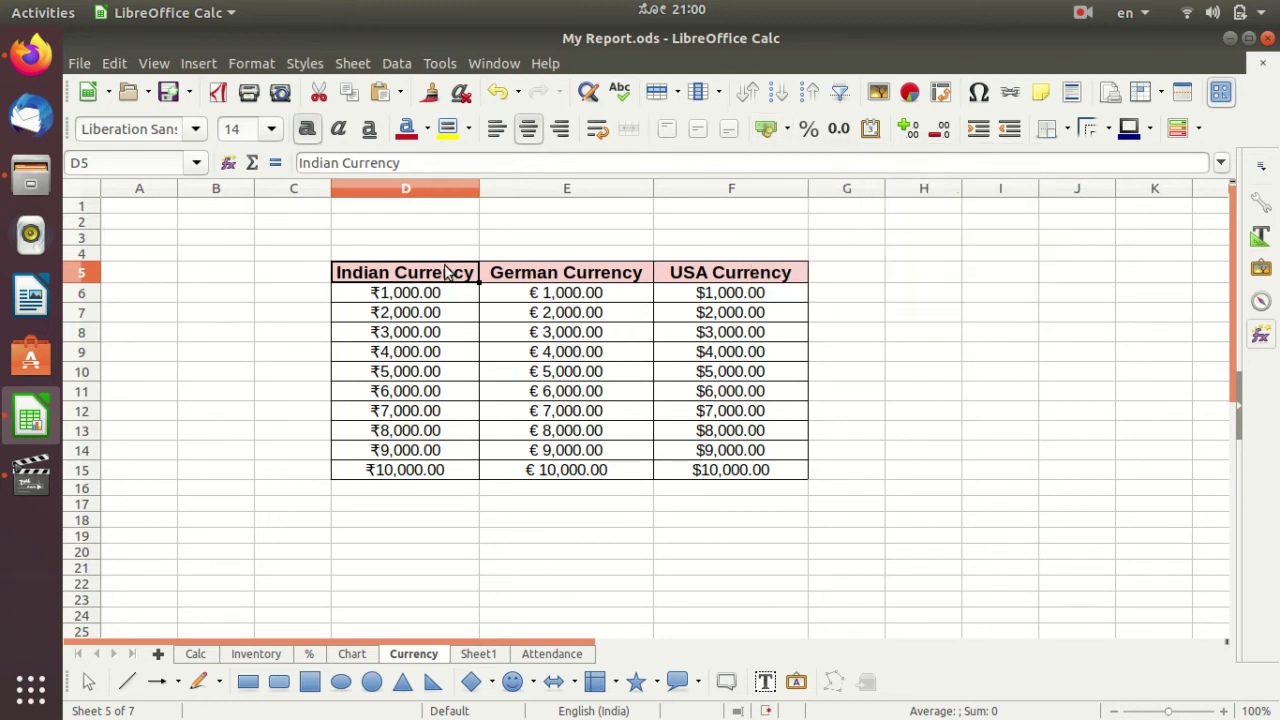
{"action": "left_click", "coordinate": [678, 277]}
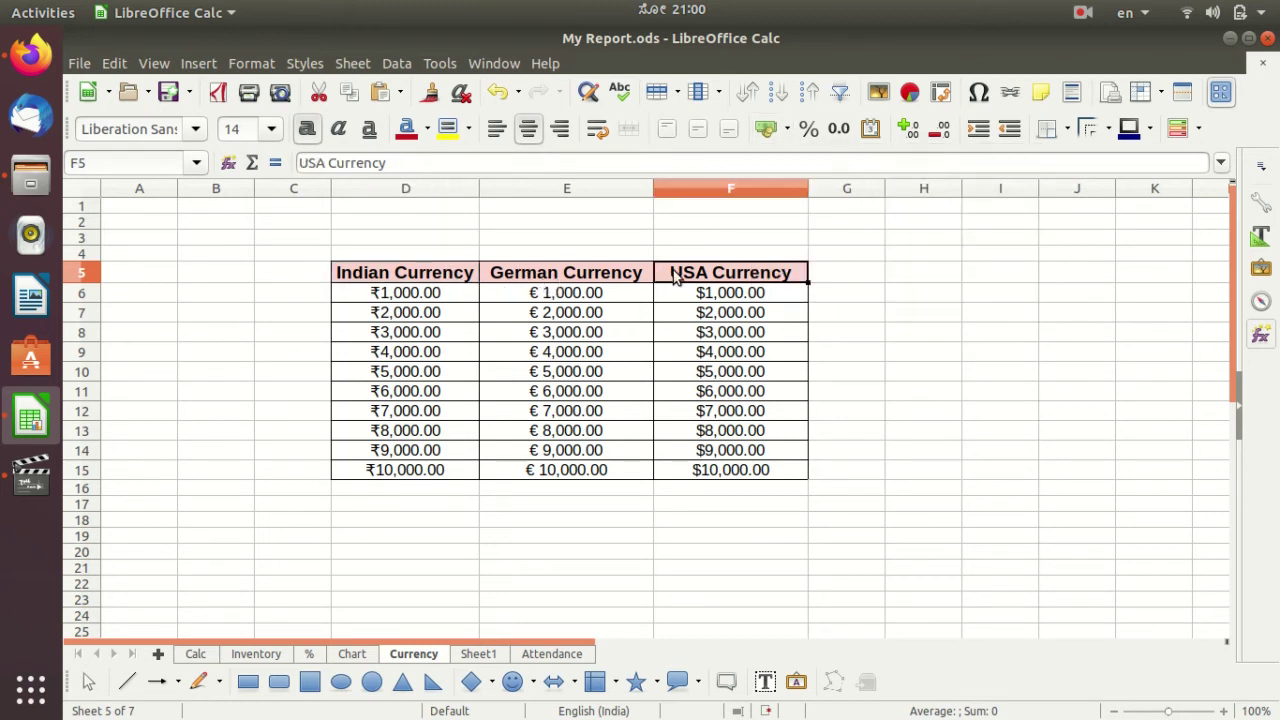
{"action": "left_click", "coordinate": [787, 130]}
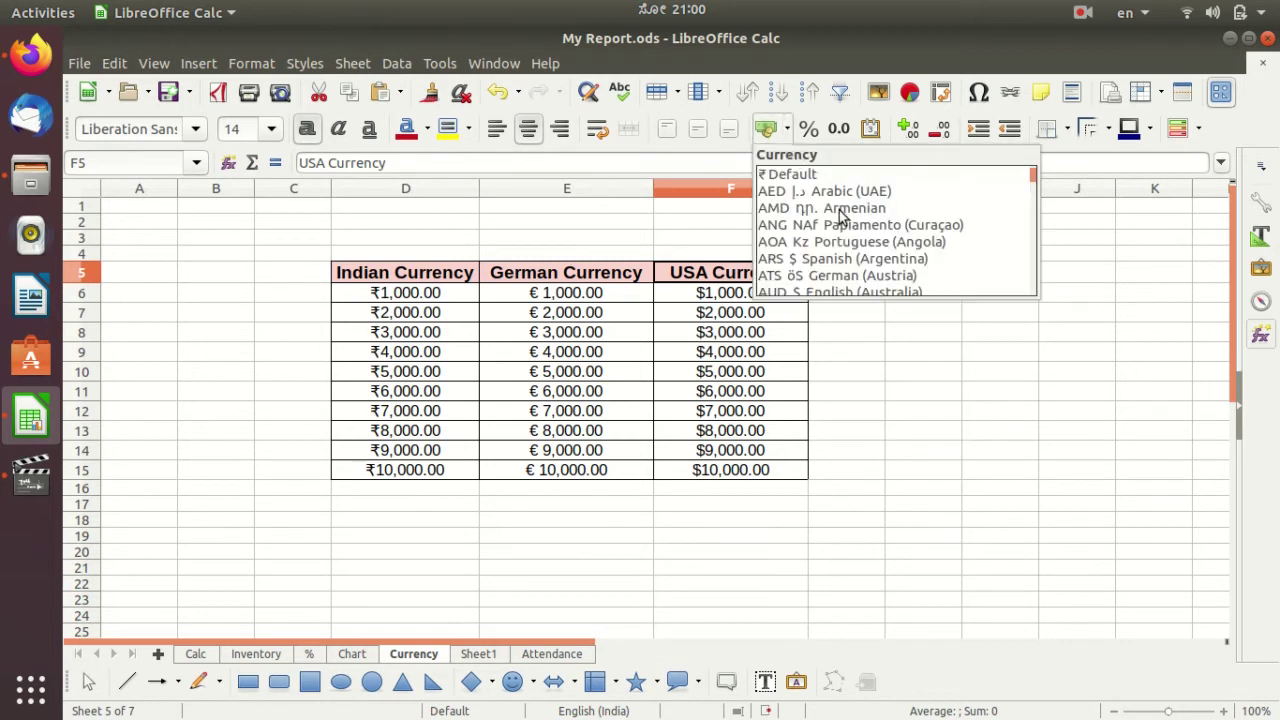
{"action": "scroll", "coordinate": [843, 217], "scroll_direction": "down", "scroll_amount": 4}
{"action": "scroll", "coordinate": [843, 217], "scroll_direction": "down", "scroll_amount": 5}
{"action": "scroll", "coordinate": [843, 217], "scroll_direction": "down", "scroll_amount": 5}
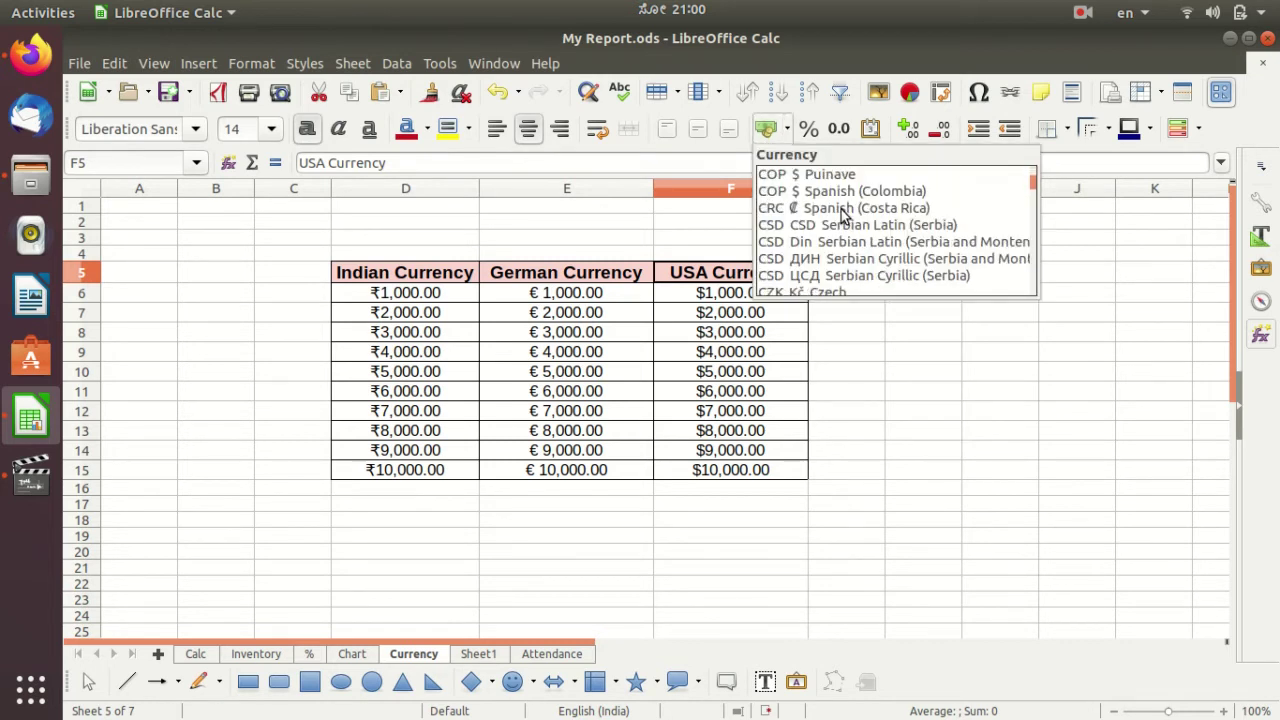
{"action": "scroll", "coordinate": [843, 217], "scroll_direction": "down", "scroll_amount": 2}
{"action": "scroll", "coordinate": [843, 217], "scroll_direction": "down", "scroll_amount": 5}
{"action": "scroll", "coordinate": [843, 217], "scroll_direction": "down", "scroll_amount": 4}
{"action": "scroll", "coordinate": [843, 217], "scroll_direction": "down", "scroll_amount": 2}
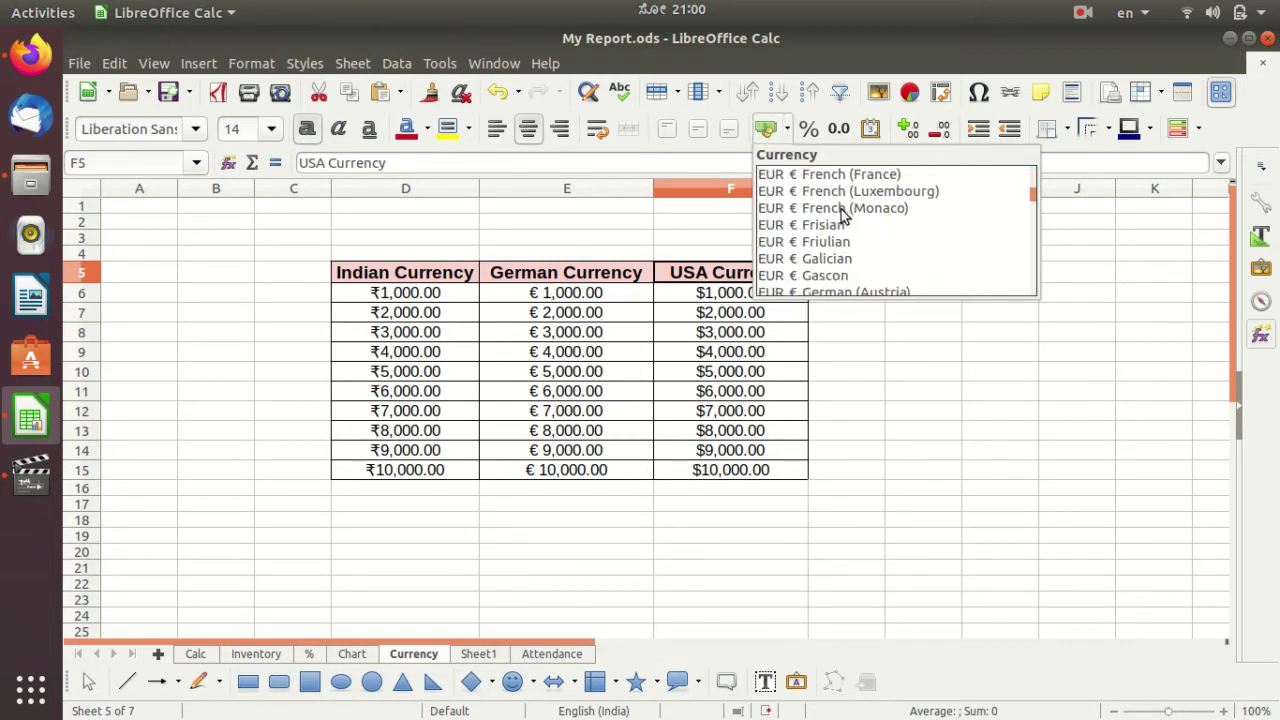
{"action": "scroll", "coordinate": [843, 217], "scroll_direction": "down", "scroll_amount": 4}
{"action": "scroll", "coordinate": [843, 217], "scroll_direction": "down", "scroll_amount": 6}
{"action": "scroll", "coordinate": [843, 217], "scroll_direction": "down", "scroll_amount": 2}
{"action": "scroll", "coordinate": [843, 217], "scroll_direction": "down", "scroll_amount": 5}
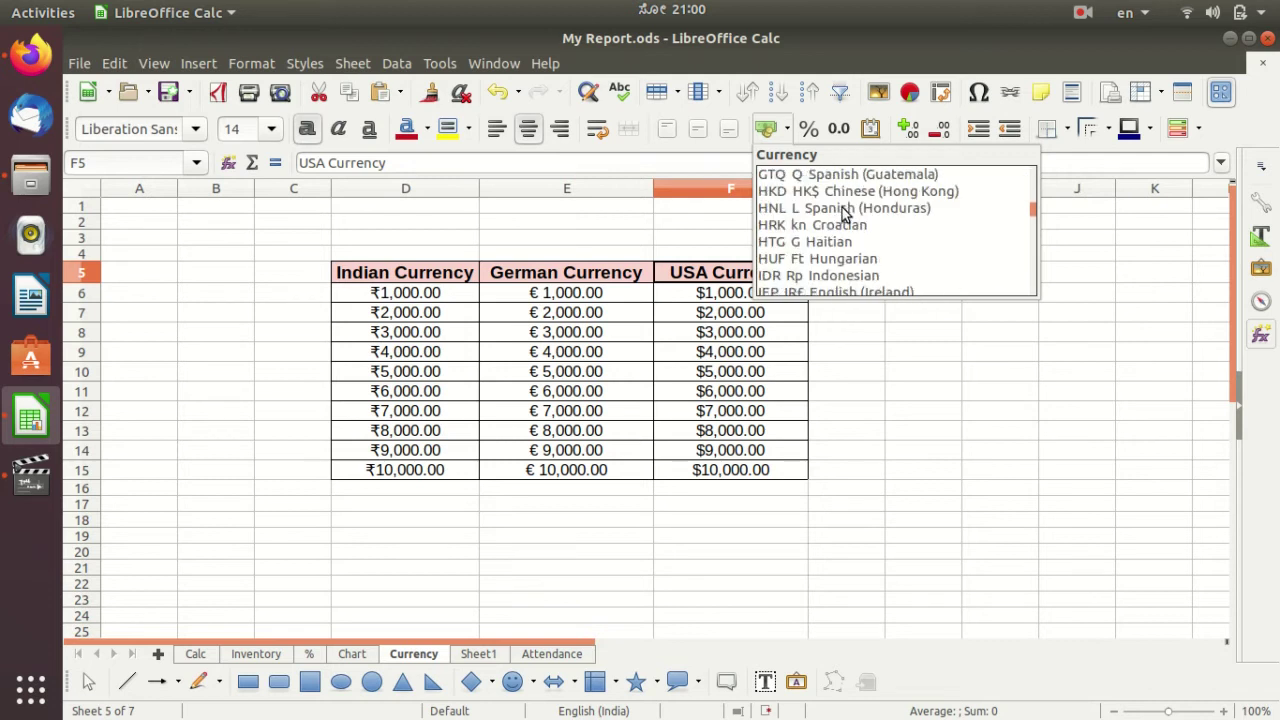
{"action": "scroll", "coordinate": [843, 217], "scroll_direction": "down", "scroll_amount": 5}
{"action": "scroll", "coordinate": [843, 215], "scroll_direction": "down", "scroll_amount": 6}
{"action": "scroll", "coordinate": [843, 215], "scroll_direction": "down", "scroll_amount": 4}
{"action": "scroll", "coordinate": [843, 215], "scroll_direction": "down", "scroll_amount": 6}
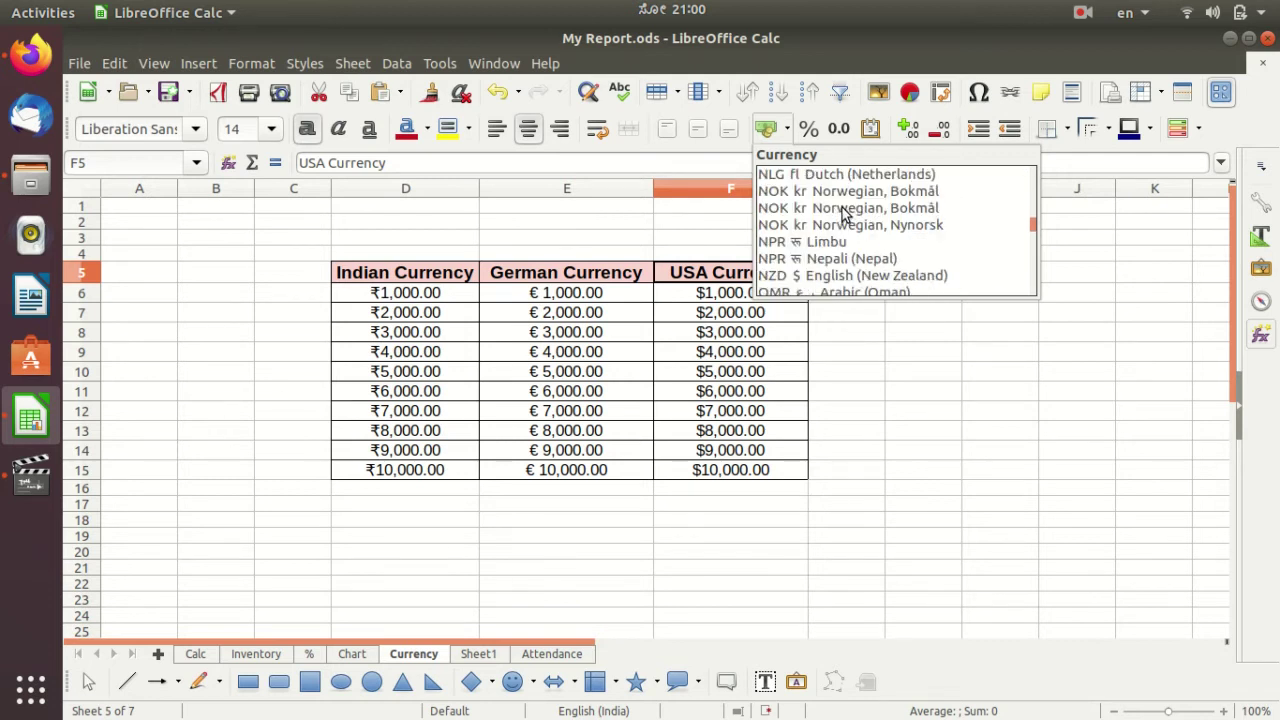
{"action": "scroll", "coordinate": [843, 215], "scroll_direction": "down", "scroll_amount": 6}
{"action": "scroll", "coordinate": [843, 215], "scroll_direction": "down", "scroll_amount": 2}
{"action": "scroll", "coordinate": [843, 215], "scroll_direction": "down", "scroll_amount": 3}
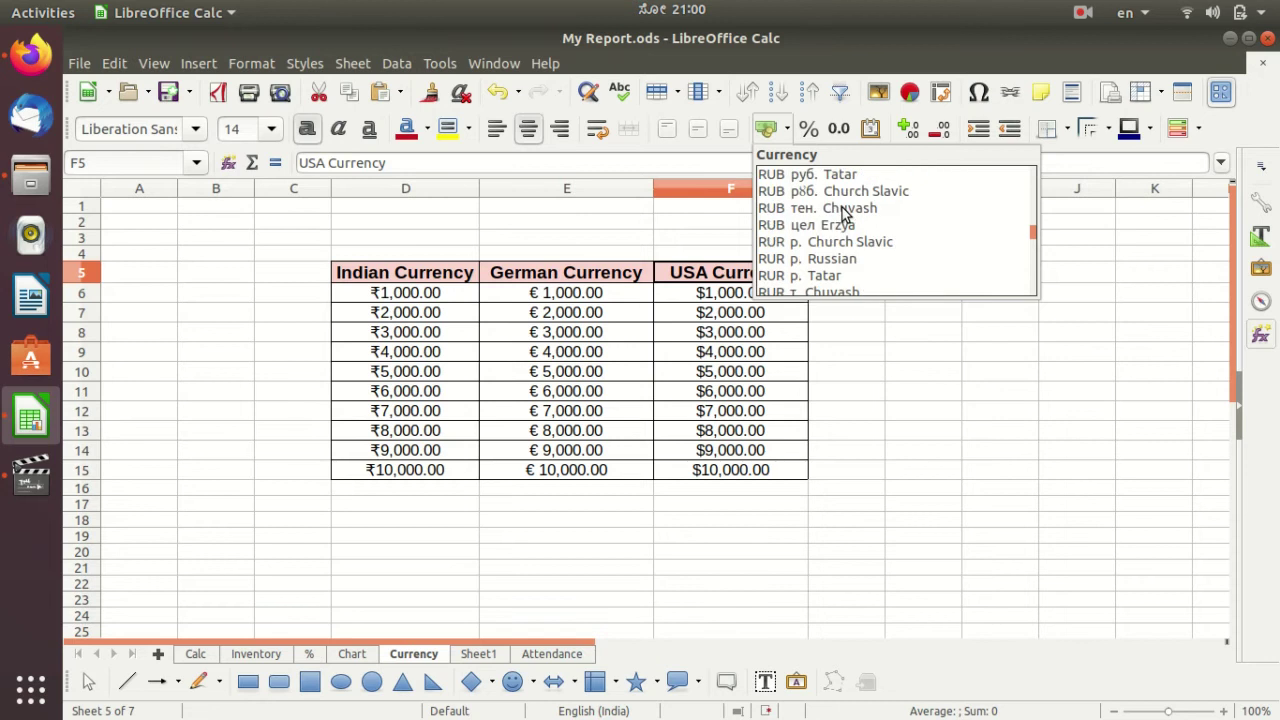
{"action": "scroll", "coordinate": [843, 215], "scroll_direction": "down", "scroll_amount": 5}
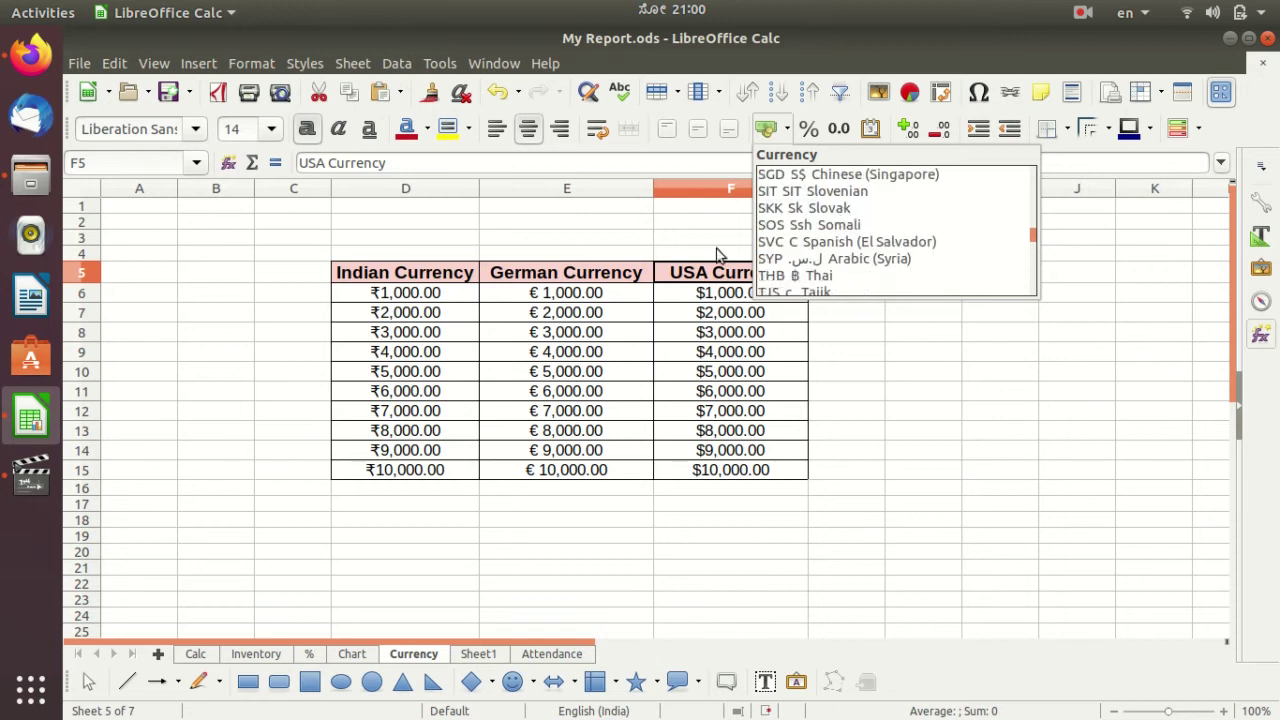
{"action": "left_click", "coordinate": [455, 285]}
{"action": "mouse_move", "coordinate": [418, 276]}
{"action": "left_mouse_down"}
{"action": "mouse_move", "coordinate": [600, 335]}
{"action": "mouse_move", "coordinate": [737, 469]}
{"action": "left_mouse_up"}
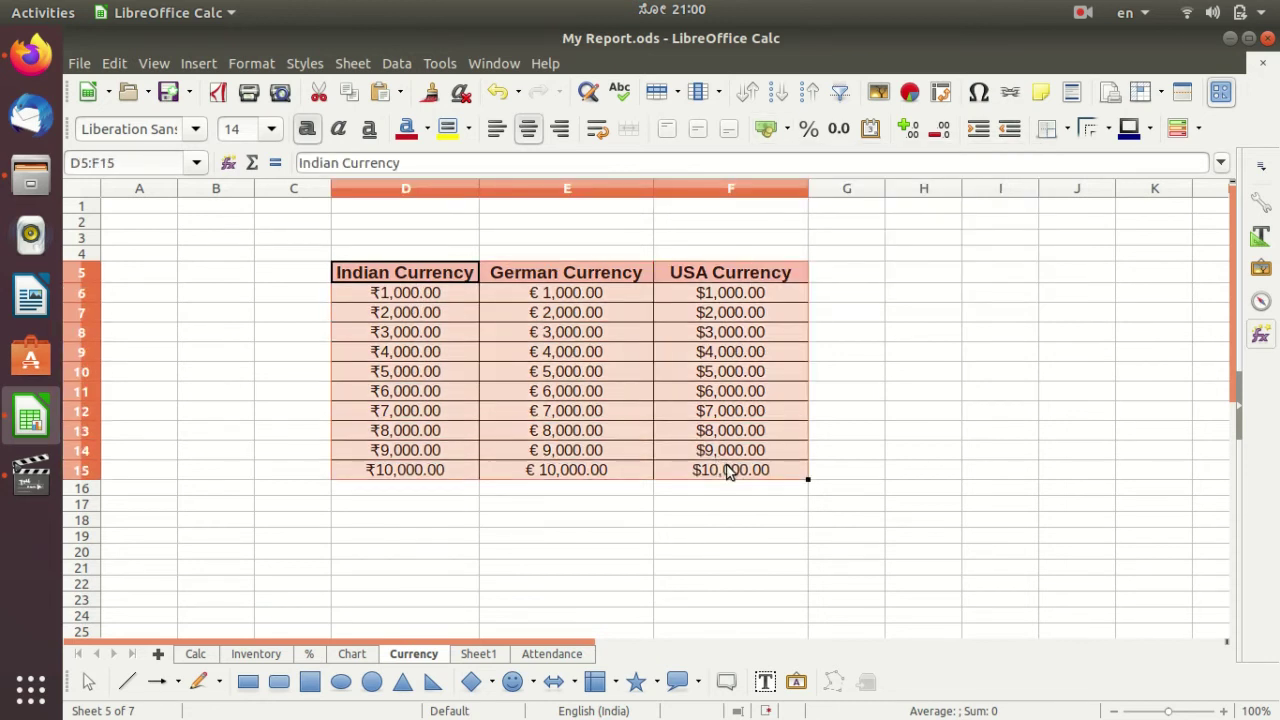
{"action": "left_click", "coordinate": [990, 372]}
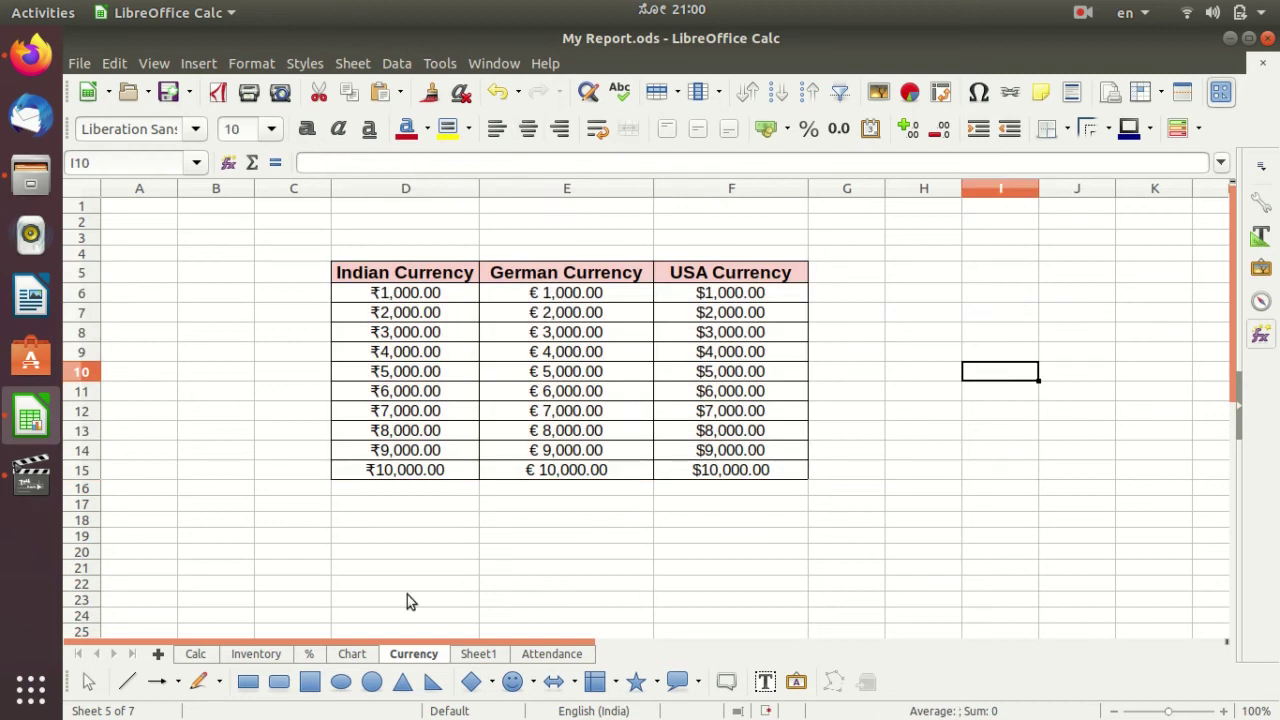
{"action": "left_click", "coordinate": [192, 656]}
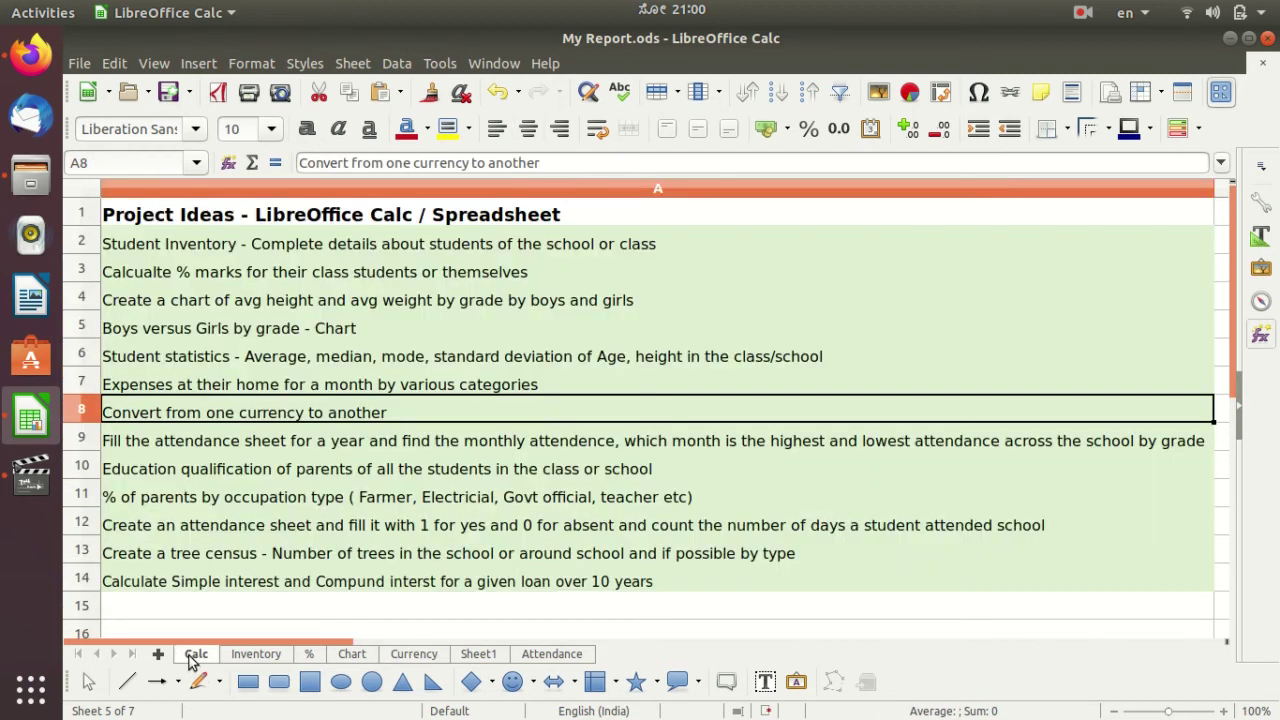
Step: Go from the attendance idea in row 9 to the Attendance sheet's names and first entry D6
{"action": "left_click", "coordinate": [300, 447]}
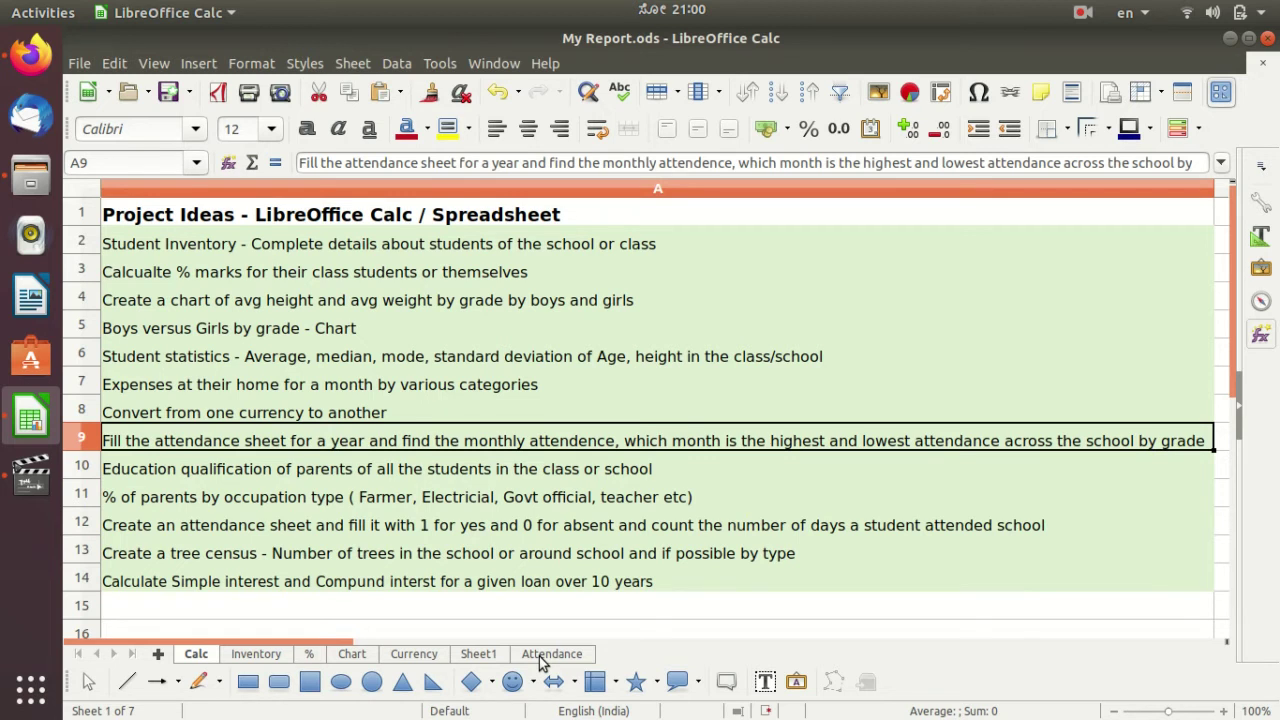
{"action": "left_click", "coordinate": [540, 656]}
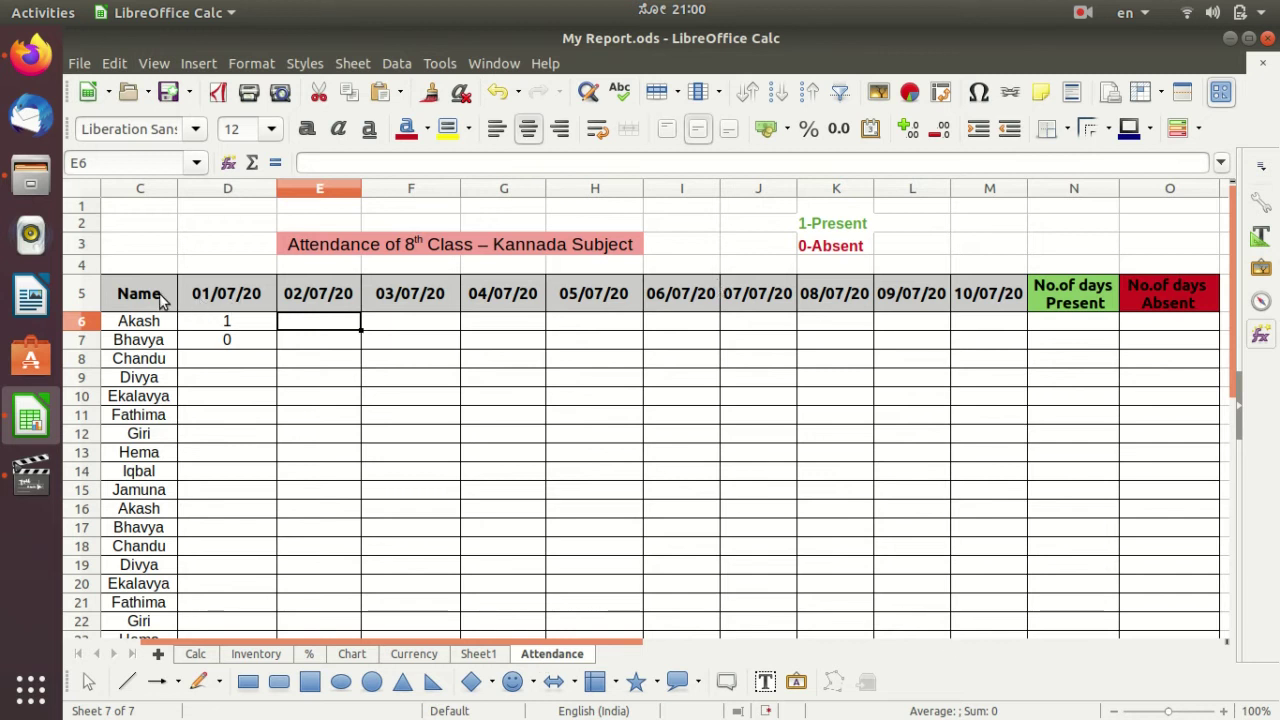
{"action": "left_click", "coordinate": [360, 250]}
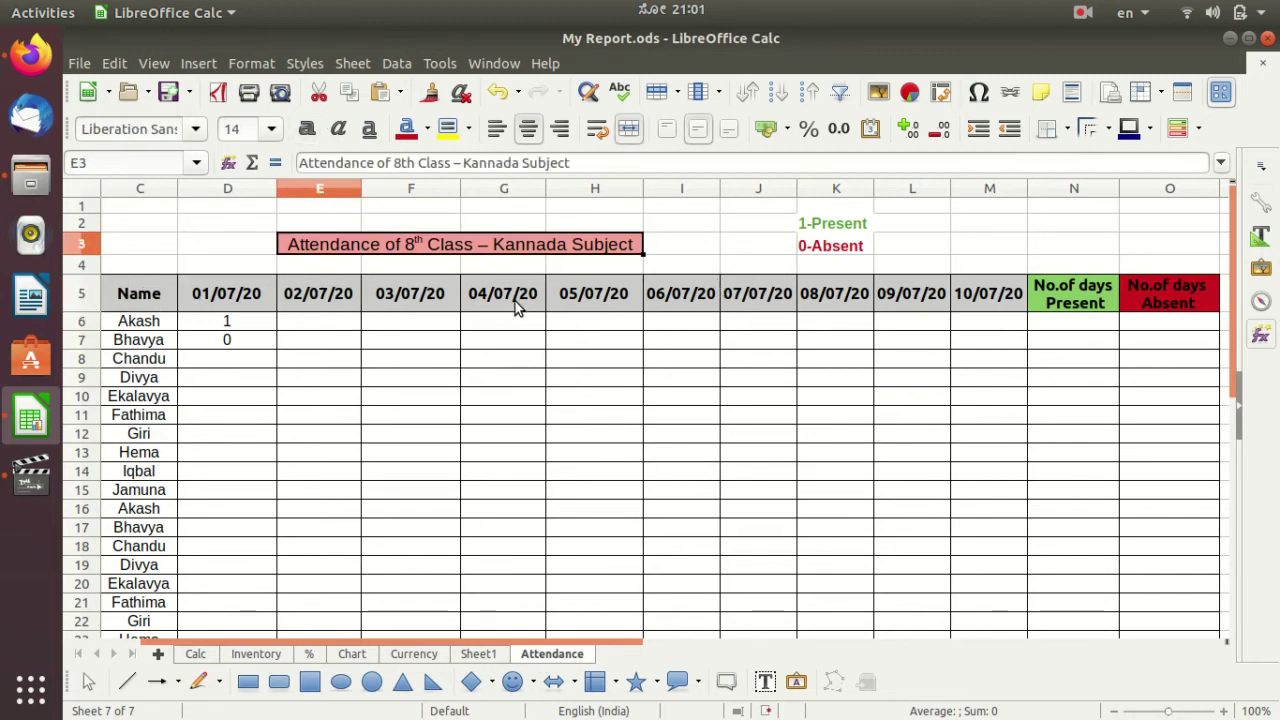
{"action": "left_click", "coordinate": [212, 322]}
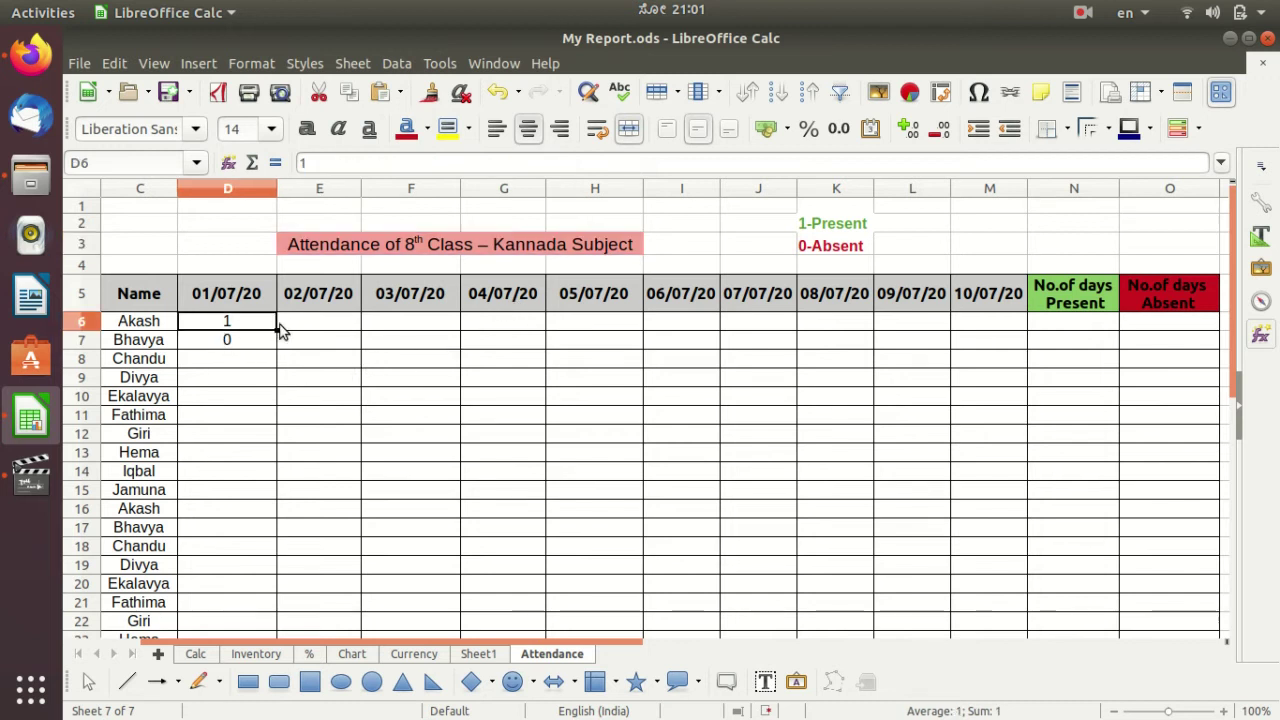
{"action": "mouse_move", "coordinate": [145, 321]}
{"action": "left_mouse_down"}
{"action": "mouse_move", "coordinate": [150, 650]}
{"action": "mouse_move", "coordinate": [153, 549]}
{"action": "left_mouse_up"}
{"action": "scroll", "coordinate": [153, 556], "scroll_direction": "up", "scroll_amount": 2}
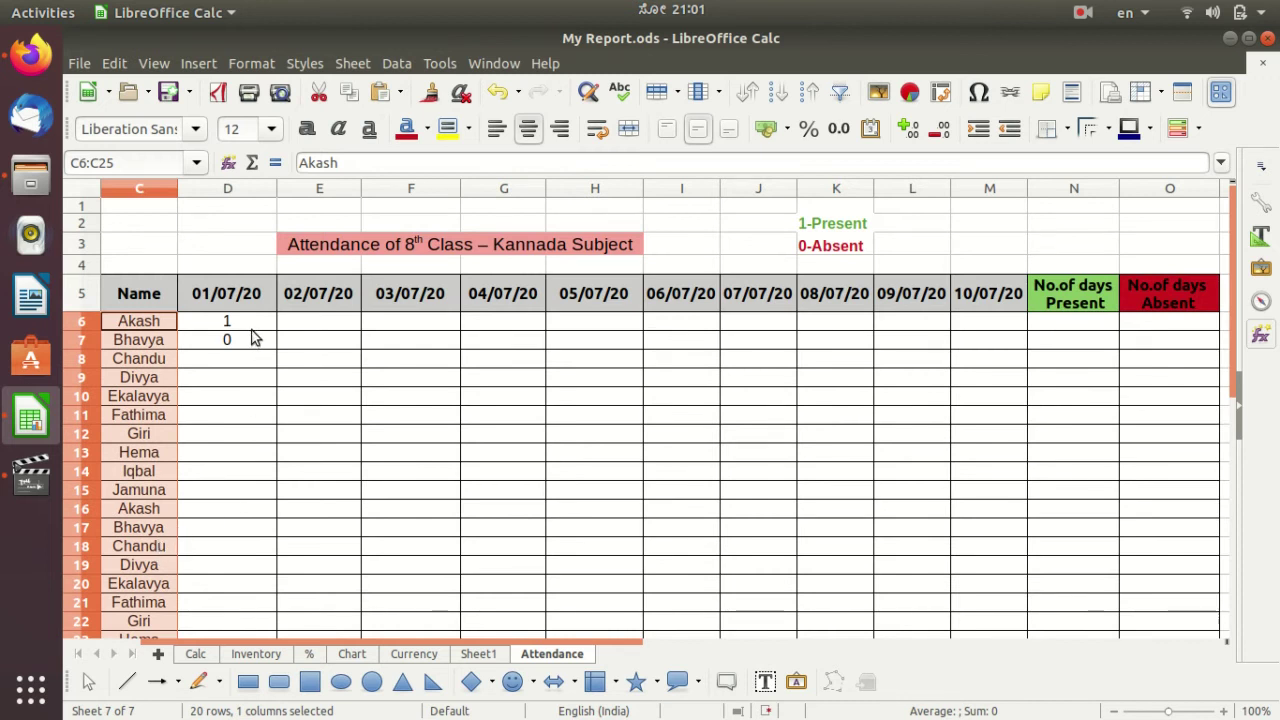
{"action": "left_click", "coordinate": [251, 324]}
Step: Review date headings D5:M5, the days Present/Absent headings, and the 1-Present/0-Absent legend
{"action": "left_click", "coordinate": [348, 294]}
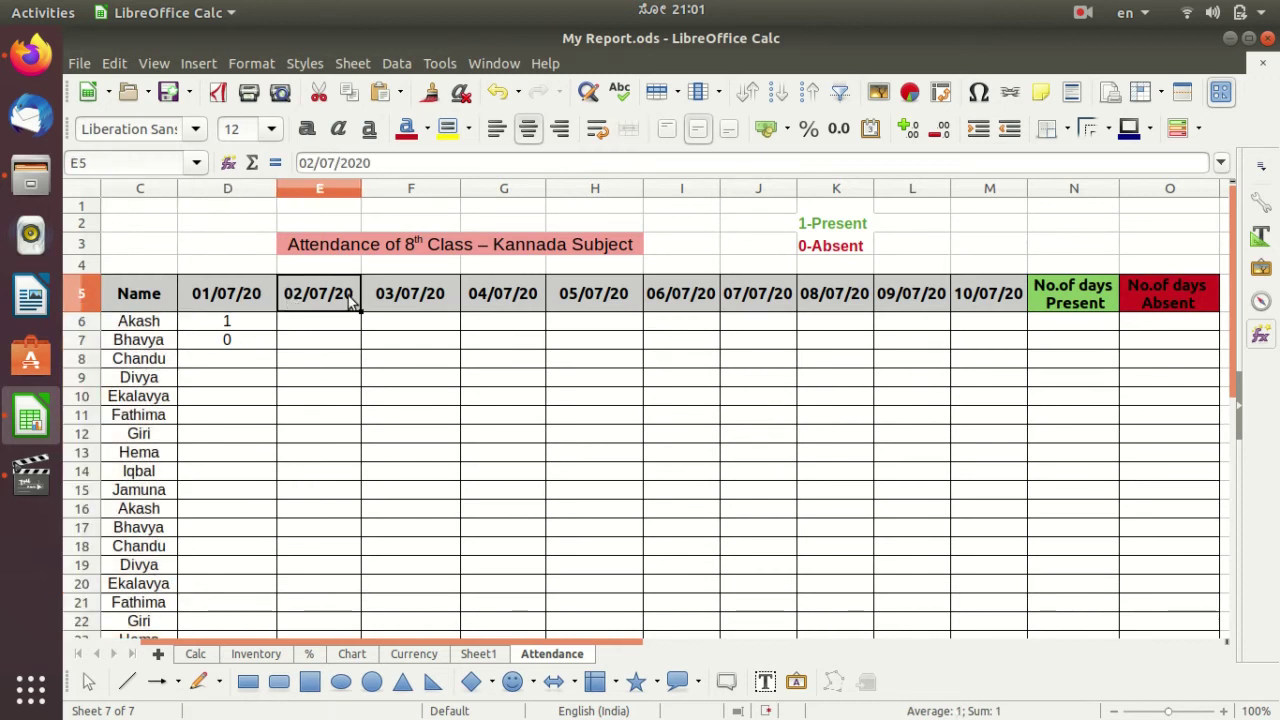
{"action": "left_click_drag", "start_coordinate": [196, 294], "coordinate": [987, 286]}
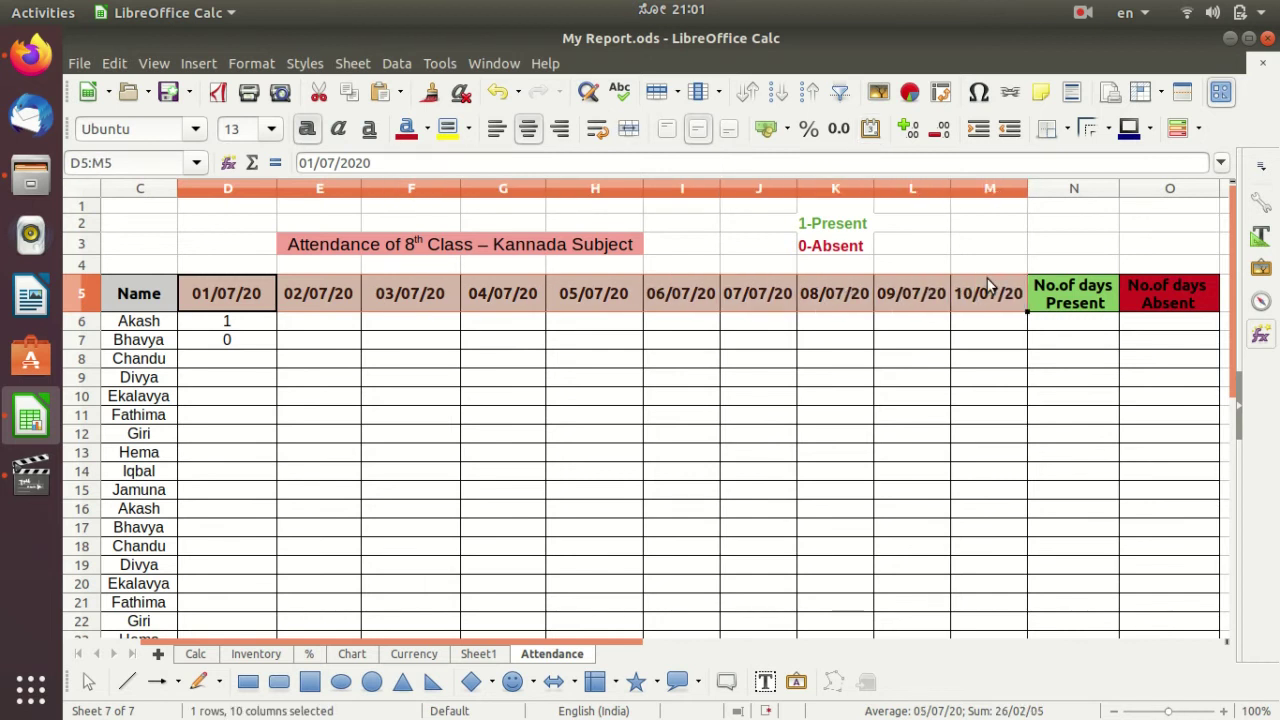
{"action": "left_click", "coordinate": [878, 292]}
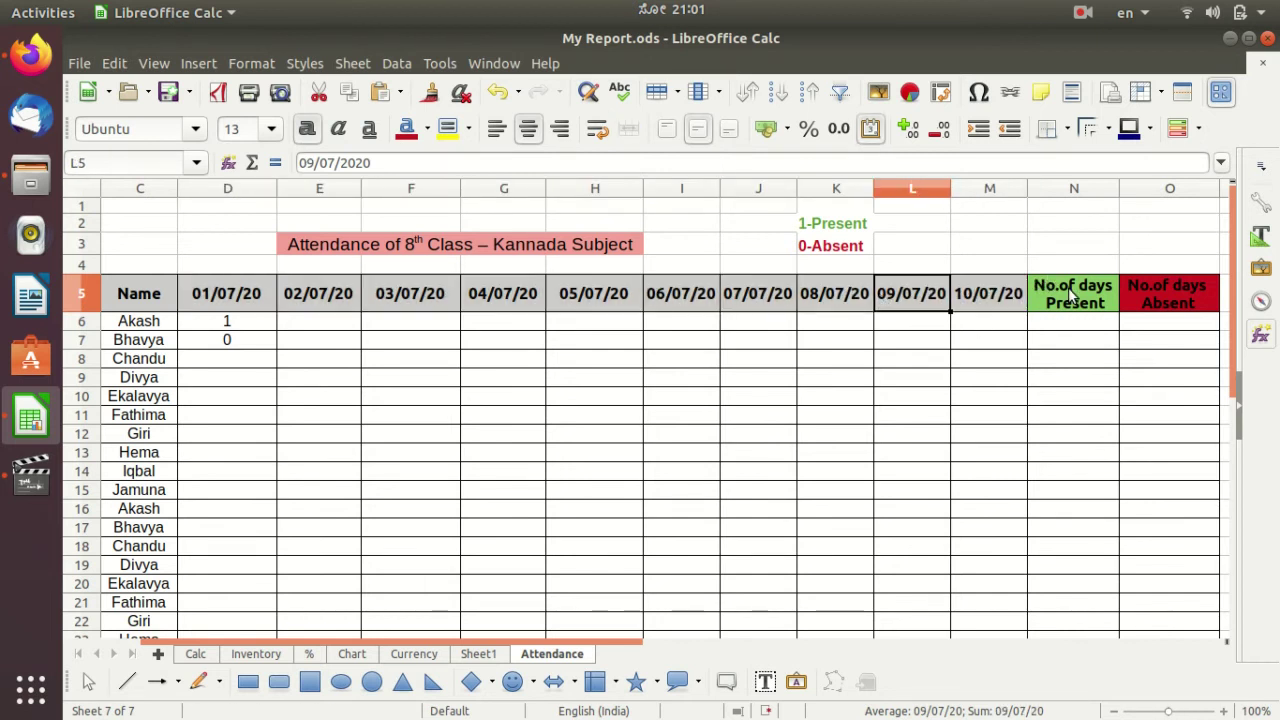
{"action": "left_click", "coordinate": [1071, 295]}
{"action": "left_click", "coordinate": [1140, 302]}
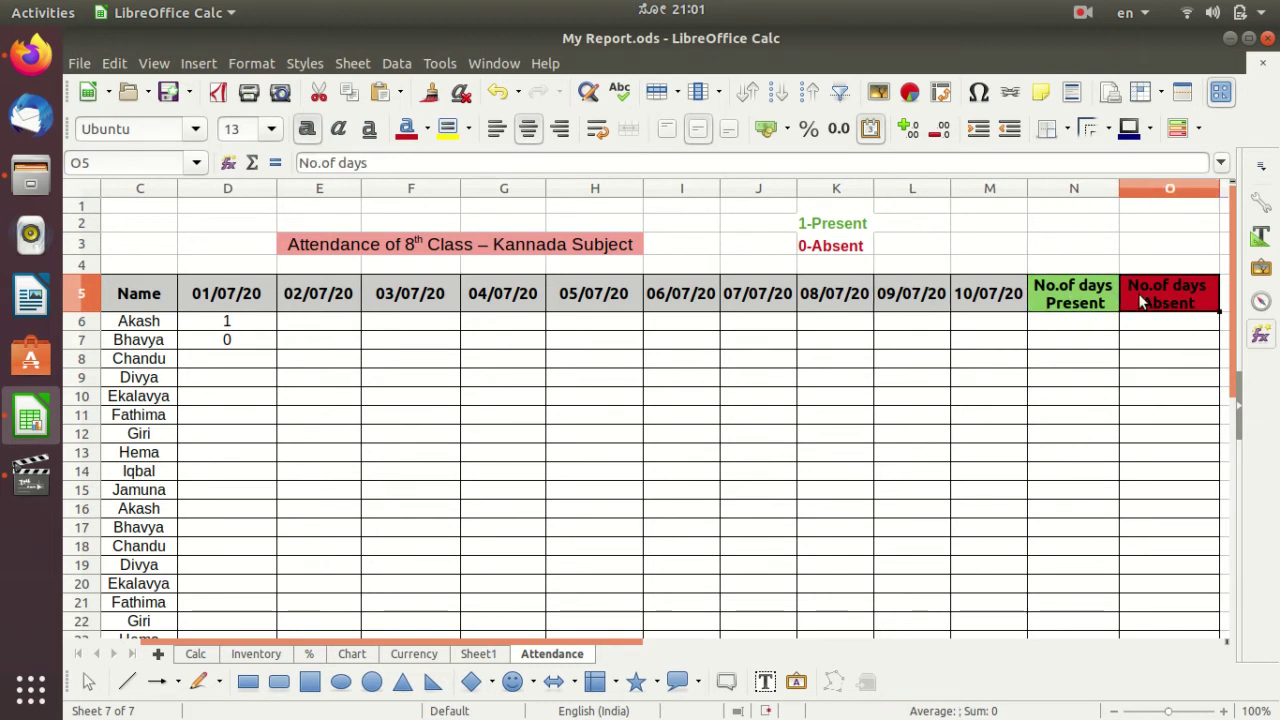
{"action": "left_click", "coordinate": [845, 226]}
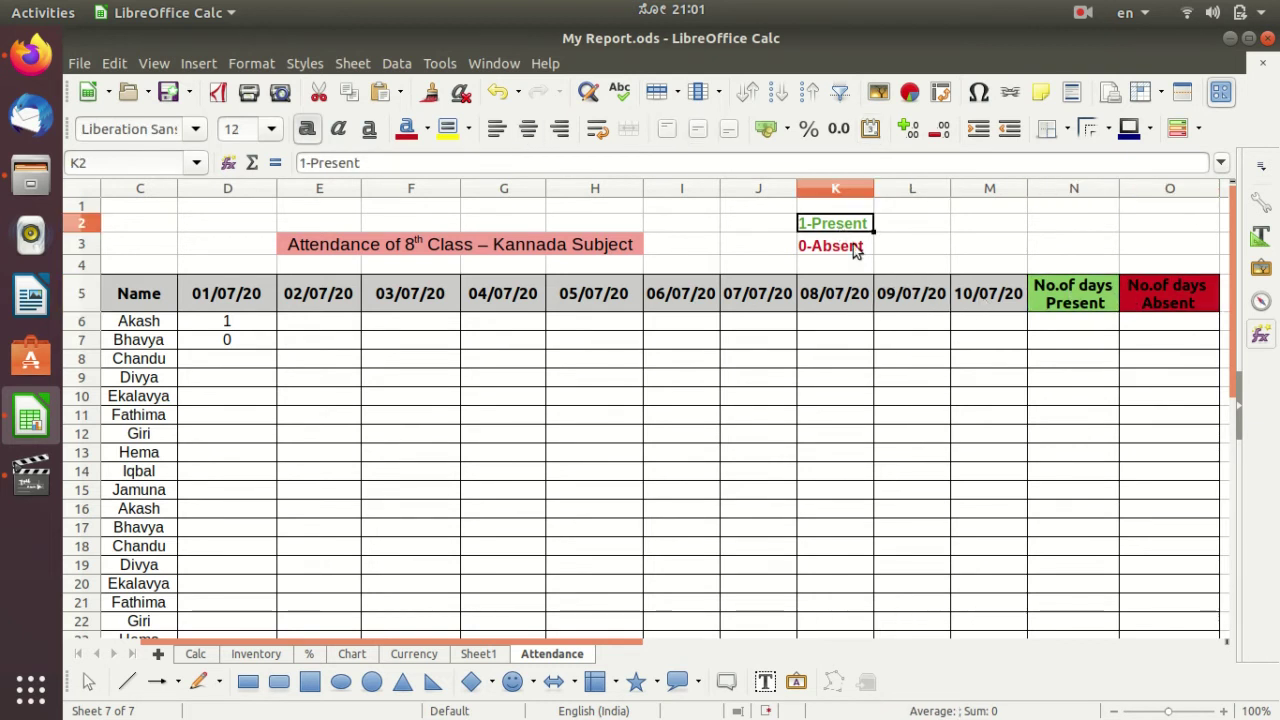
{"action": "left_click", "coordinate": [855, 256]}
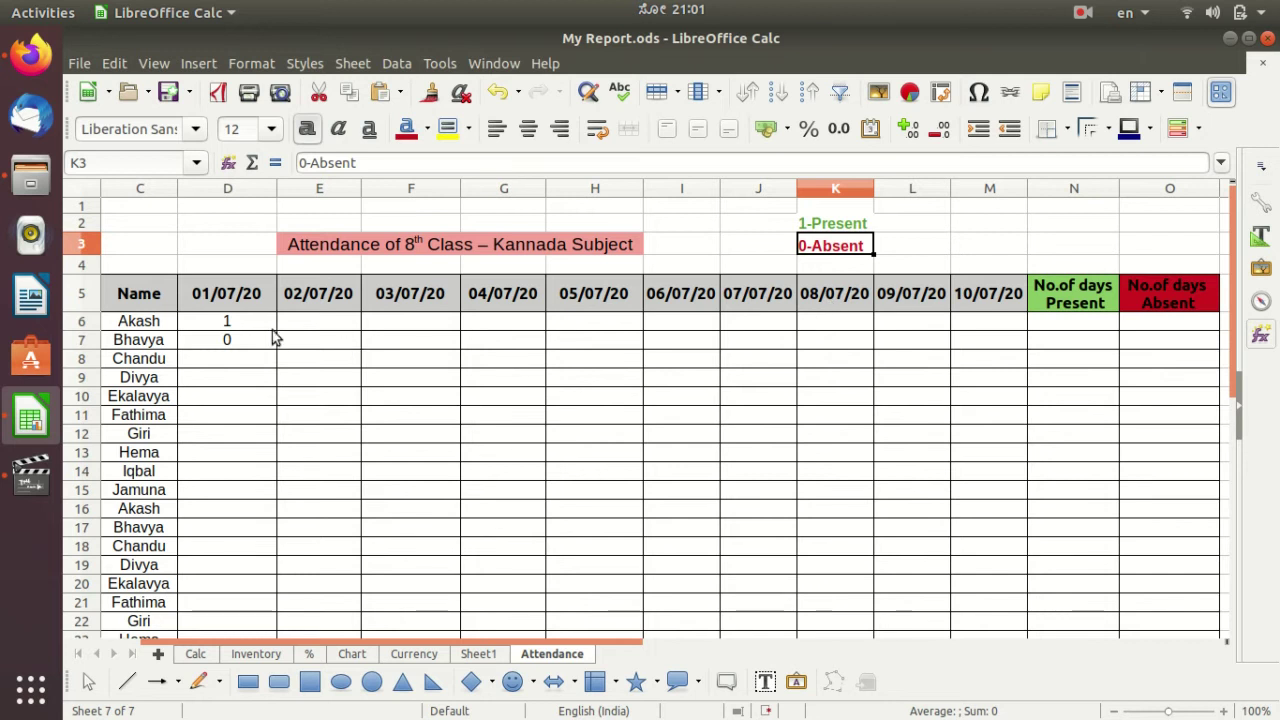
Step: Mark Akash 1 for 02/07/20 and 0 for 03/07/20 in the attendance register
{"action": "left_click", "coordinate": [241, 323]}
{"action": "left_click", "coordinate": [326, 329]}
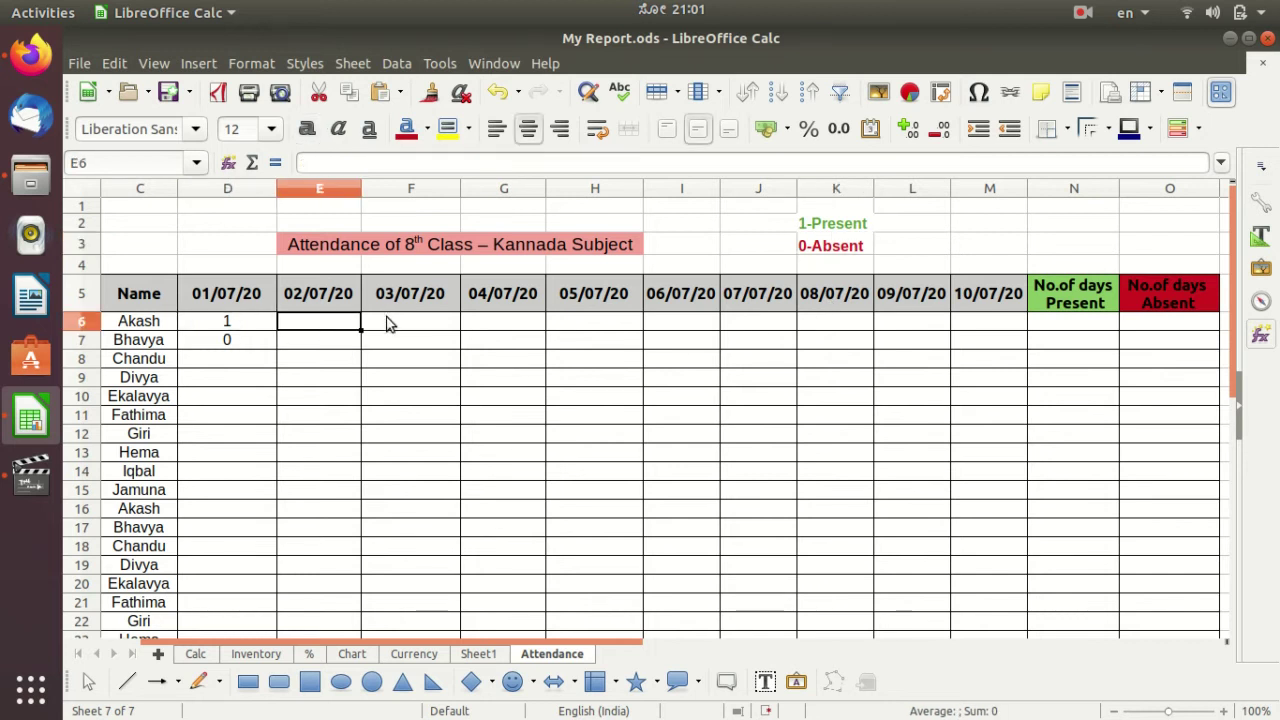
{"action": "type", "text": "1"}
{"action": "left_click", "coordinate": [398, 320]}
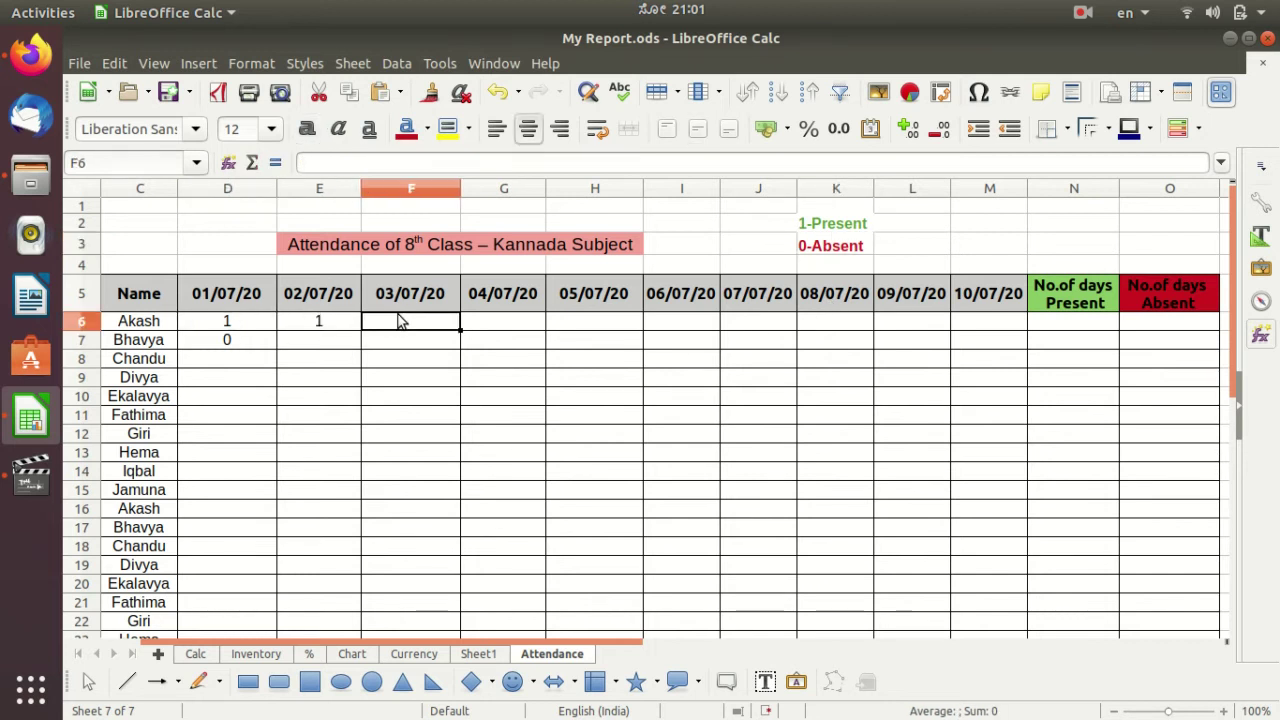
{"action": "type", "text": "0"}
{"action": "left_click", "coordinate": [474, 320]}
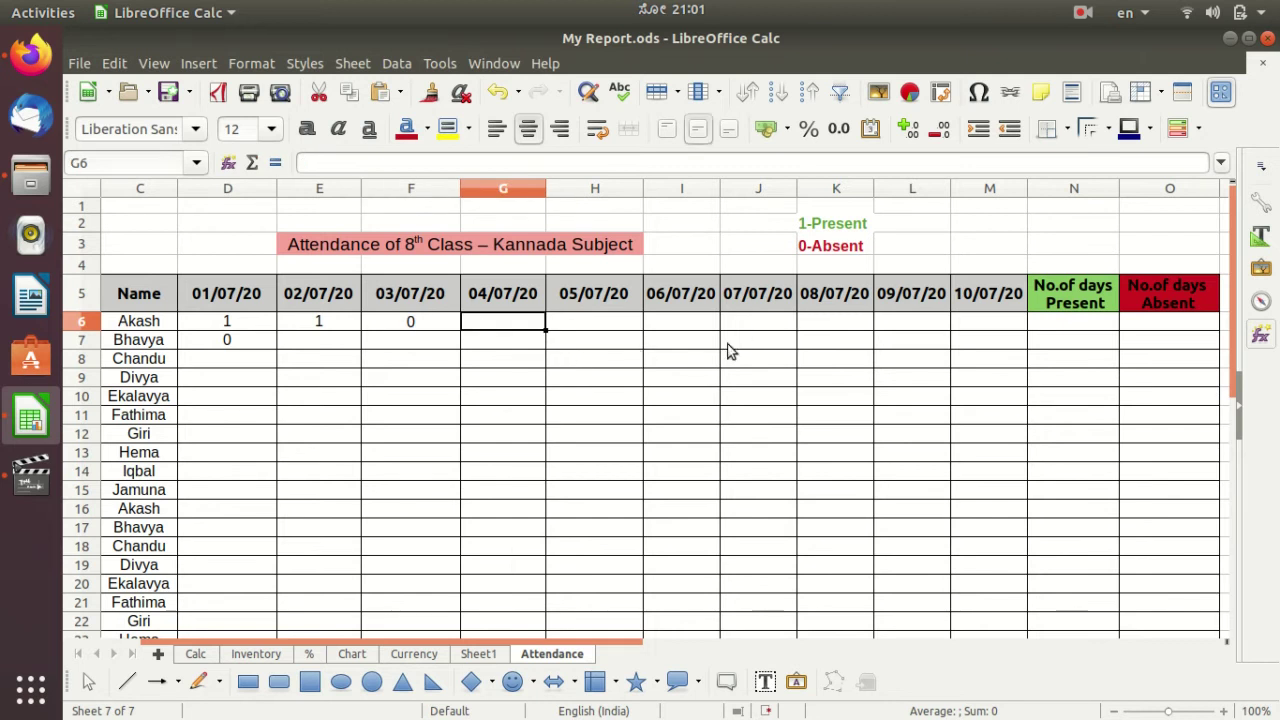
Step: Check Akash's No.of days Present cell and the empty attendance grid for the other students
{"action": "left_click", "coordinate": [1090, 326]}
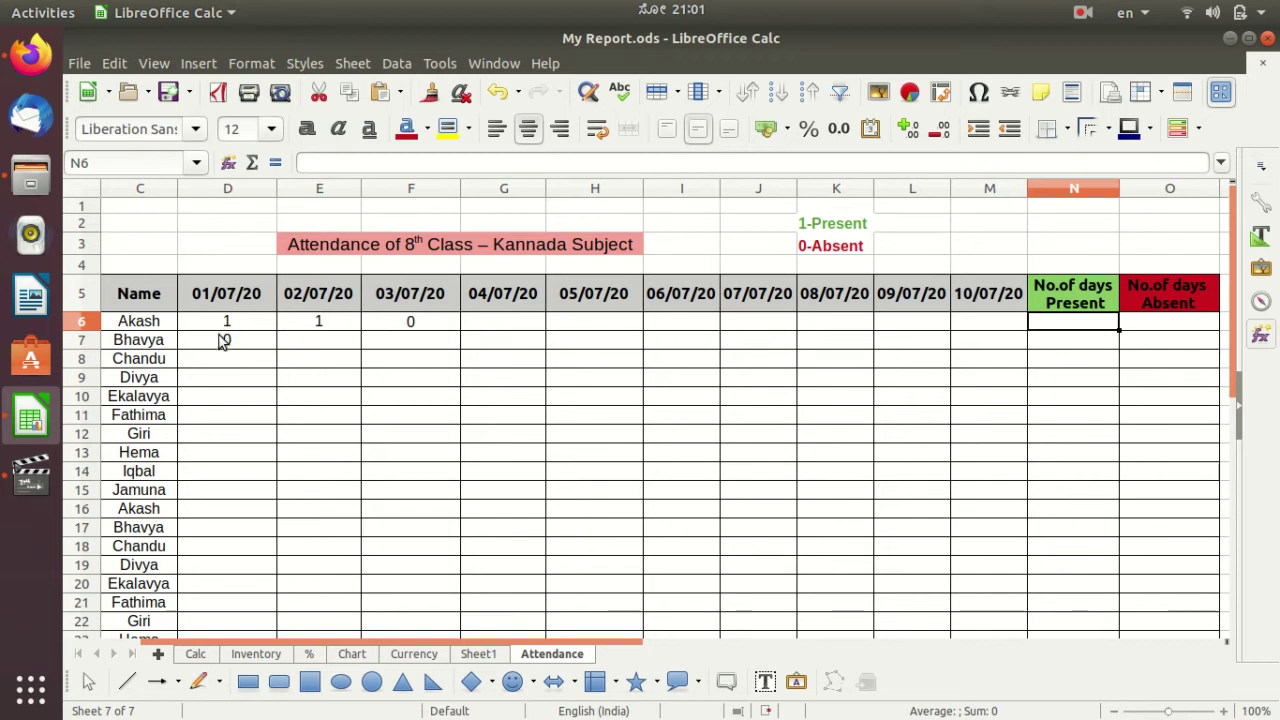
{"action": "mouse_move", "coordinate": [226, 340]}
{"action": "left_mouse_down"}
{"action": "mouse_move", "coordinate": [1105, 600]}
{"action": "mouse_move", "coordinate": [1103, 628]}
{"action": "left_mouse_up"}
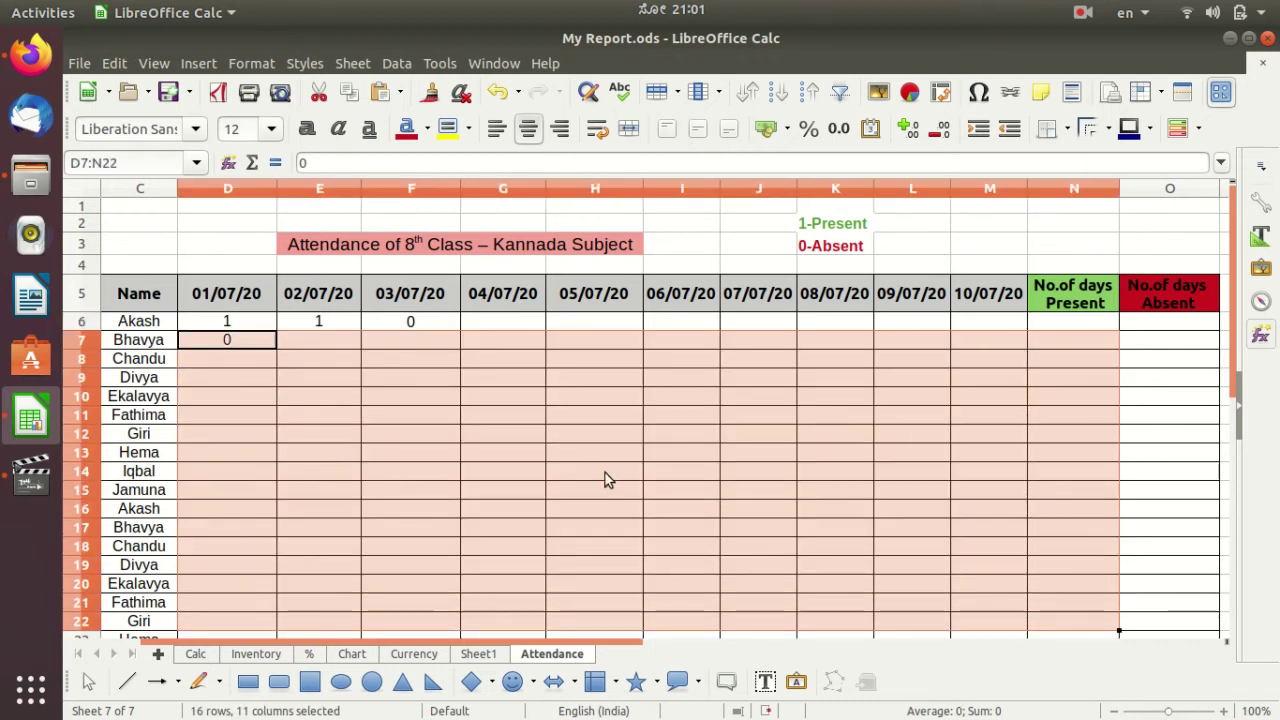
{"action": "left_click", "coordinate": [405, 322]}
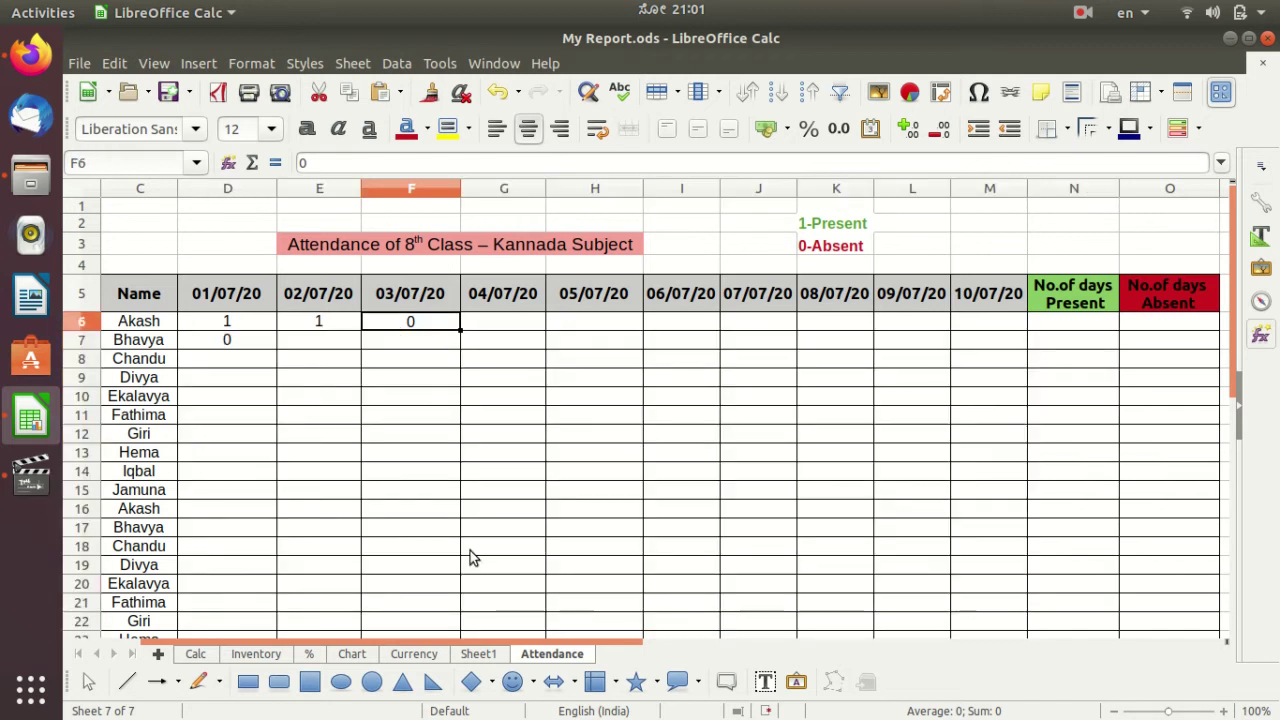
Step: Review the parent education project idea on the Calc sheet, then return to the Inventory sheet
{"action": "left_click", "coordinate": [196, 655]}
{"action": "left_click", "coordinate": [273, 474]}
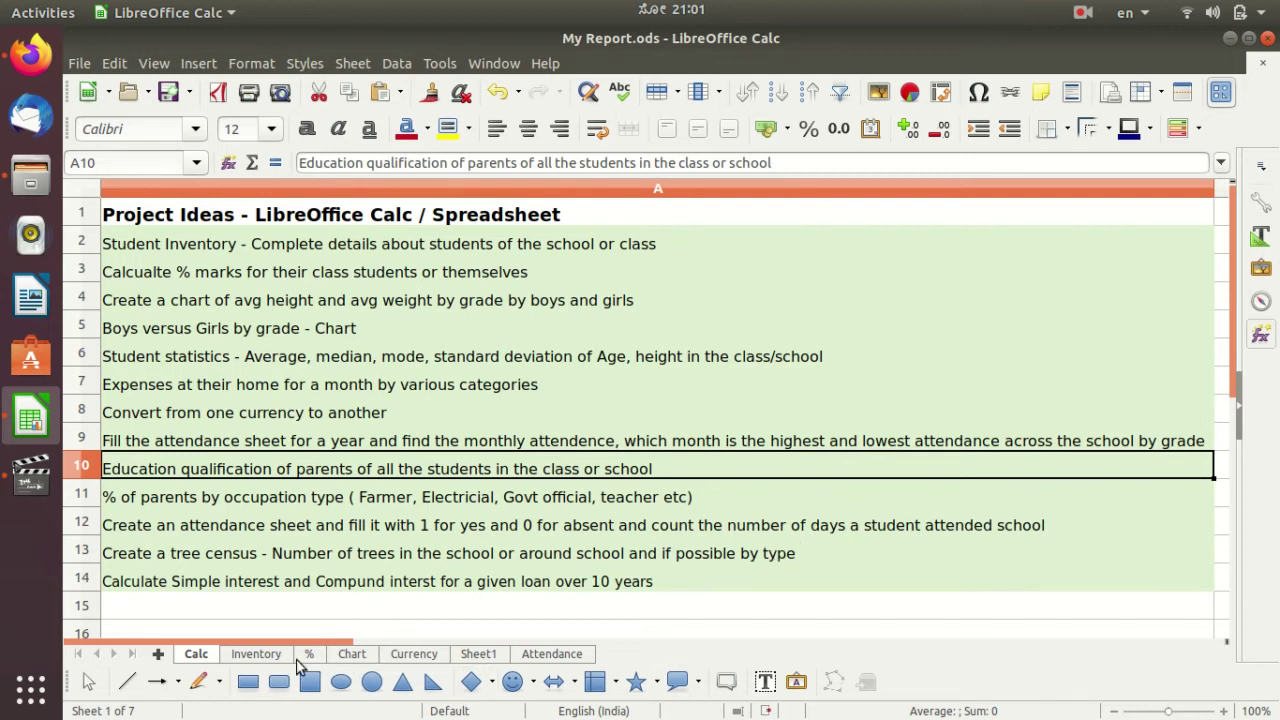
{"action": "left_click", "coordinate": [232, 656]}
{"action": "left_click", "coordinate": [567, 653]}
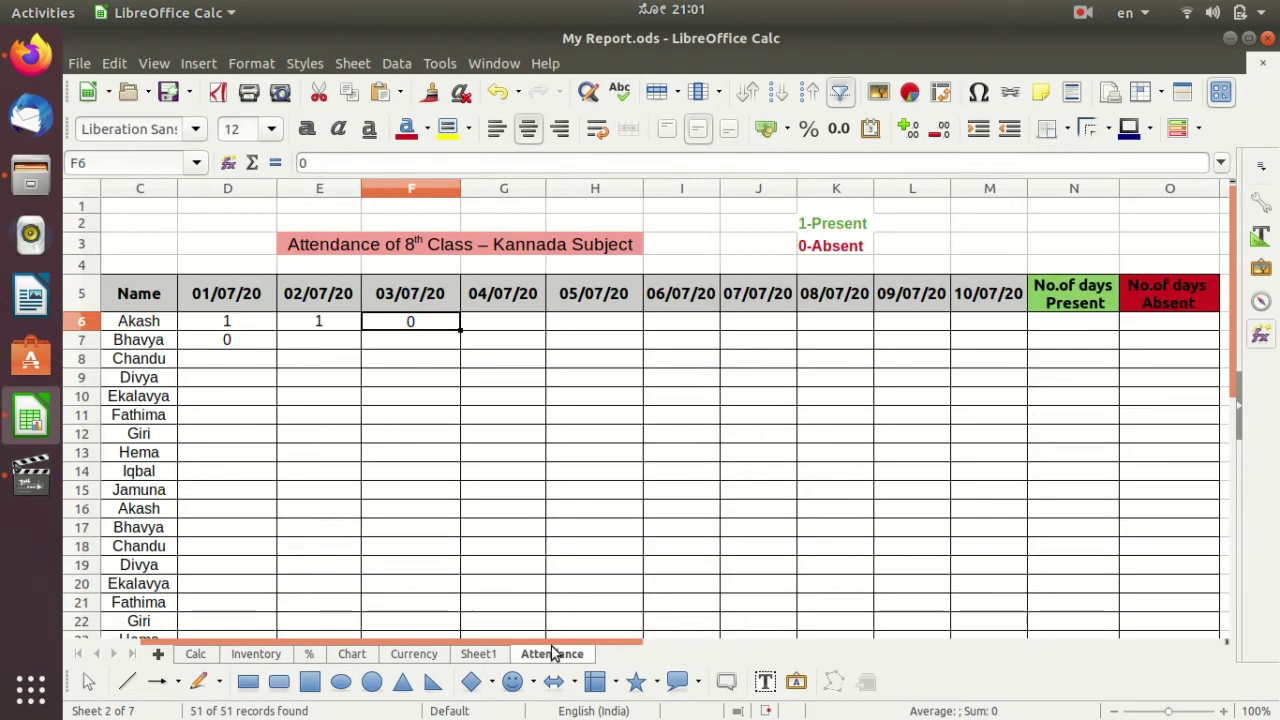
{"action": "left_click", "coordinate": [254, 659]}
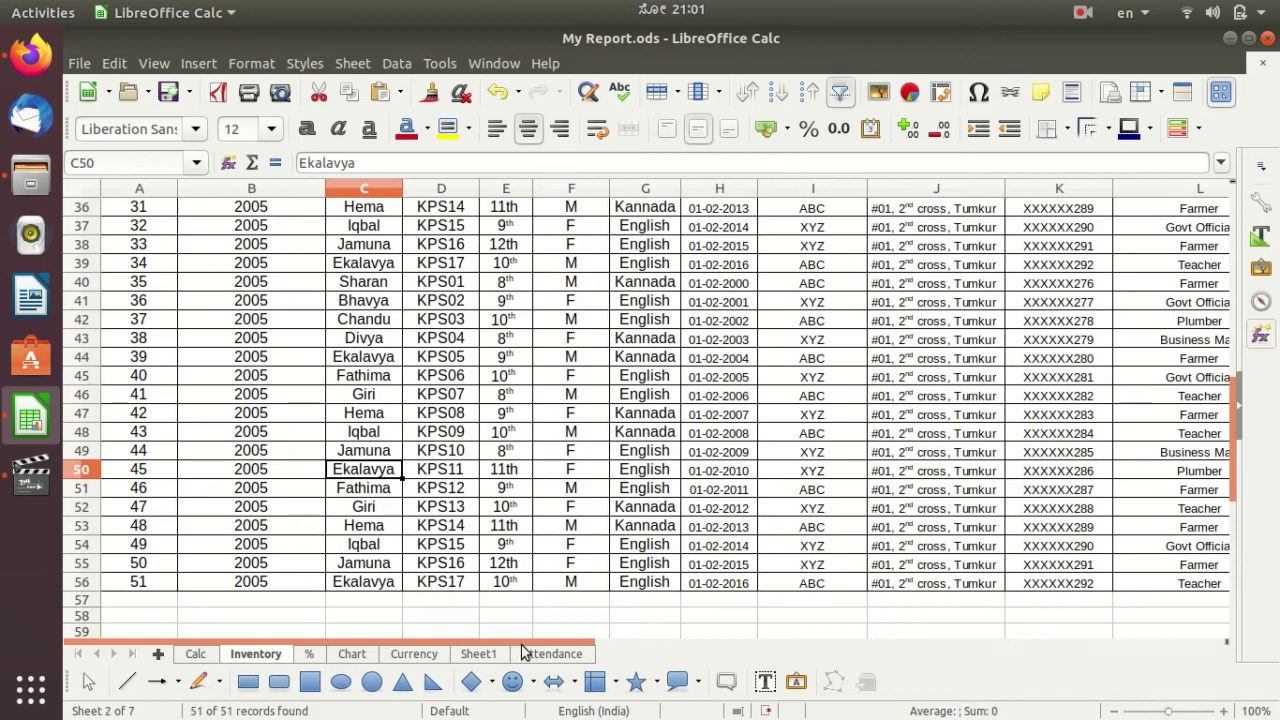
Step: Cancel the Insert Sheet dialog without adding a sheet and scroll the Inventory table
{"action": "left_click_drag", "start_coordinate": [530, 642], "coordinate": [643, 642]}
{"action": "scroll", "coordinate": [990, 486], "scroll_direction": "up", "scroll_amount": 9}
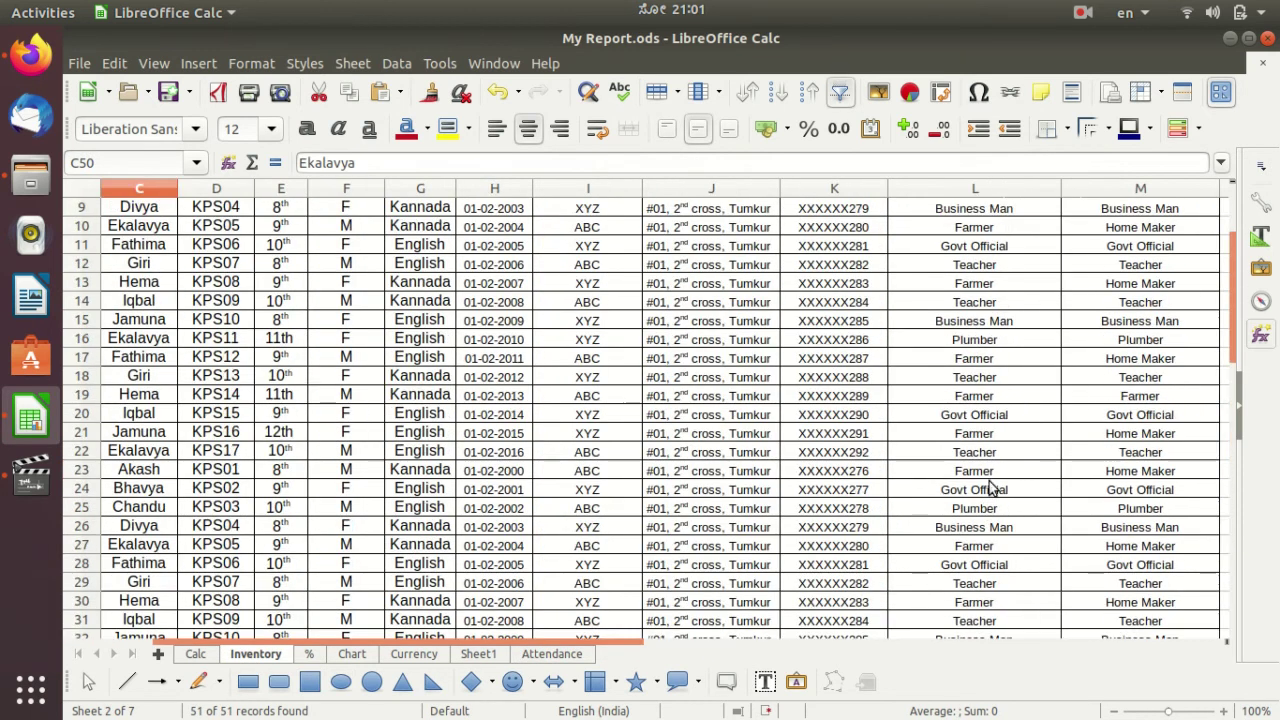
{"action": "scroll", "coordinate": [990, 486], "scroll_direction": "up", "scroll_amount": 3}
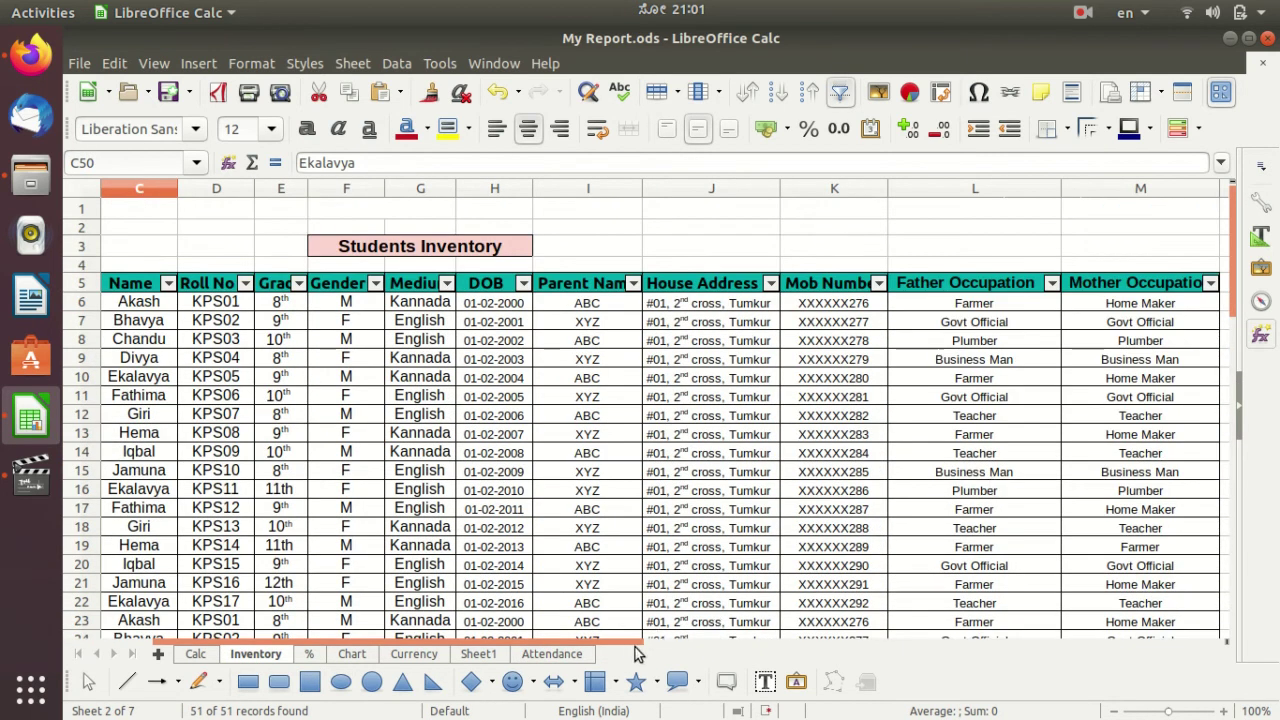
{"action": "double_click", "coordinate": [682, 652]}
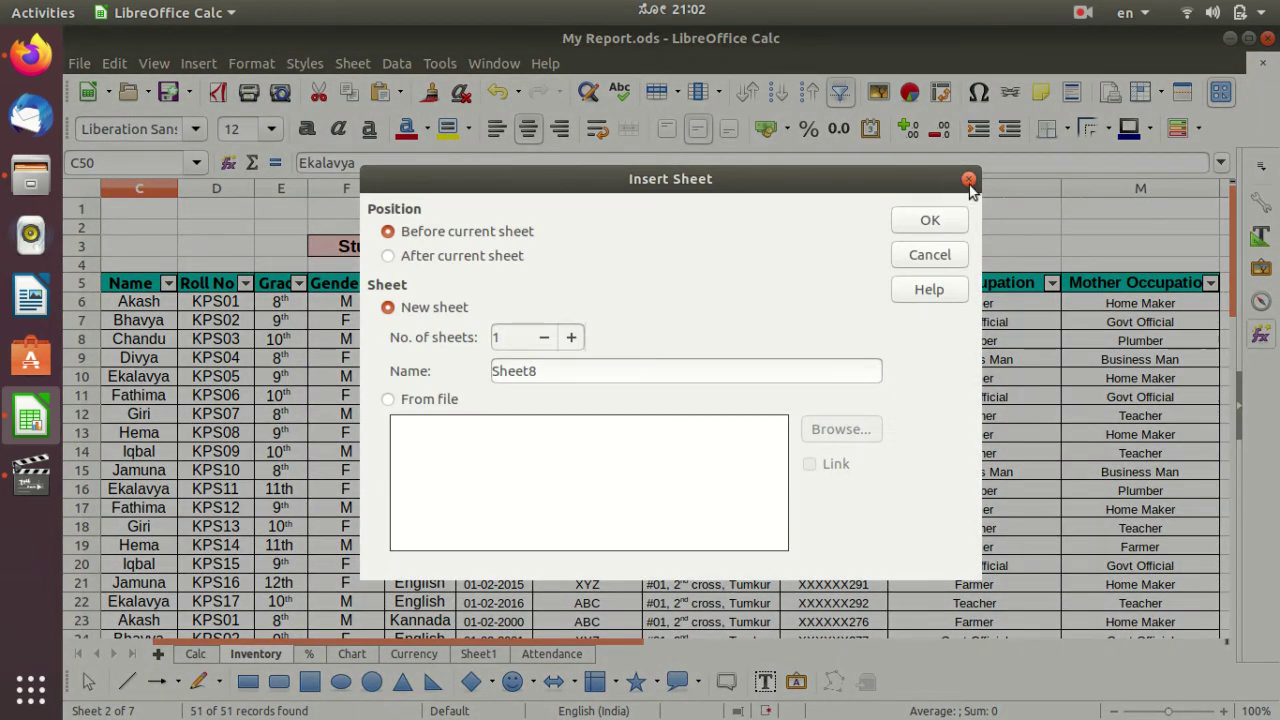
{"action": "left_click", "coordinate": [968, 179]}
{"action": "left_click_drag", "start_coordinate": [640, 642], "coordinate": [705, 642]}
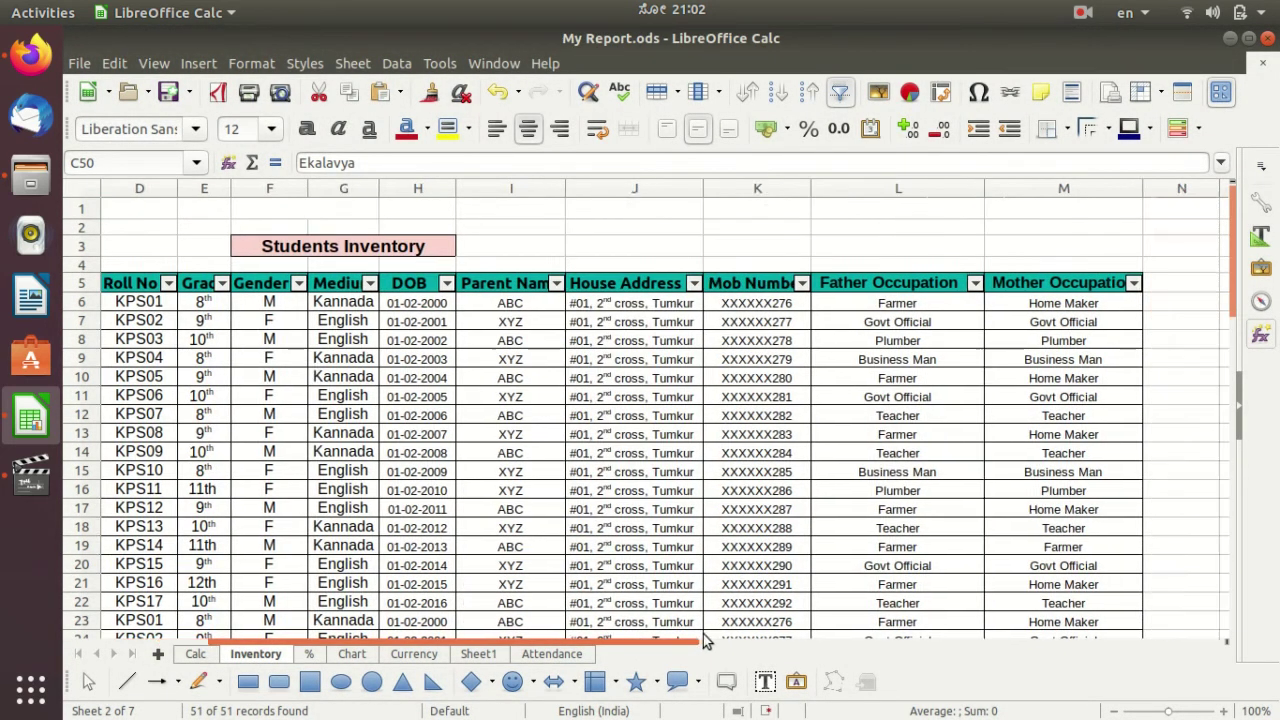
{"action": "scroll", "coordinate": [822, 567], "scroll_direction": "down", "scroll_amount": 1}
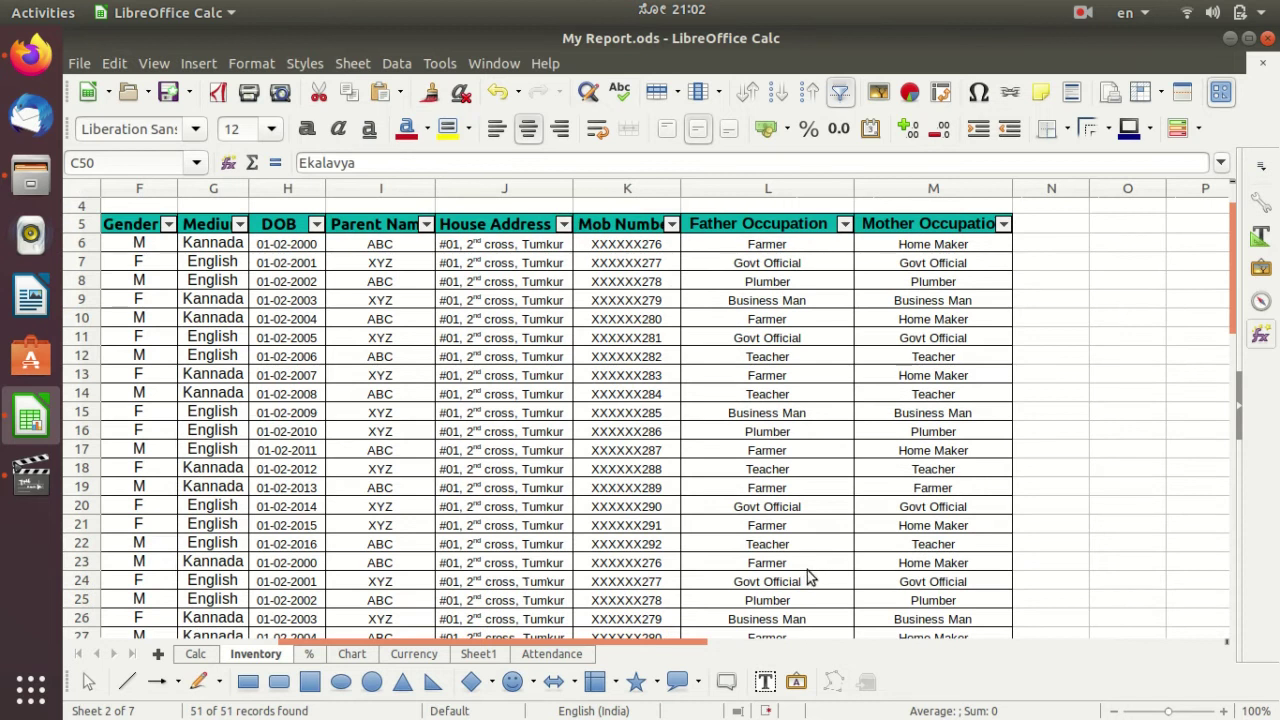
Step: Filter Father Occupation to show only Farmer, excluding Business Man, Govt Official and Plumber
{"action": "left_click", "coordinate": [845, 224]}
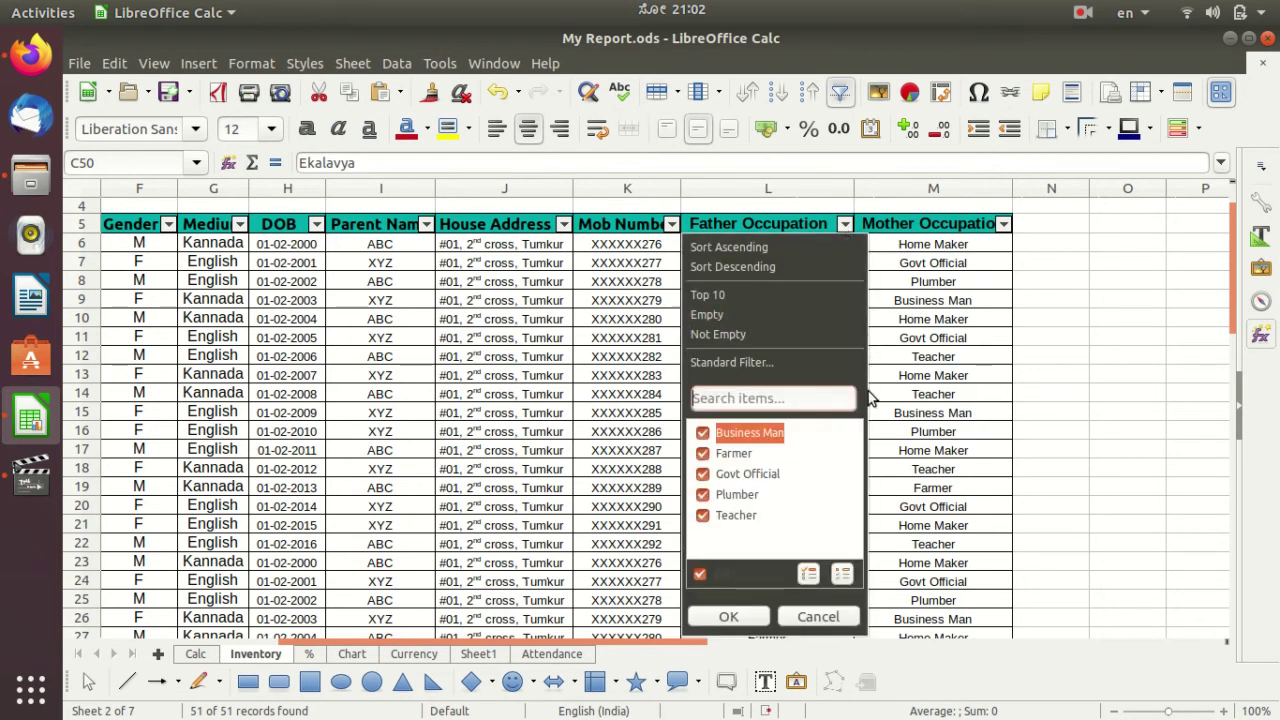
{"action": "left_click", "coordinate": [703, 434]}
{"action": "left_click", "coordinate": [703, 474]}
{"action": "left_click", "coordinate": [703, 495]}
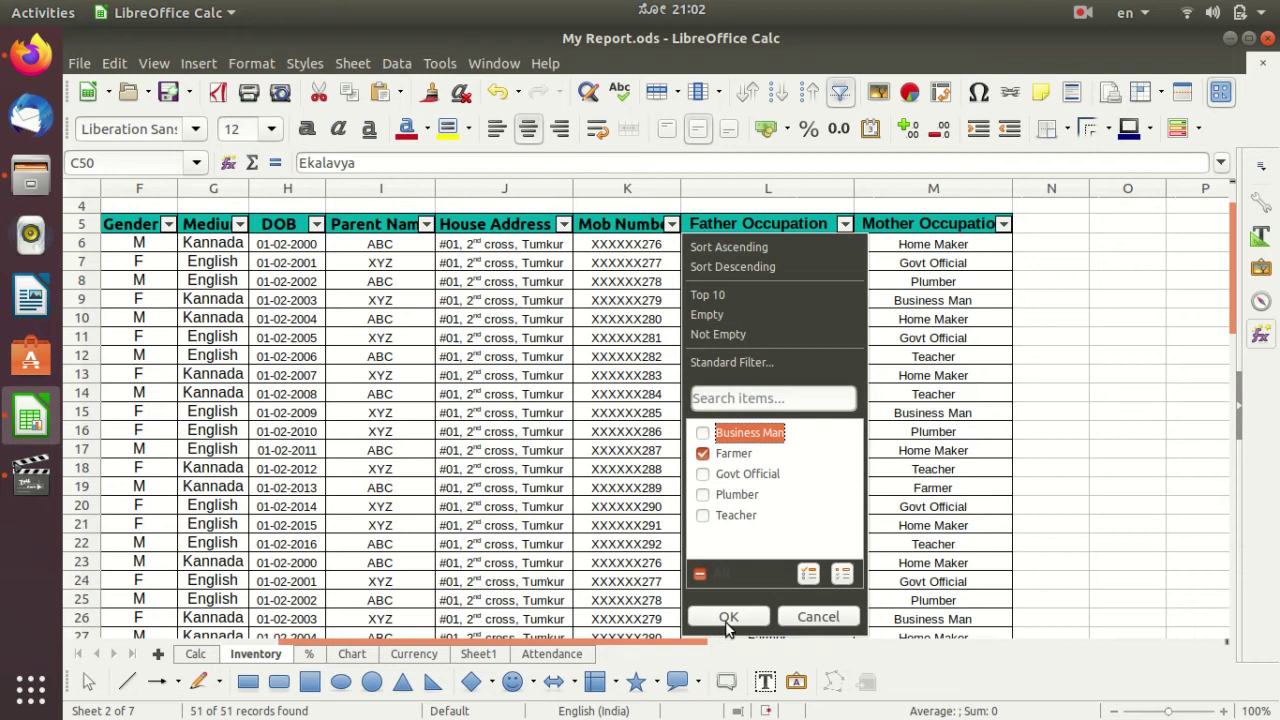
{"action": "left_click", "coordinate": [728, 617]}
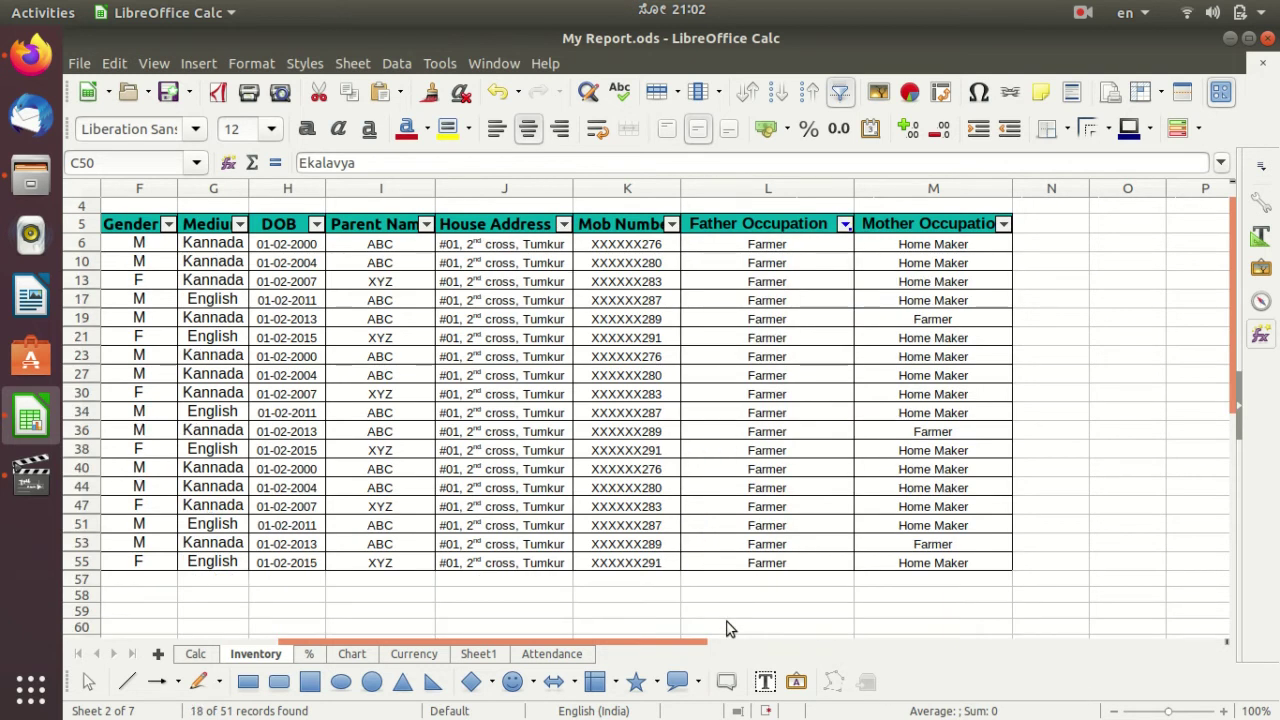
{"action": "left_click_drag", "start_coordinate": [717, 243], "coordinate": [747, 559]}
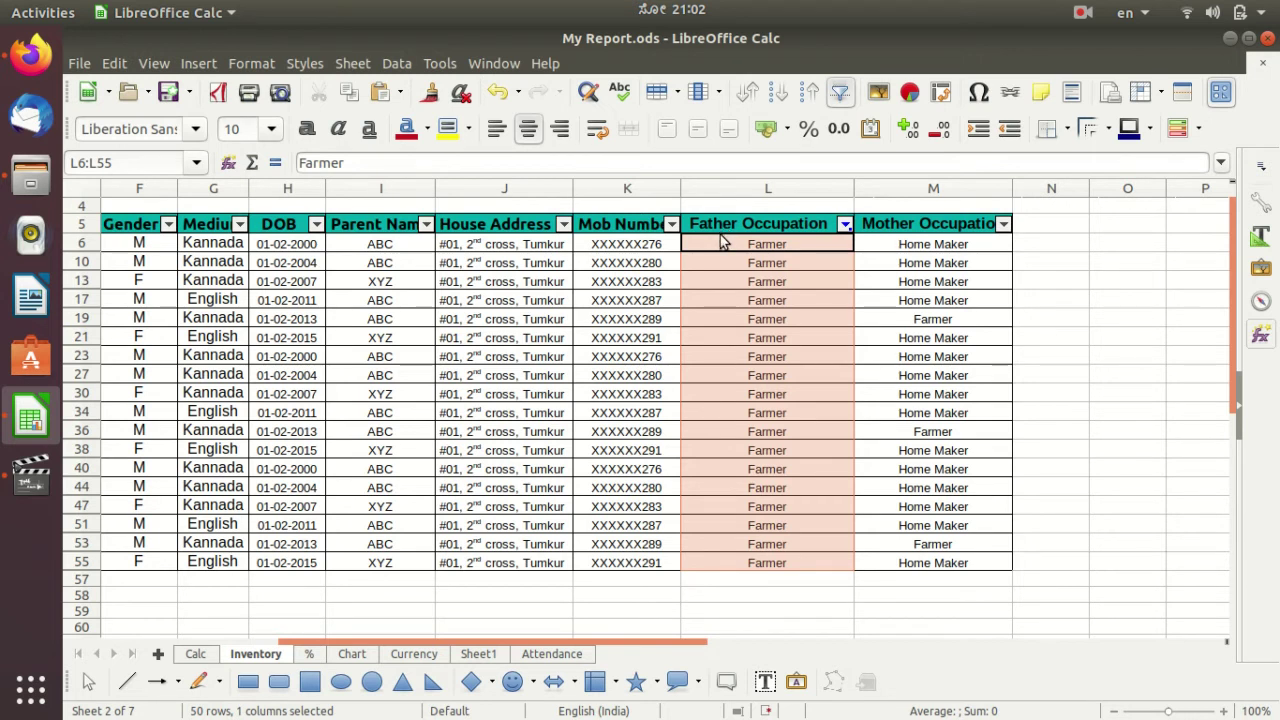
Step: Leave the Mother Occupation filter unchanged, then remove AutoFilter so all records show
{"action": "left_click", "coordinate": [985, 226]}
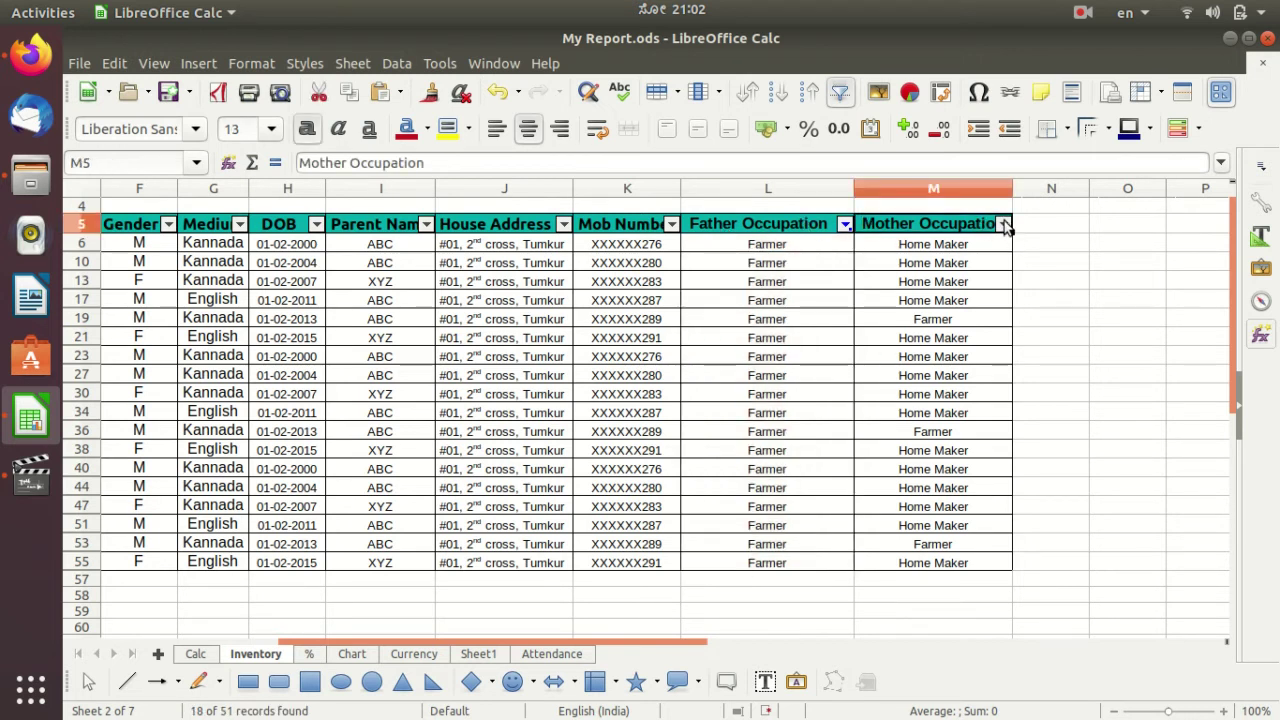
{"action": "left_click", "coordinate": [1004, 224]}
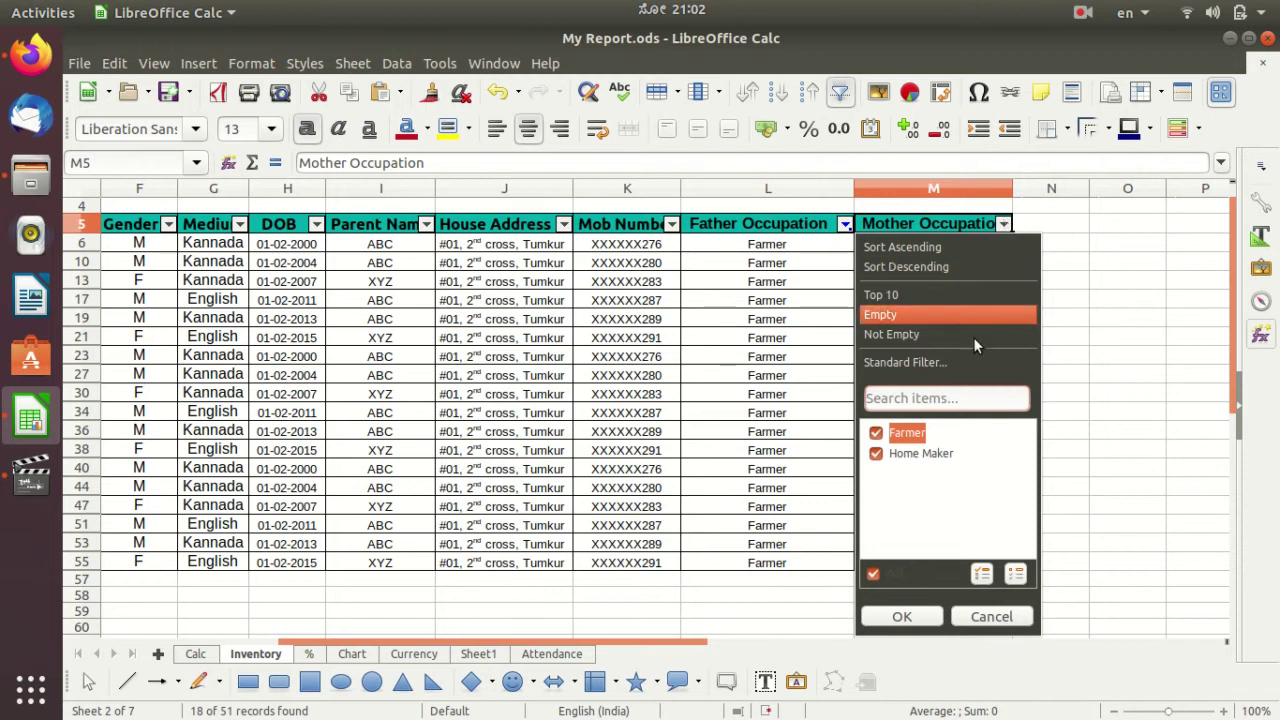
{"action": "left_click", "coordinate": [876, 433]}
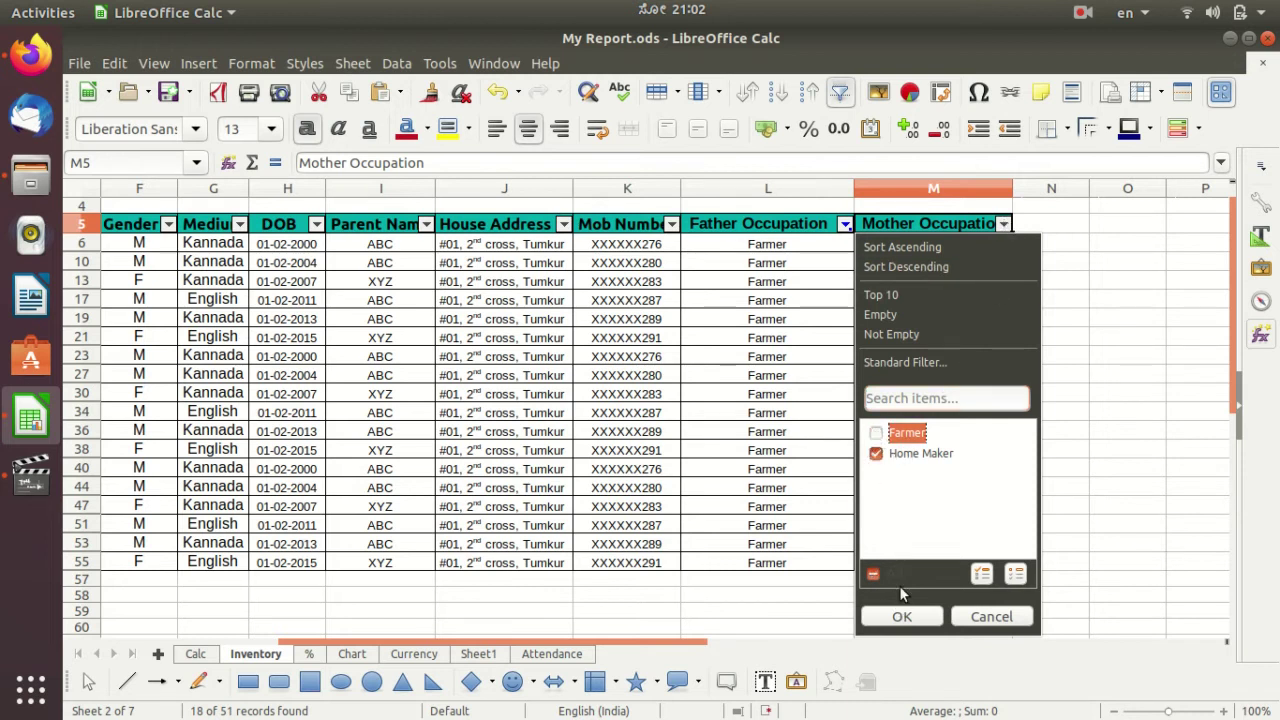
{"action": "left_click", "coordinate": [970, 618]}
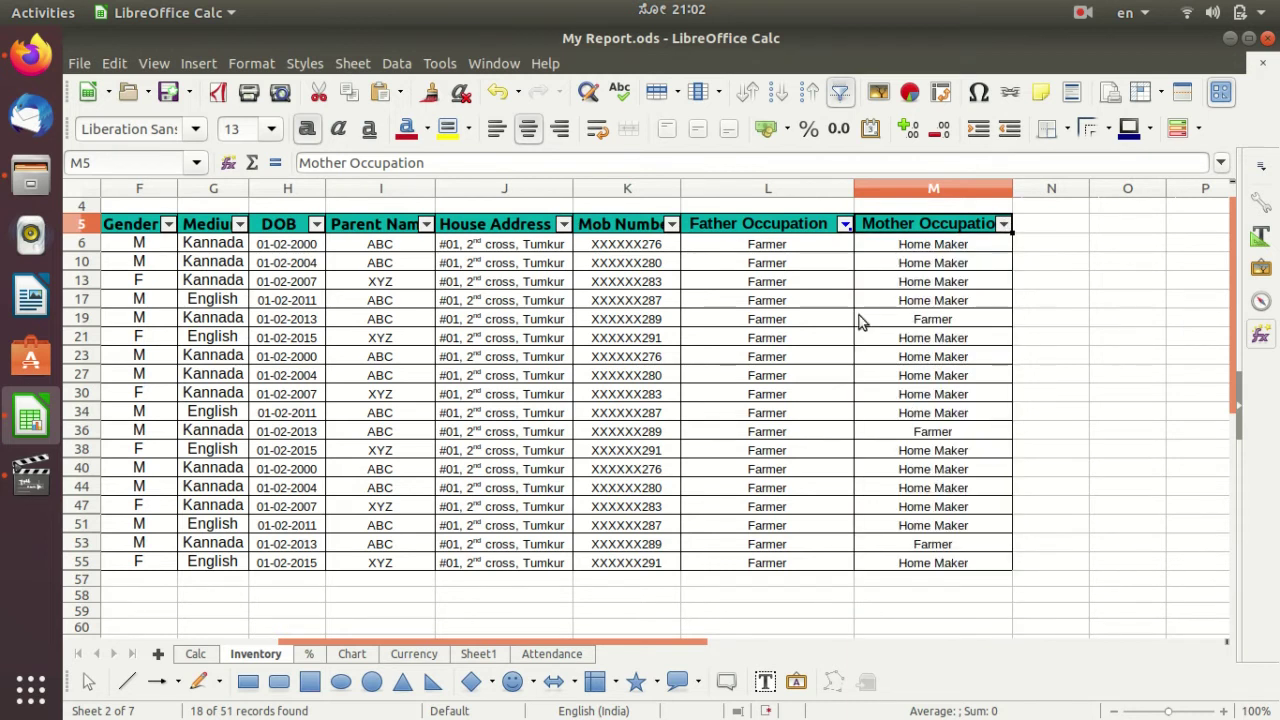
{"action": "left_click", "coordinate": [842, 93]}
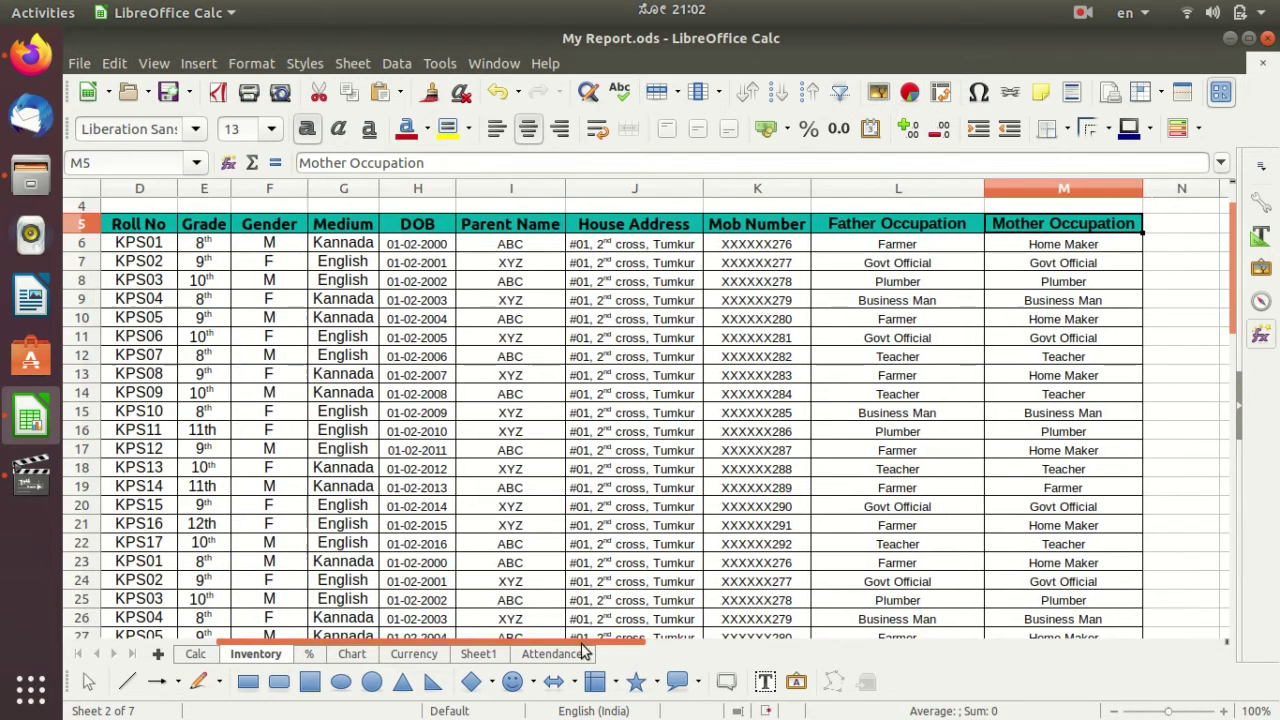
Step: Review the occupation percentage idea on the Calc sheet, then return to Inventory's occupation columns
{"action": "left_click_drag", "start_coordinate": [670, 651], "coordinate": [456, 653]}
{"action": "scroll", "coordinate": [512, 458], "scroll_direction": "down", "scroll_amount": 1}
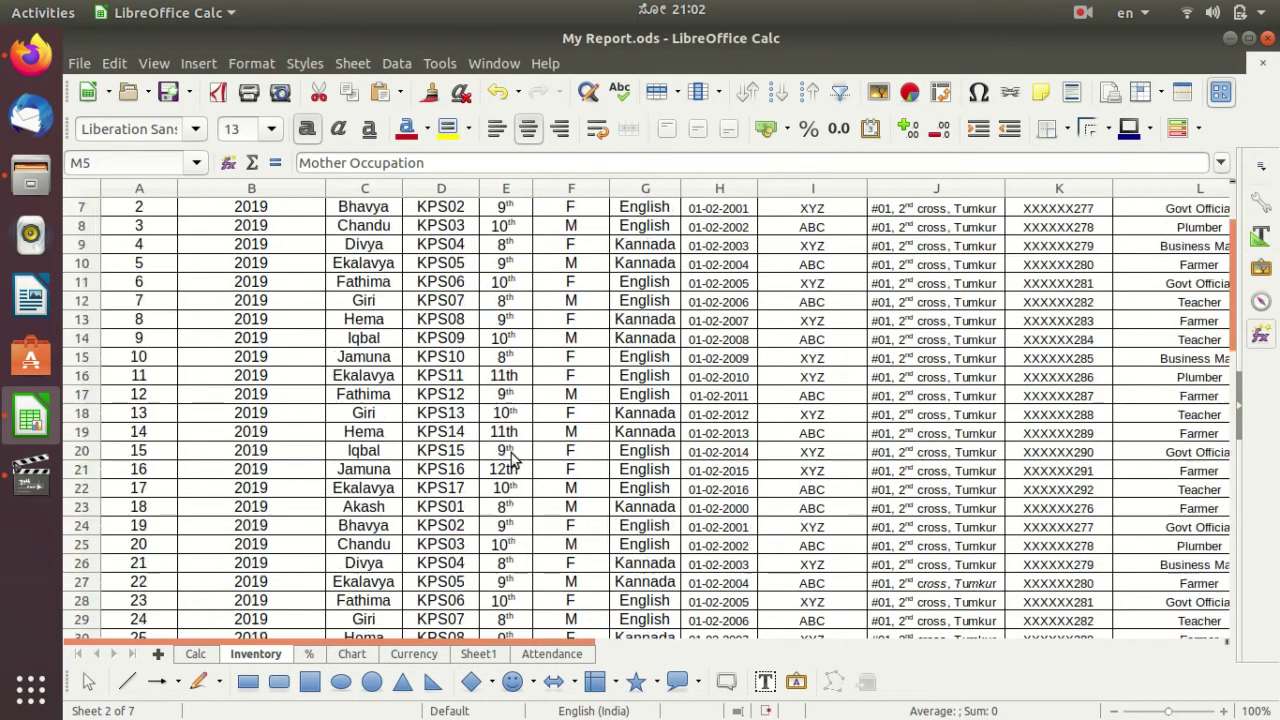
{"action": "scroll", "coordinate": [512, 458], "scroll_direction": "up", "scroll_amount": 2}
{"action": "left_click", "coordinate": [195, 653]}
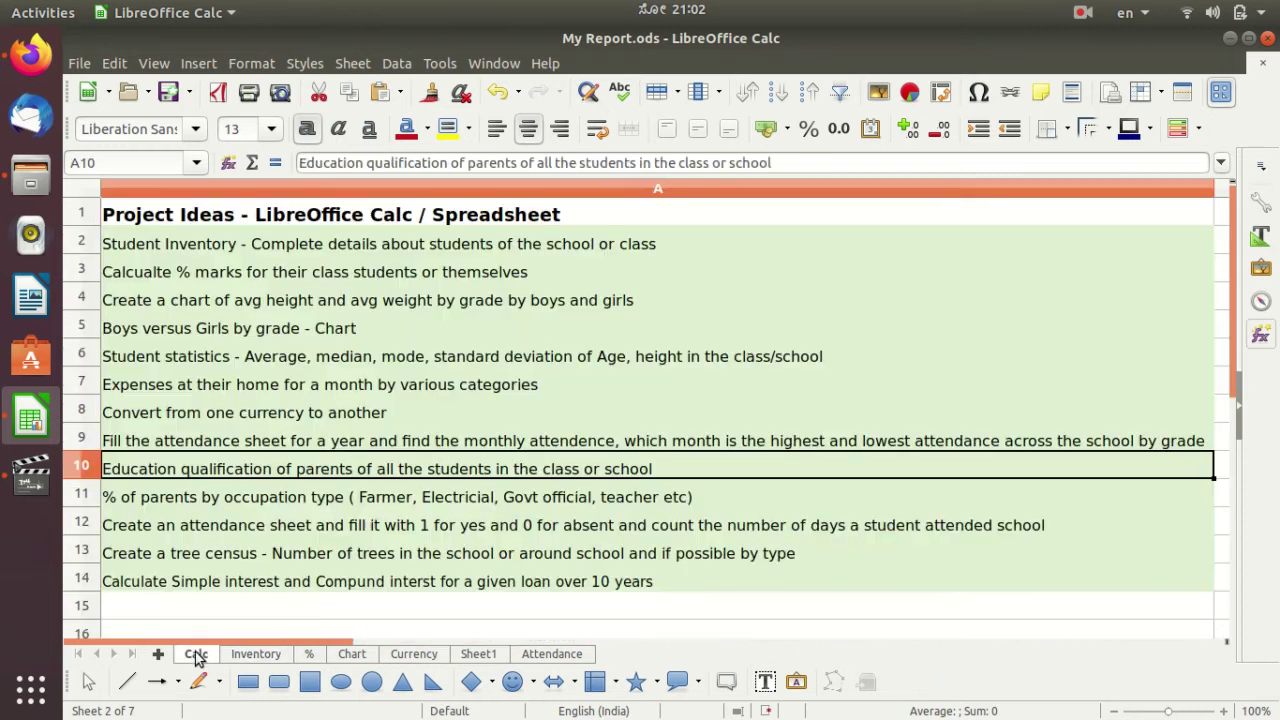
{"action": "left_click", "coordinate": [604, 507]}
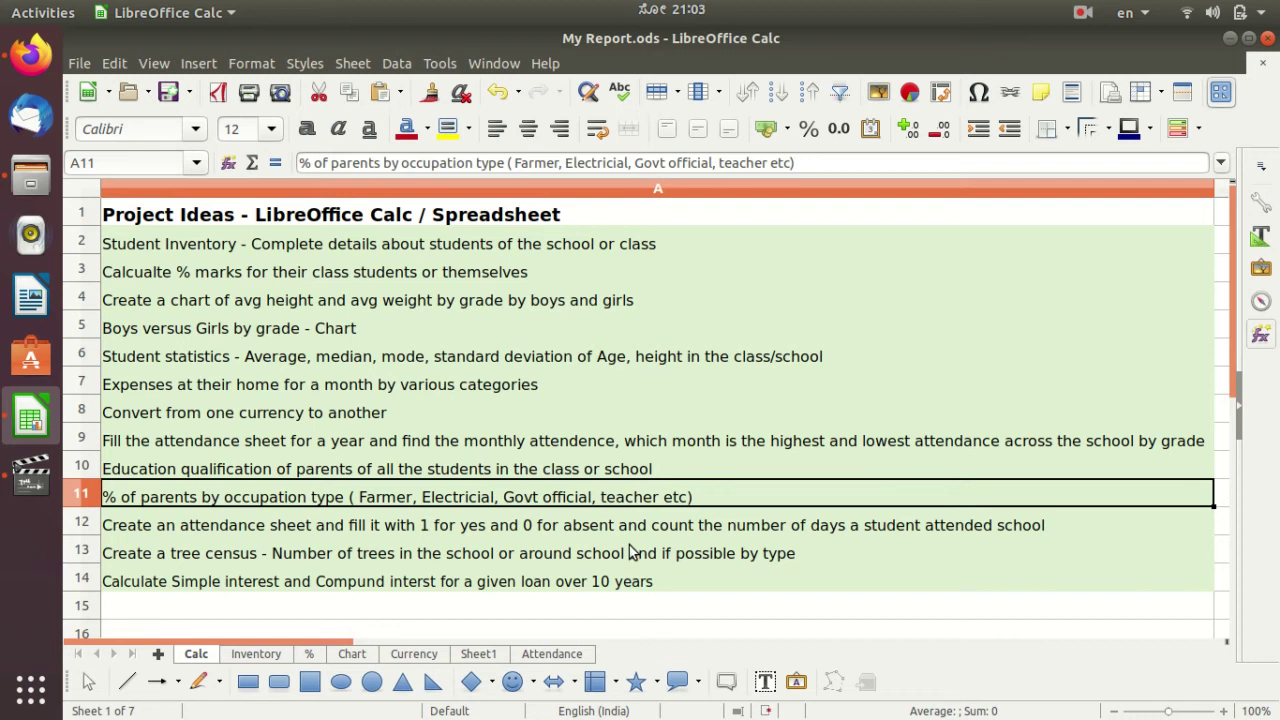
{"action": "left_click", "coordinate": [266, 653]}
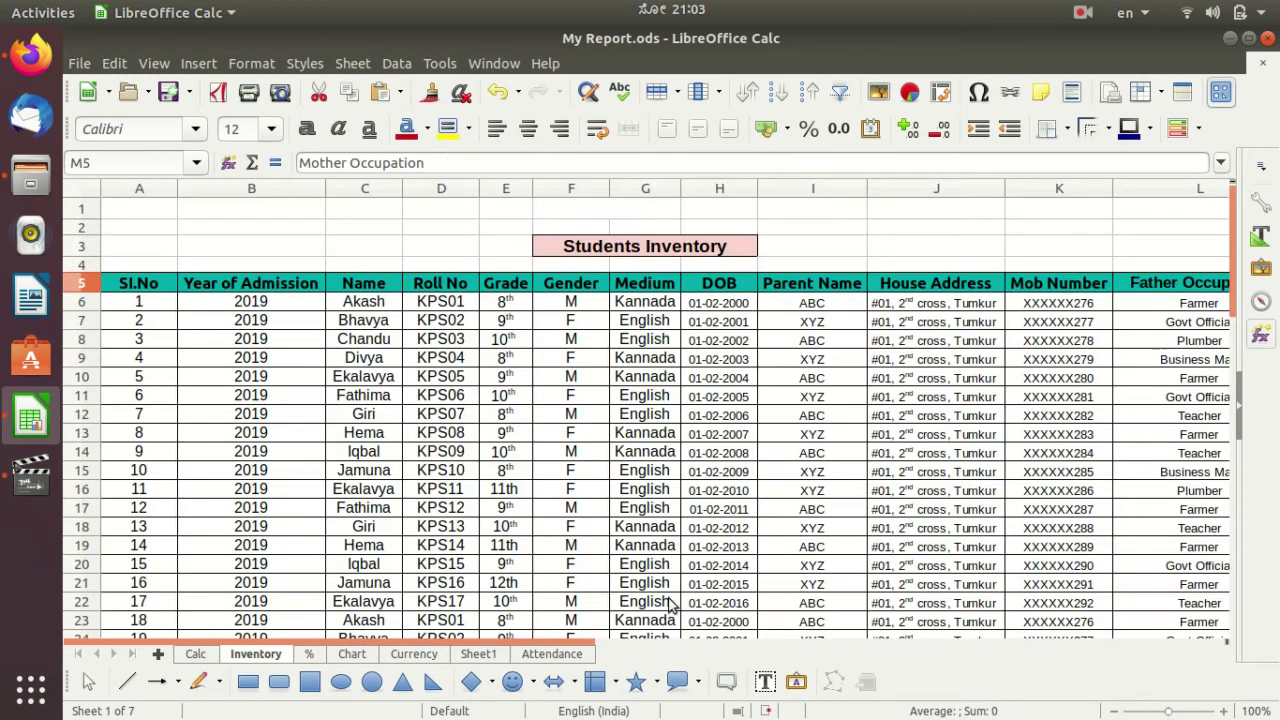
{"action": "scroll", "coordinate": [645, 637], "scroll_direction": "right", "scroll_amount": 2}
{"action": "scroll", "coordinate": [645, 637], "scroll_direction": "right", "scroll_amount": 2}
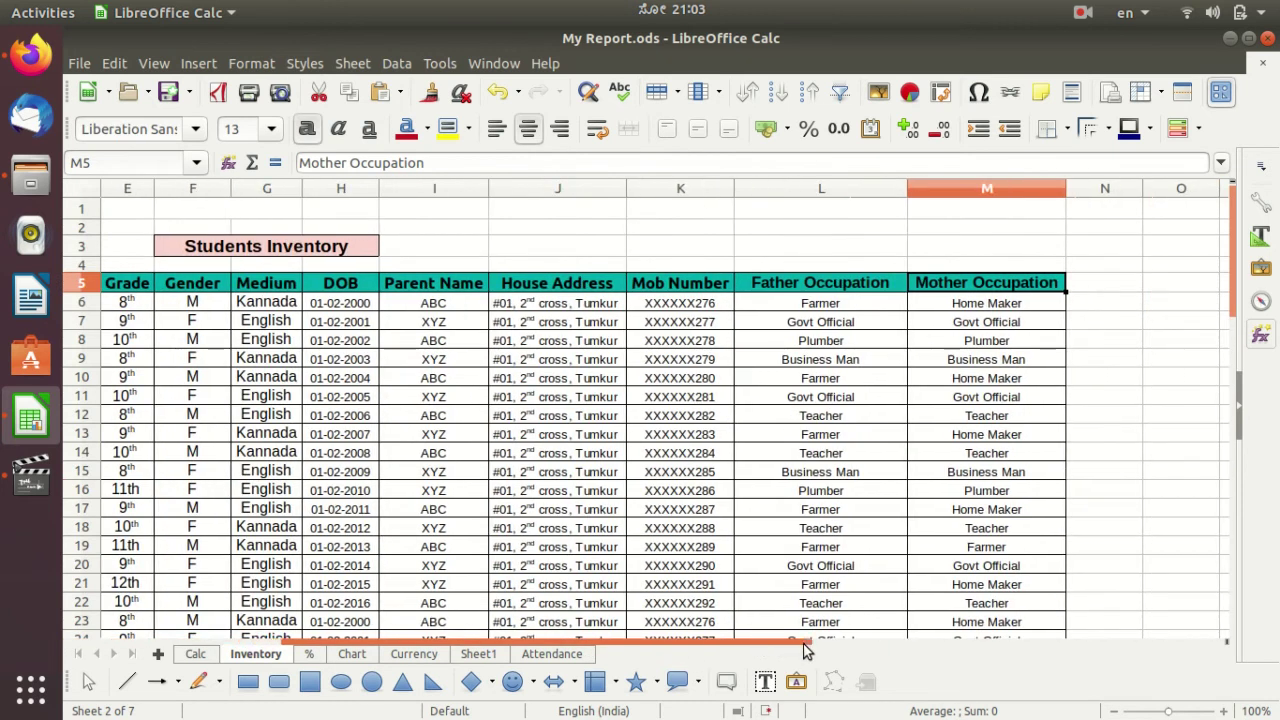
Step: Re-enable AutoFilter on the Inventory table with no filter applied, then select the row 12 attendance idea on Calc
{"action": "left_click", "coordinate": [806, 284]}
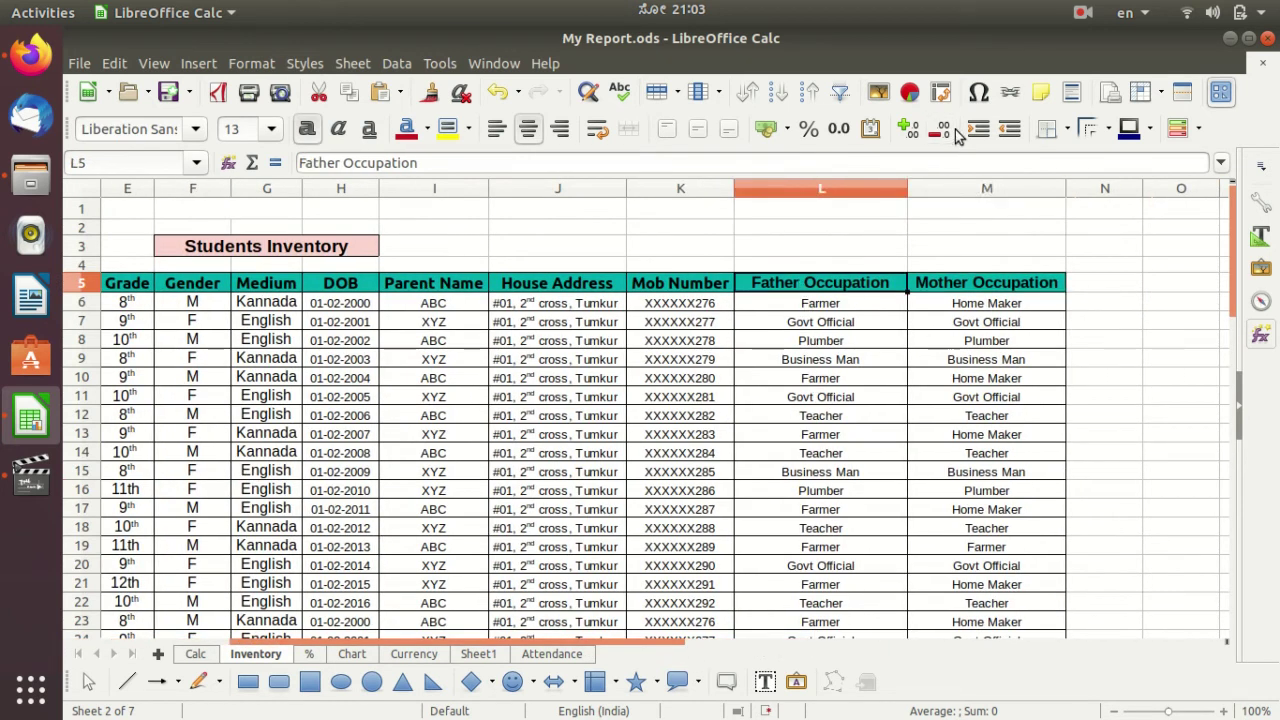
{"action": "left_click", "coordinate": [840, 92]}
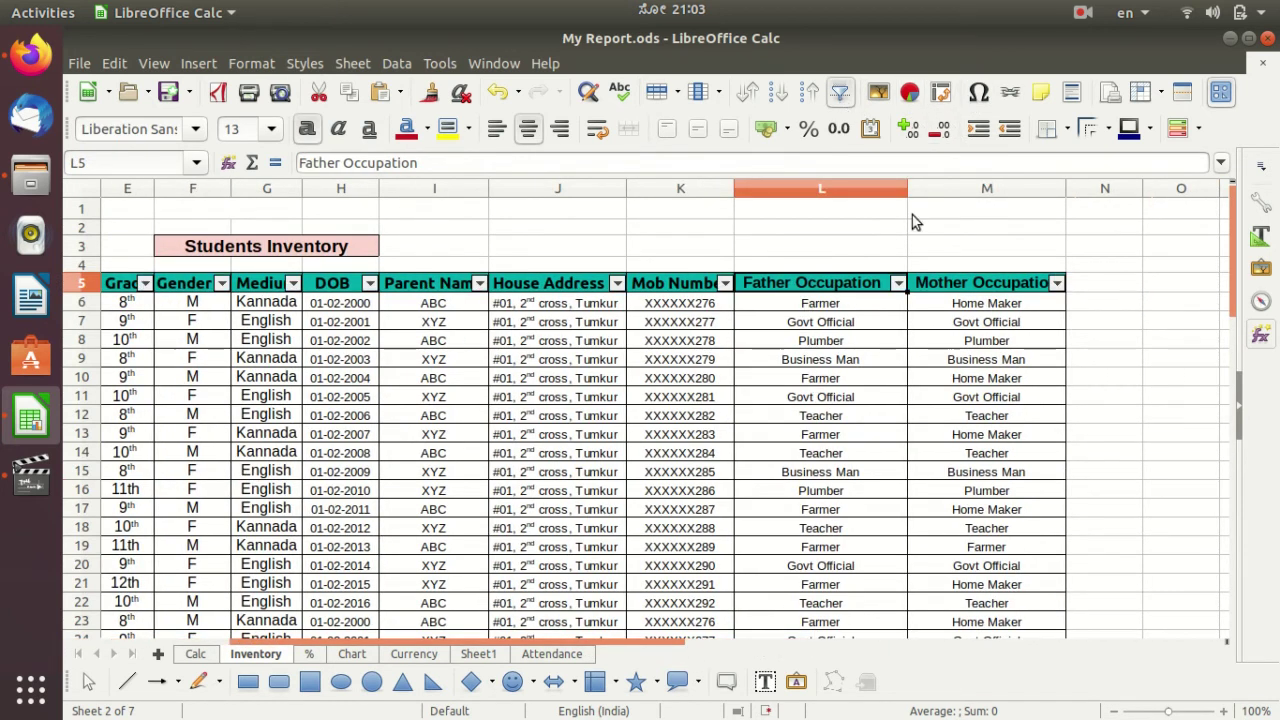
{"action": "left_click", "coordinate": [900, 284]}
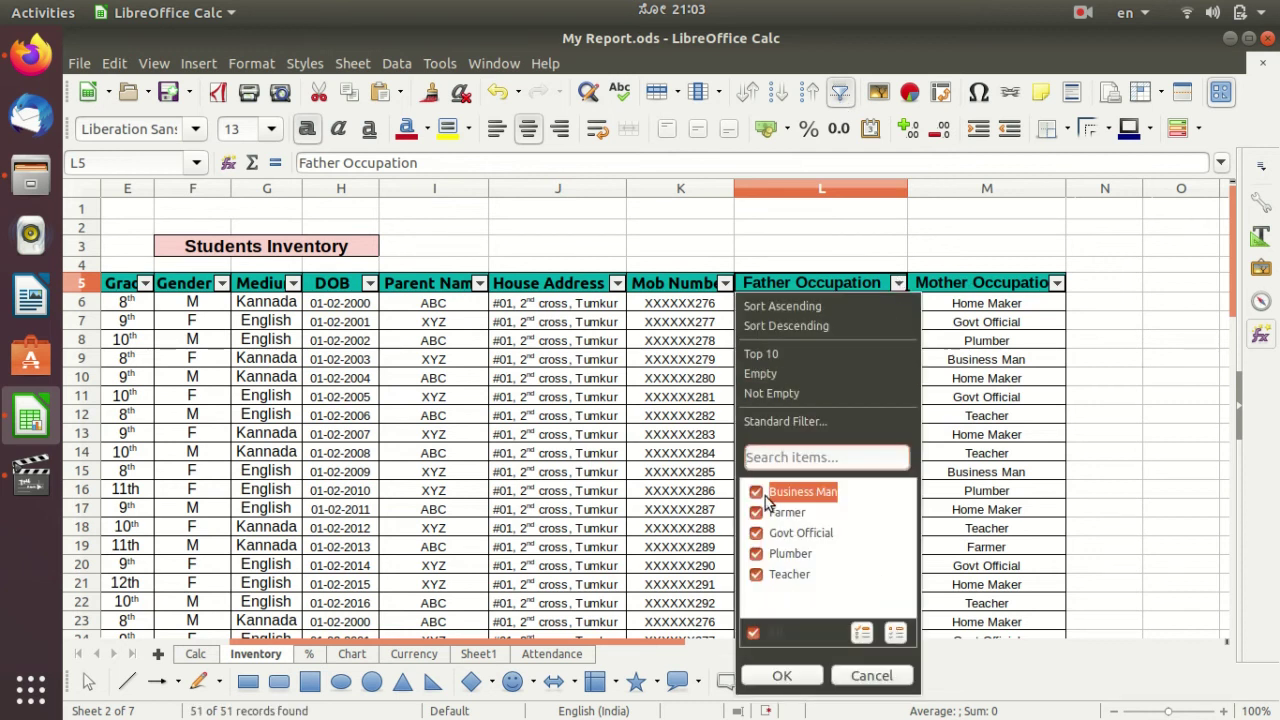
{"action": "left_click", "coordinate": [864, 676]}
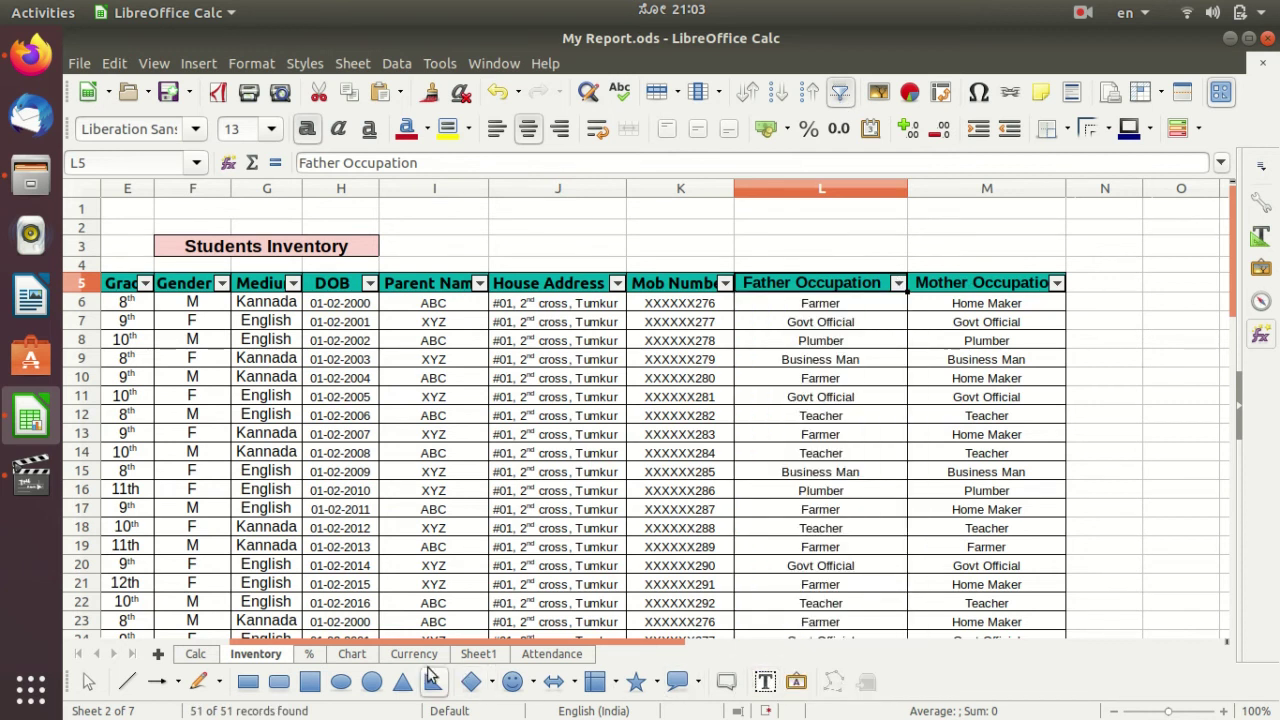
{"action": "left_click", "coordinate": [212, 655]}
{"action": "left_click", "coordinate": [440, 530]}
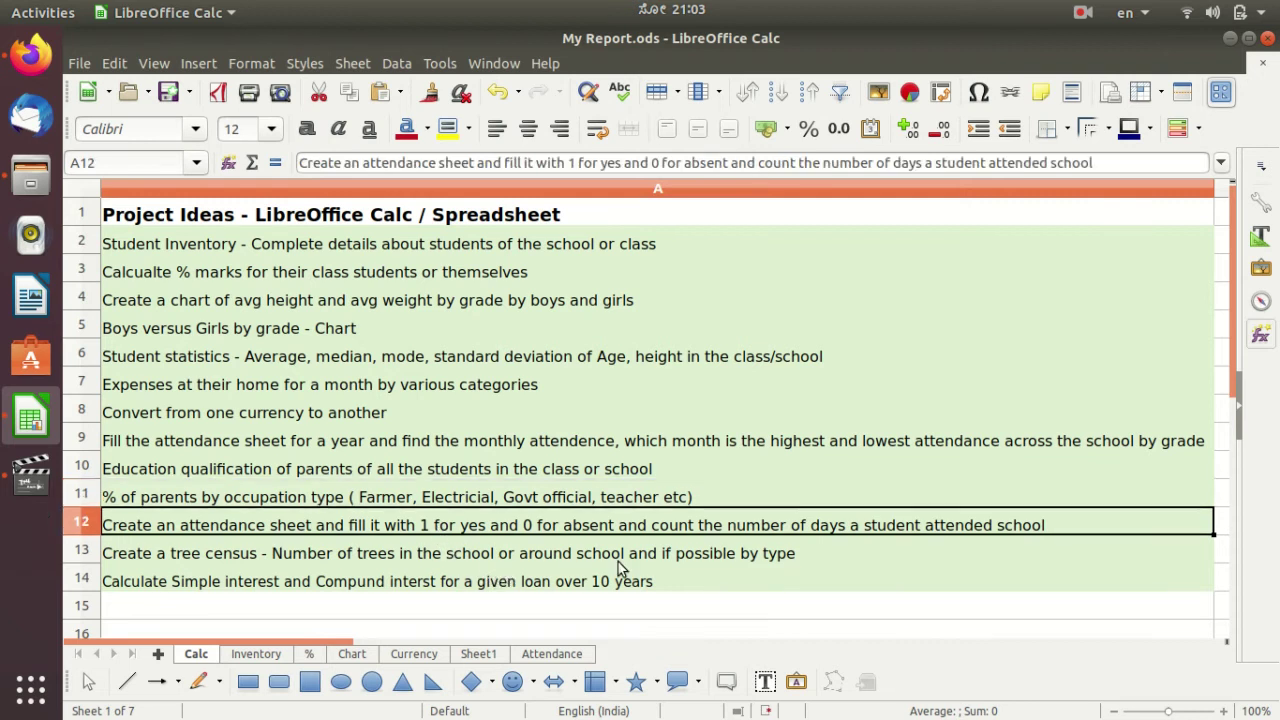
{"action": "left_click", "coordinate": [572, 656]}
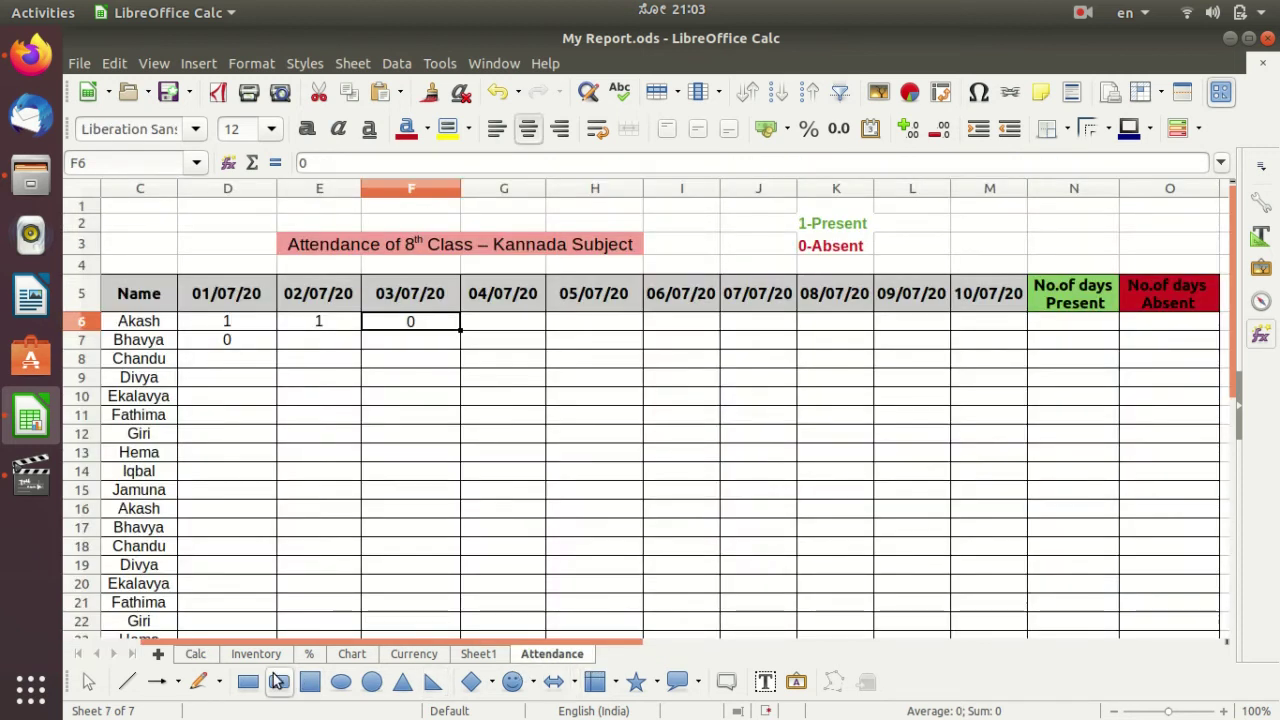
{"action": "left_click", "coordinate": [200, 655]}
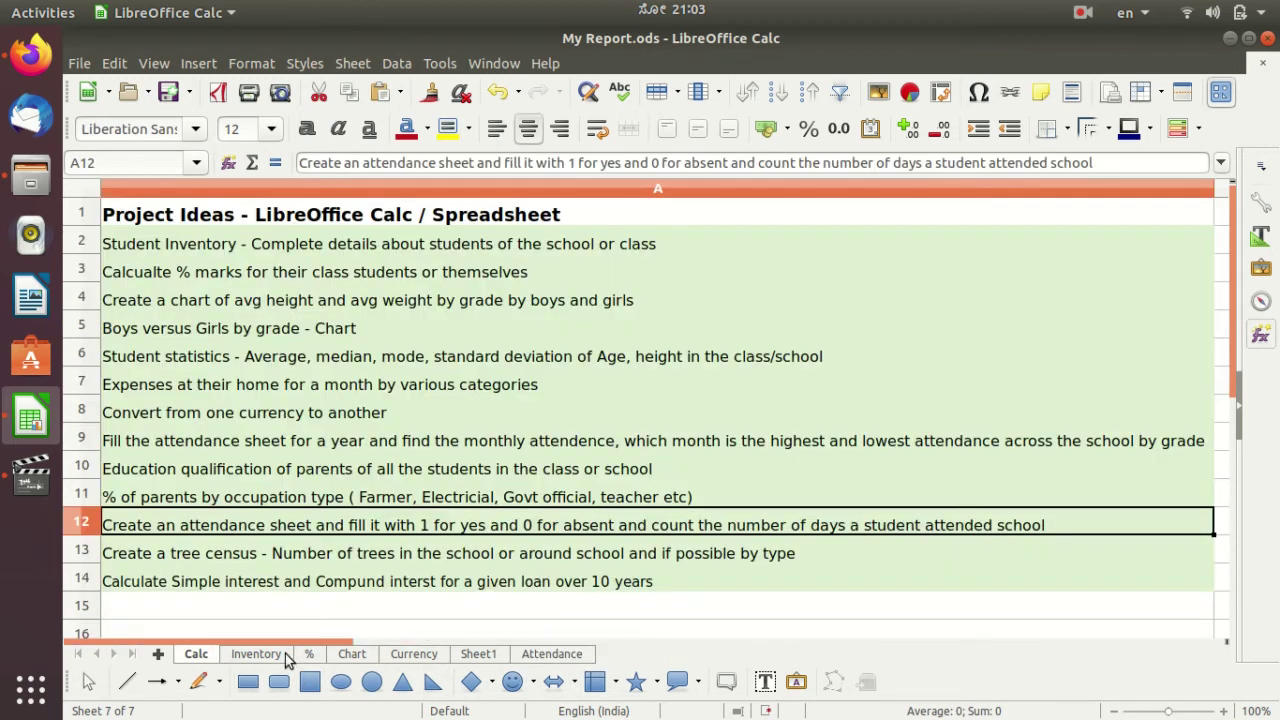
{"action": "left_click", "coordinate": [638, 552]}
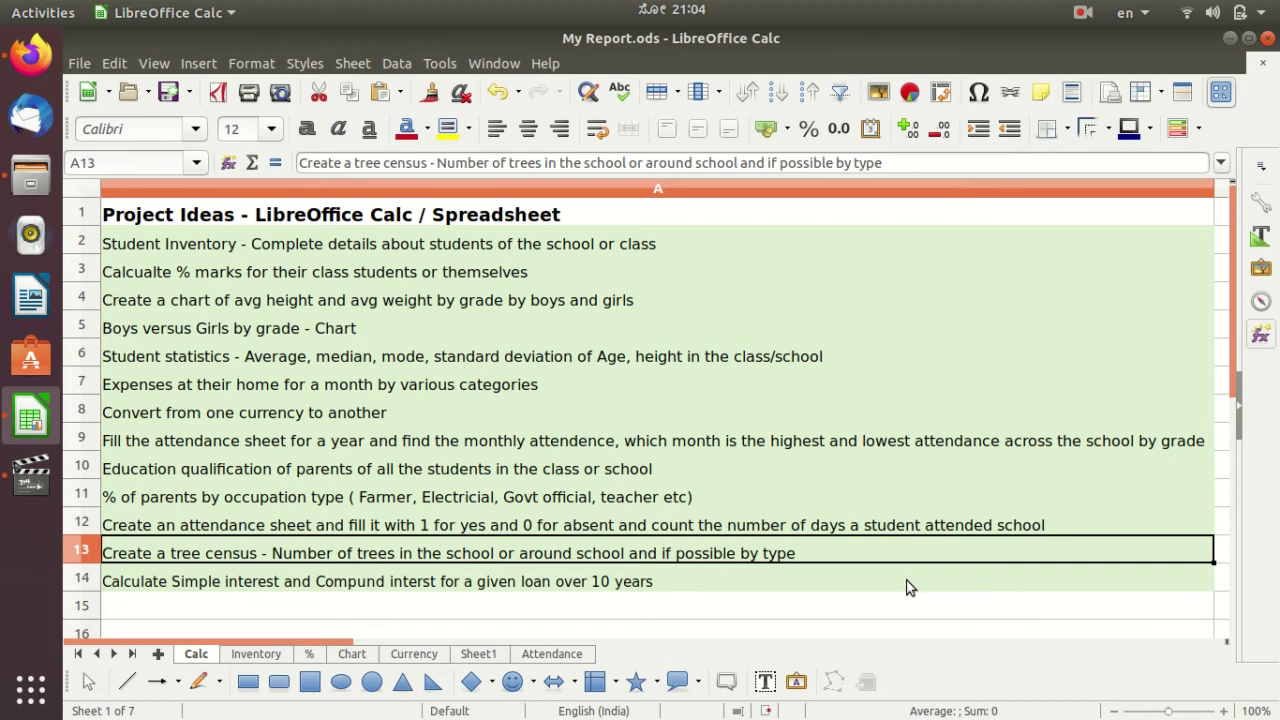
Step: Select the 13 project ideas in rows 2–14 of the Calc sheet, A2:A14
{"action": "left_click", "coordinate": [909, 587]}
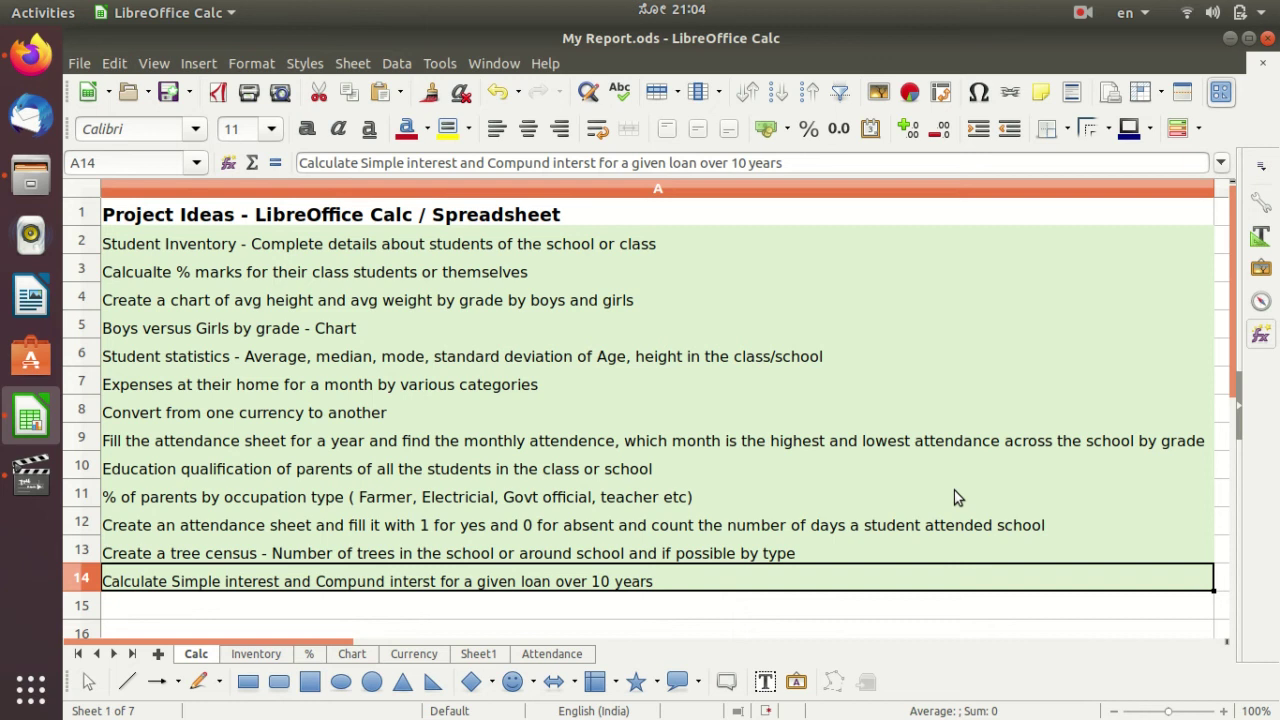
{"action": "left_click_drag", "start_coordinate": [580, 244], "coordinate": [567, 584]}
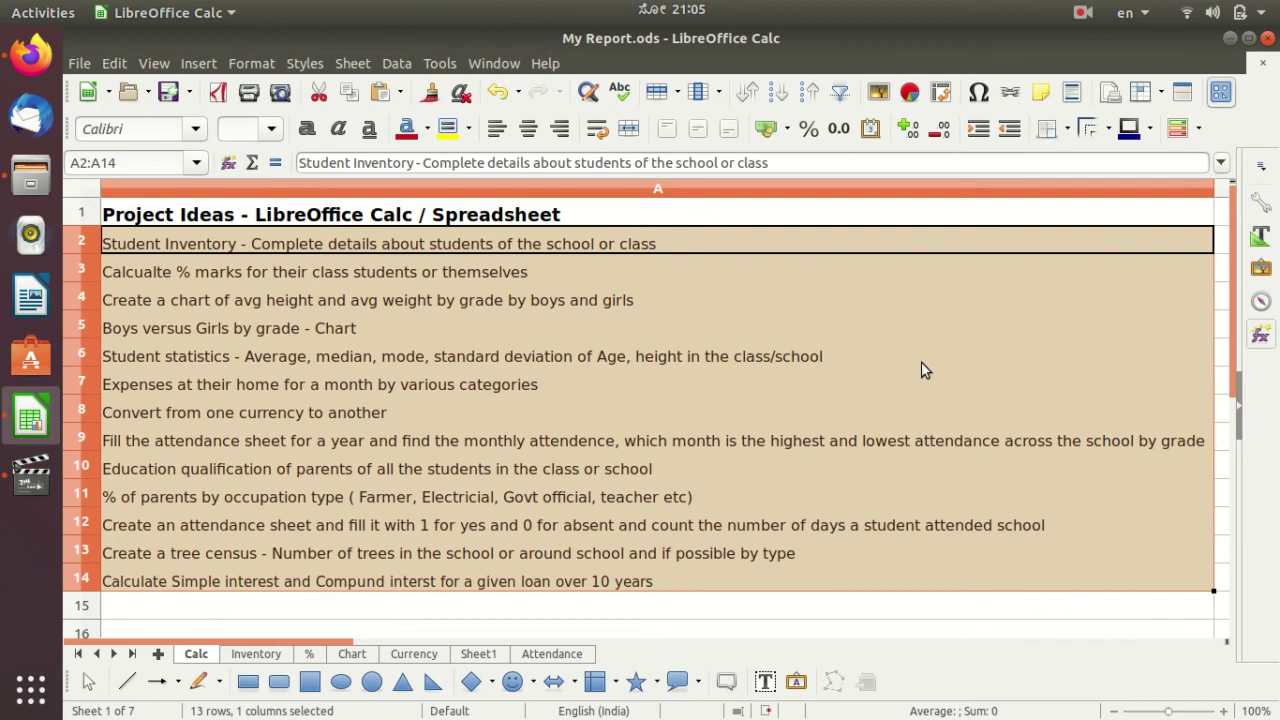
Step: Bring Firefox forward on the India Literacy Project YouTube channel tab
{"action": "left_click", "coordinate": [36, 56]}
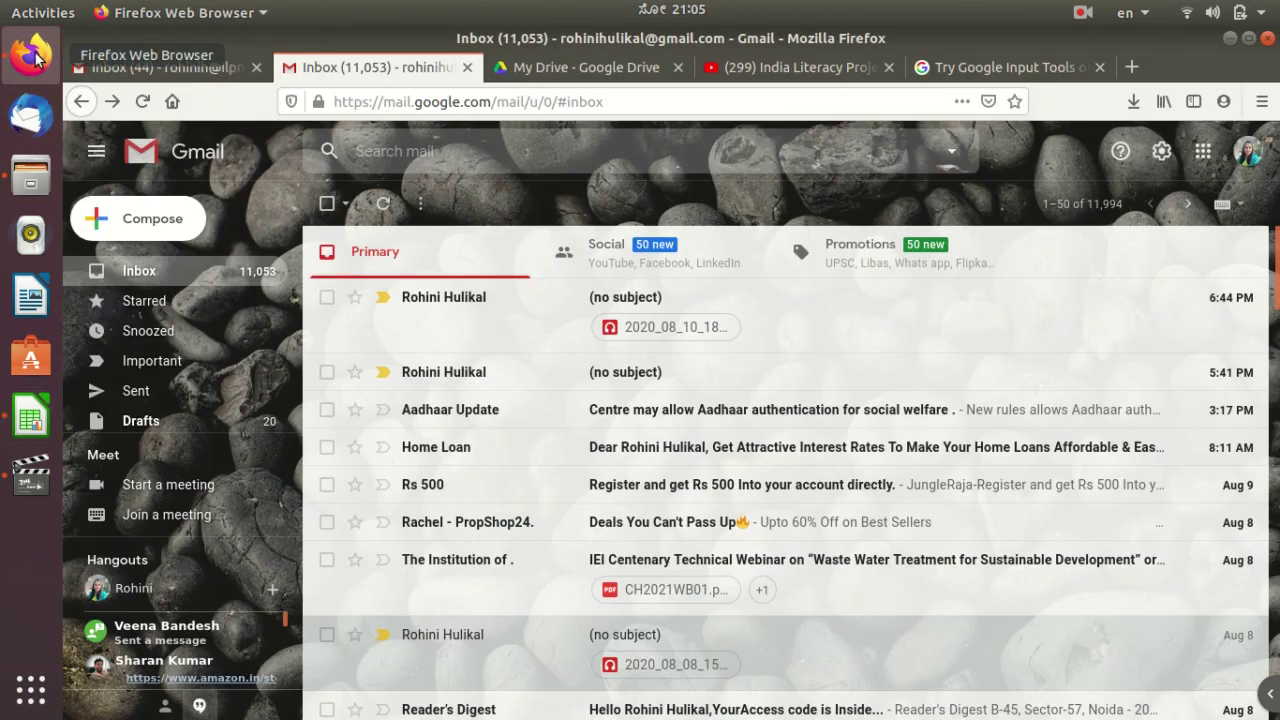
{"action": "left_click", "coordinate": [760, 68]}
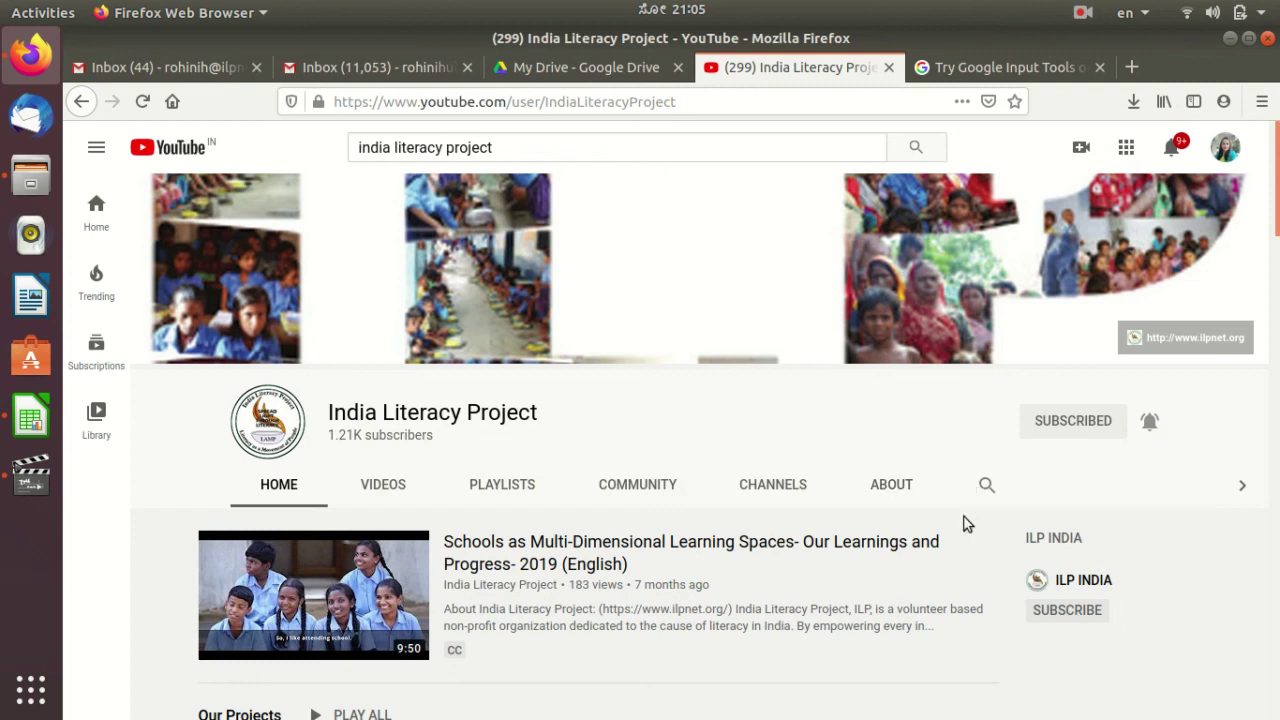
{"action": "scroll", "coordinate": [917, 506], "scroll_direction": "down", "scroll_amount": 2}
{"action": "scroll", "coordinate": [908, 482], "scroll_direction": "down", "scroll_amount": 2}
{"action": "scroll", "coordinate": [889, 449], "scroll_direction": "up", "scroll_amount": 2}
{"action": "scroll", "coordinate": [889, 449], "scroll_direction": "up", "scroll_amount": 2}
Step: Show the India Literacy Project channel's VIDEOS page and browse its uploads
{"action": "left_click", "coordinate": [383, 486]}
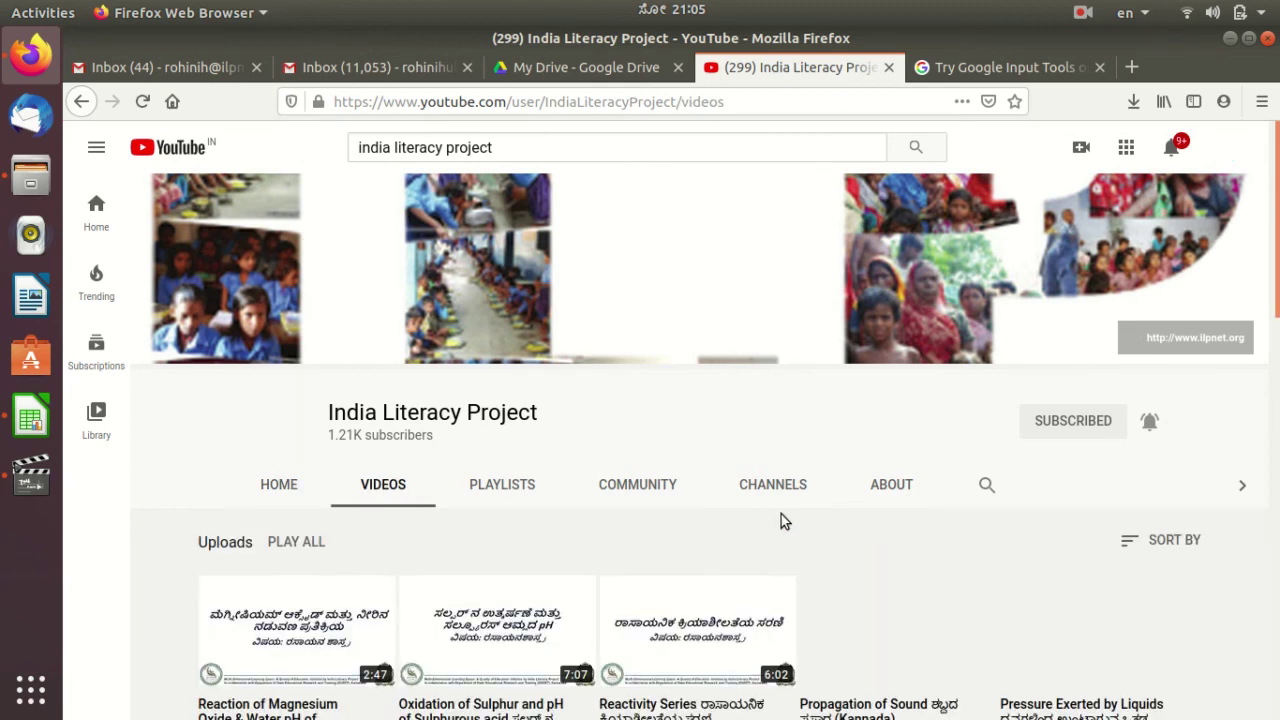
{"action": "scroll", "coordinate": [775, 540], "scroll_direction": "down", "scroll_amount": 3}
{"action": "scroll", "coordinate": [776, 538], "scroll_direction": "down", "scroll_amount": 3}
{"action": "scroll", "coordinate": [776, 538], "scroll_direction": "down", "scroll_amount": 3}
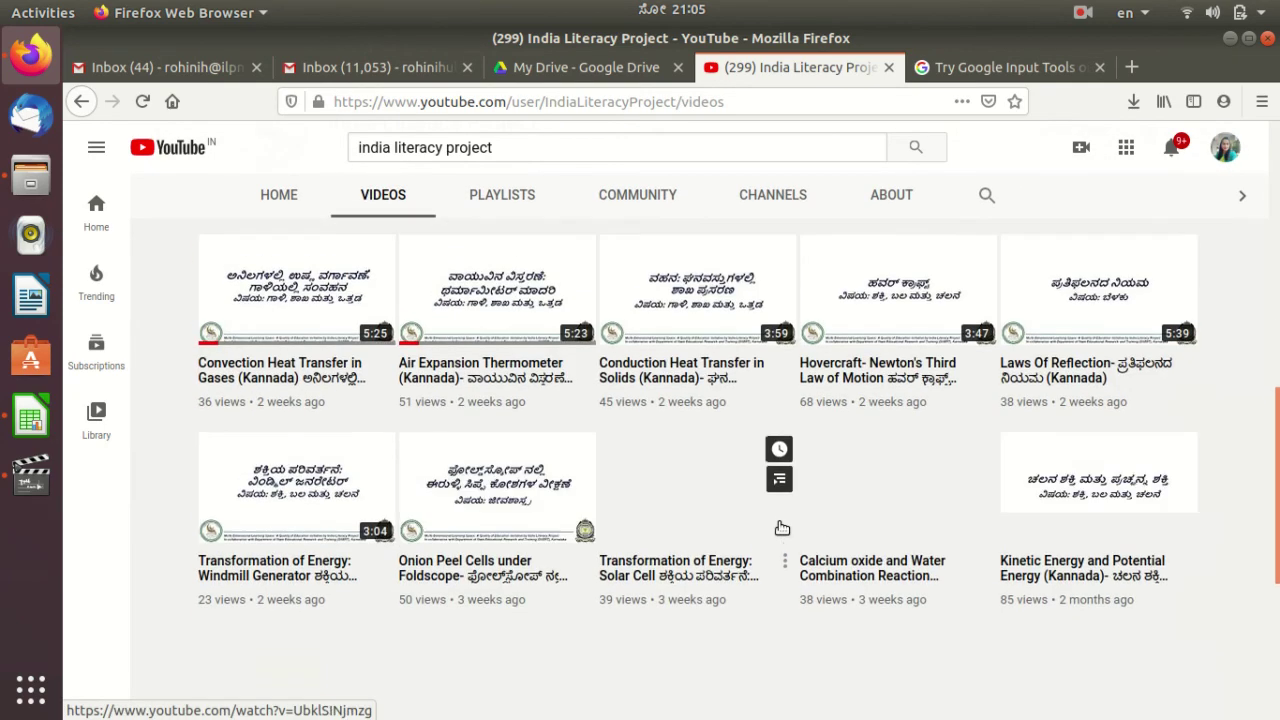
{"action": "scroll", "coordinate": [778, 530], "scroll_direction": "up", "scroll_amount": 3}
{"action": "scroll", "coordinate": [785, 524], "scroll_direction": "down", "scroll_amount": 3}
{"action": "scroll", "coordinate": [785, 524], "scroll_direction": "down", "scroll_amount": 2}
{"action": "scroll", "coordinate": [785, 524], "scroll_direction": "down", "scroll_amount": 3}
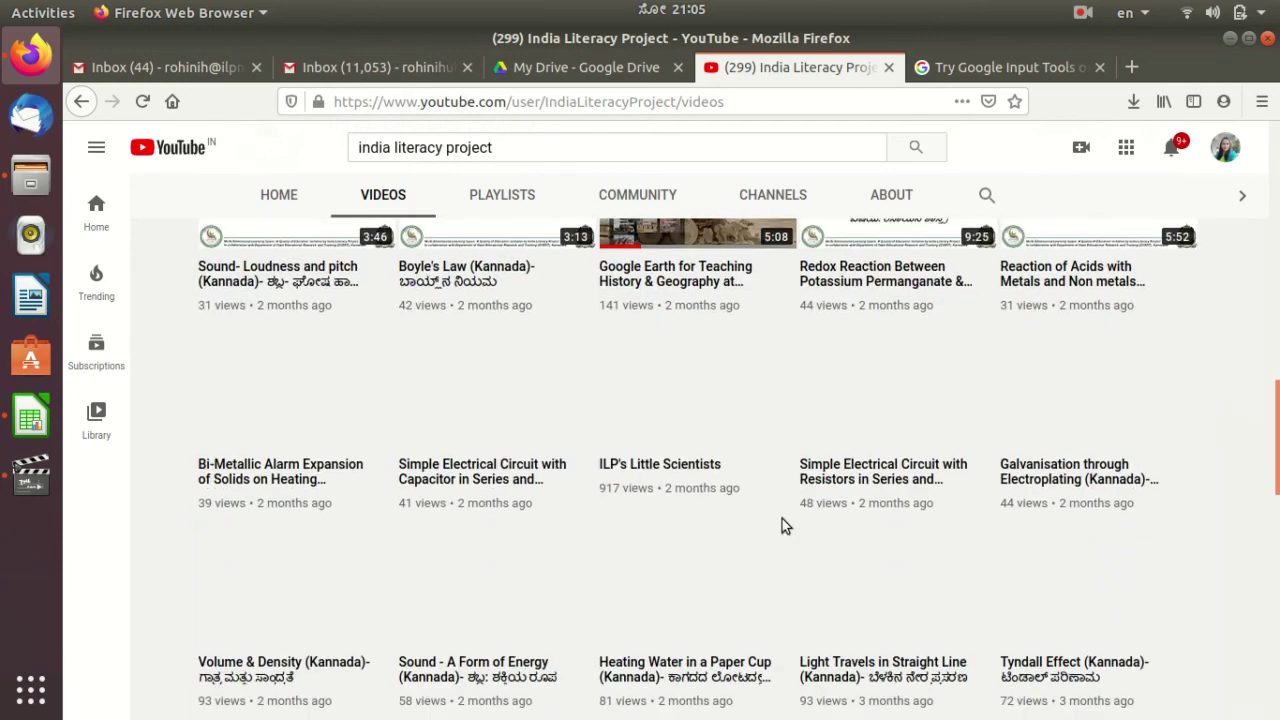
{"action": "scroll", "coordinate": [785, 524], "scroll_direction": "down", "scroll_amount": 3}
{"action": "scroll", "coordinate": [785, 524], "scroll_direction": "down", "scroll_amount": 3}
{"action": "scroll", "coordinate": [785, 524], "scroll_direction": "up", "scroll_amount": 5}
{"action": "scroll", "coordinate": [785, 524], "scroll_direction": "up", "scroll_amount": 5}
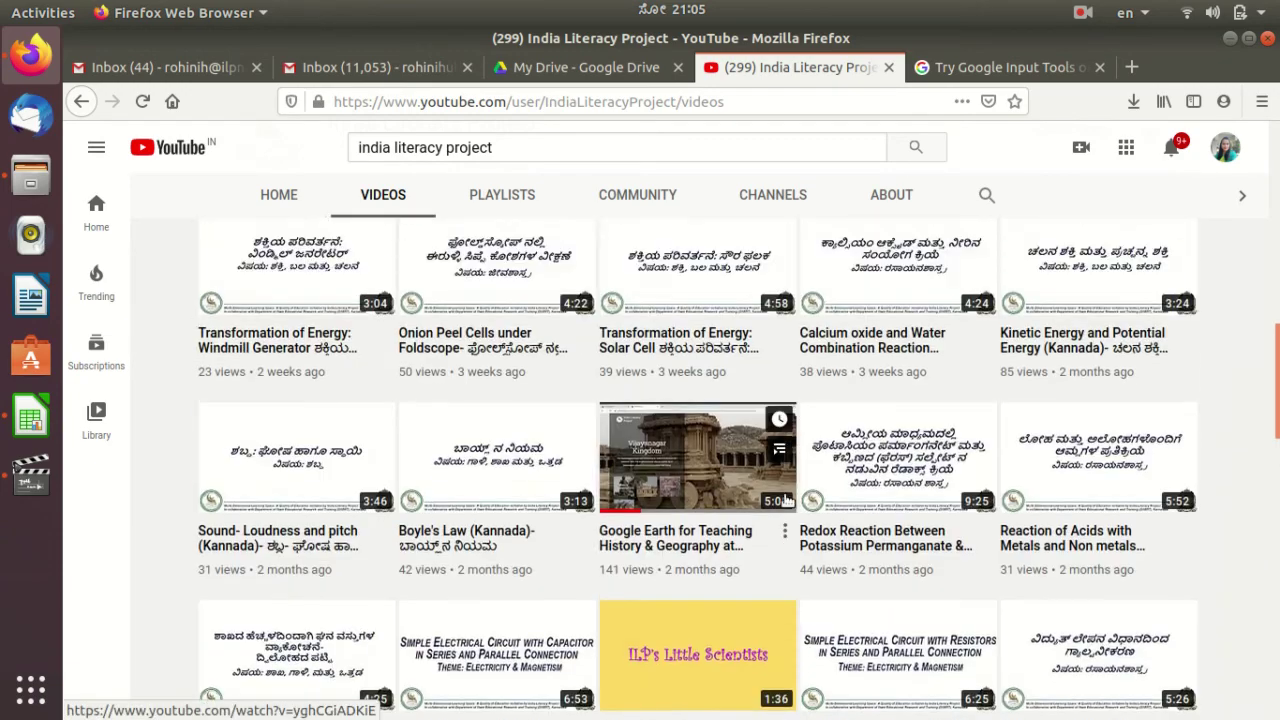
{"action": "scroll", "coordinate": [785, 520], "scroll_direction": "up", "scroll_amount": 5}
{"action": "scroll", "coordinate": [790, 493], "scroll_direction": "up", "scroll_amount": 5}
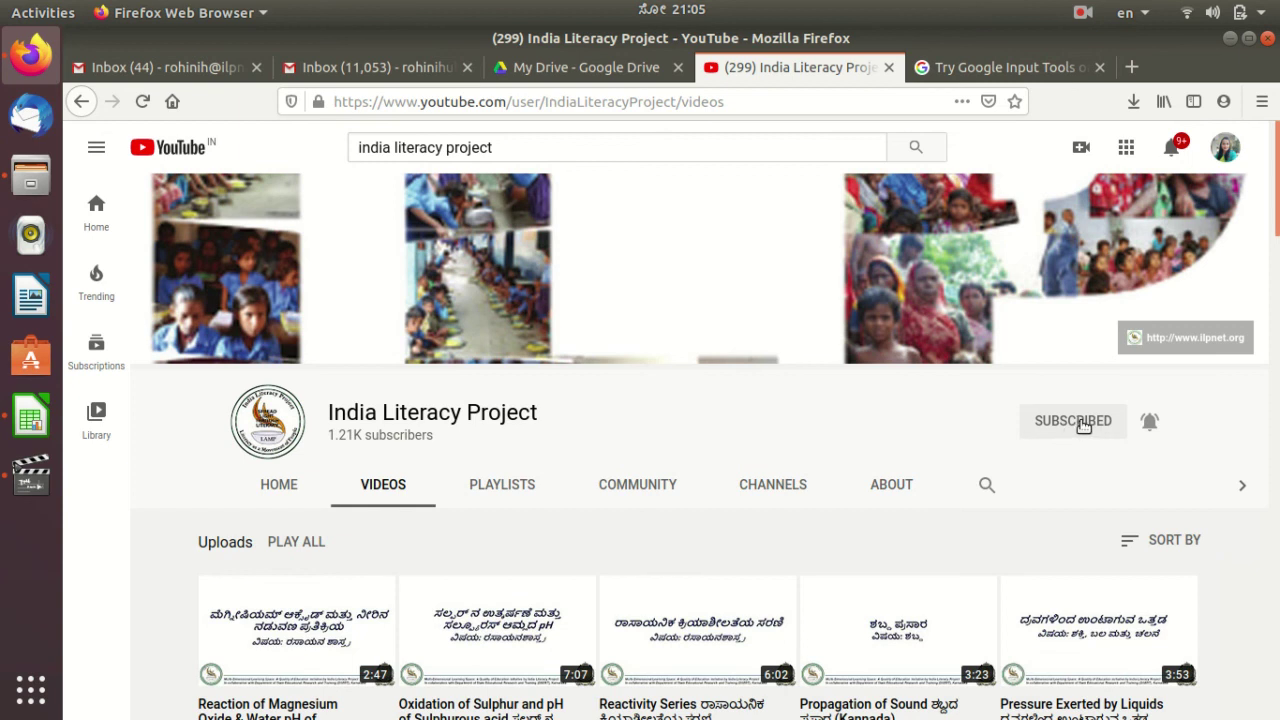
Step: Set the India Literacy Project channel's notifications to All
{"action": "left_click", "coordinate": [1150, 424]}
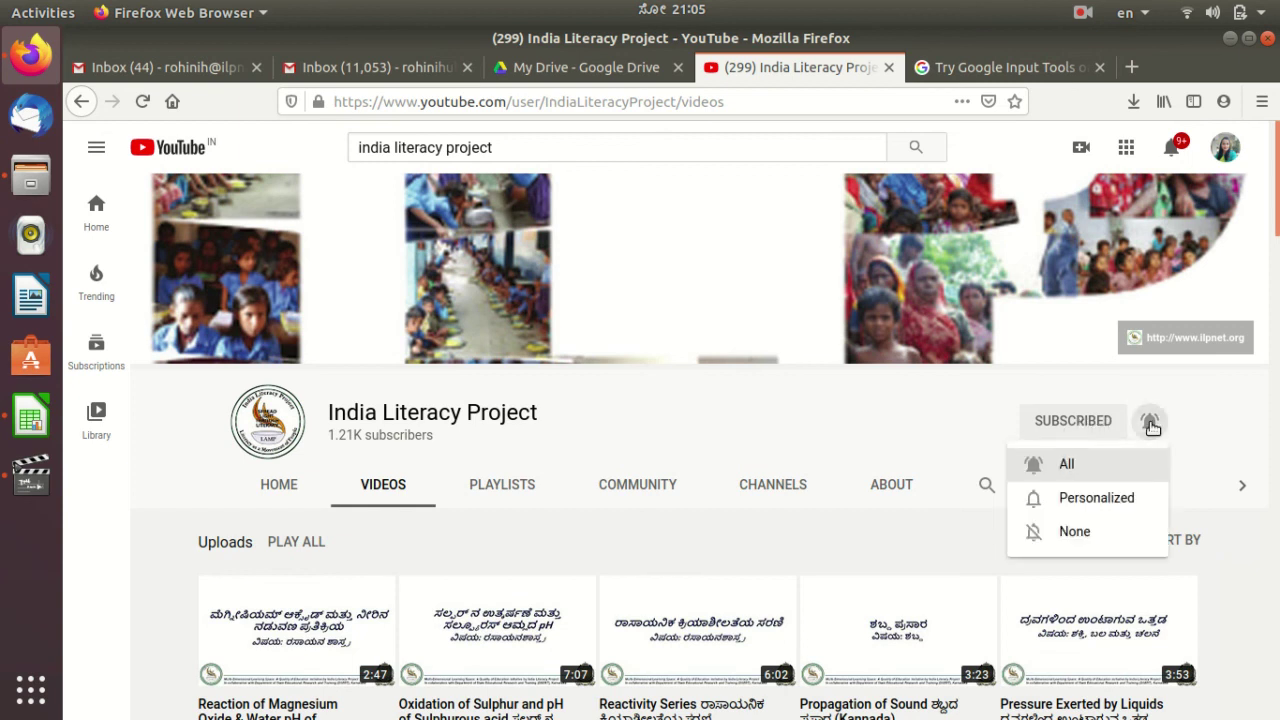
{"action": "left_click", "coordinate": [1074, 474]}
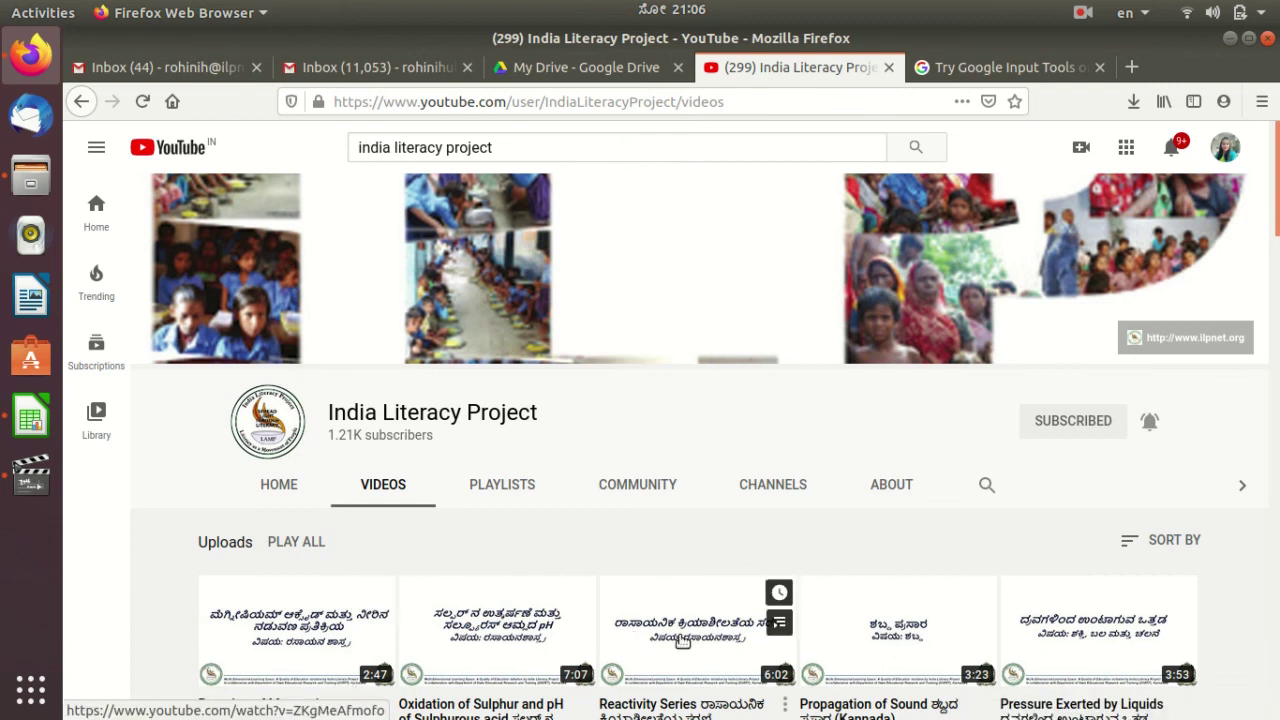
{"action": "scroll", "coordinate": [680, 640], "scroll_direction": "down", "scroll_amount": 3}
{"action": "scroll", "coordinate": [680, 640], "scroll_direction": "down", "scroll_amount": 3}
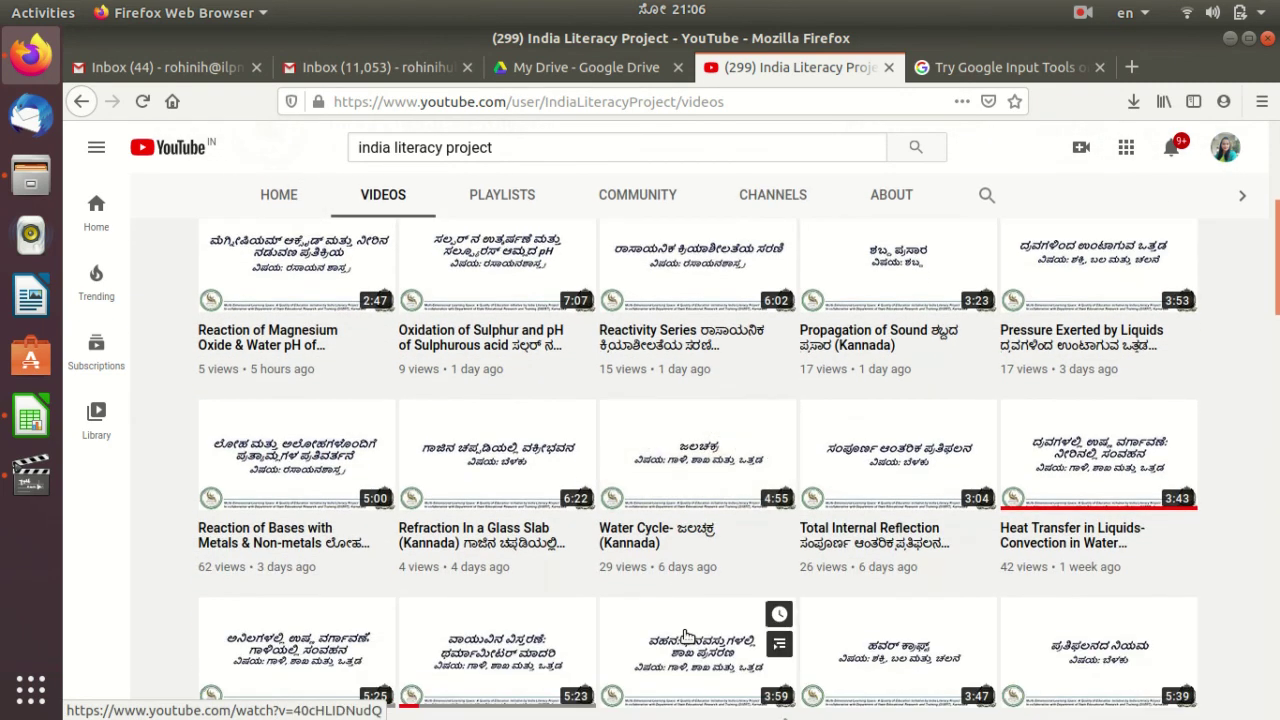
{"action": "scroll", "coordinate": [686, 636], "scroll_direction": "up", "scroll_amount": 1}
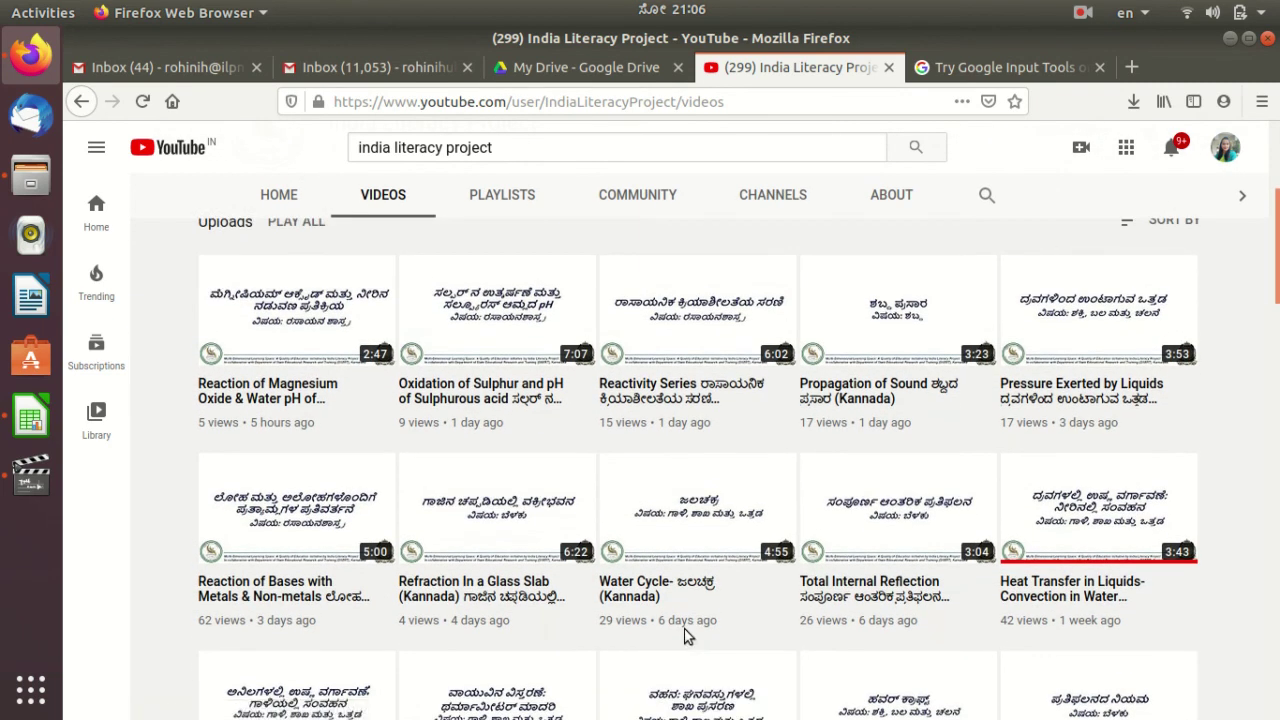
{"action": "scroll", "coordinate": [686, 636], "scroll_direction": "up", "scroll_amount": 5}
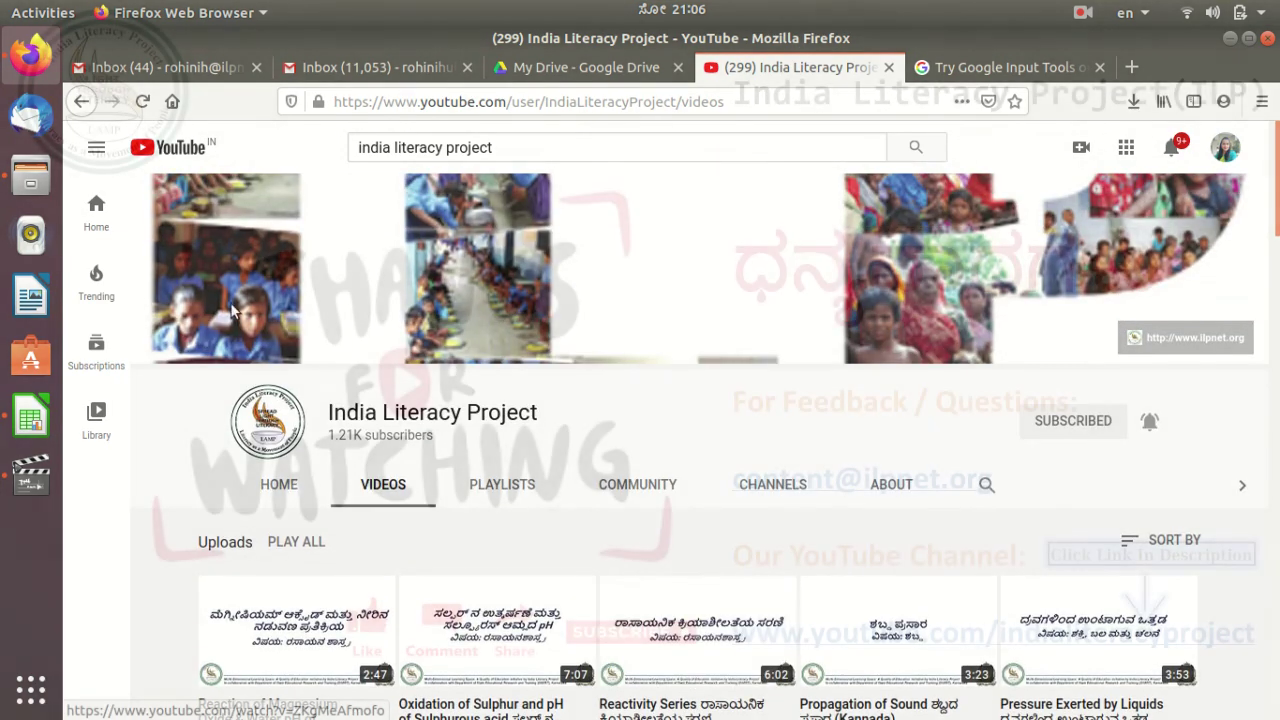